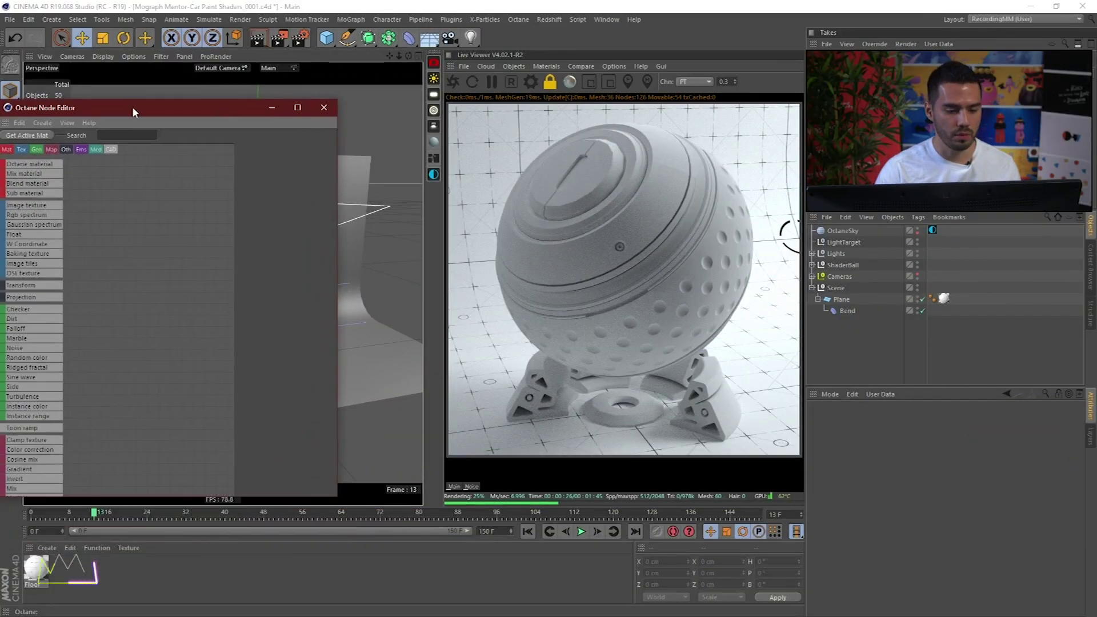
- Enlarge the Octane Node Editor window and add a new Octane material node to the graph
drag(132, 106, 160, 74)
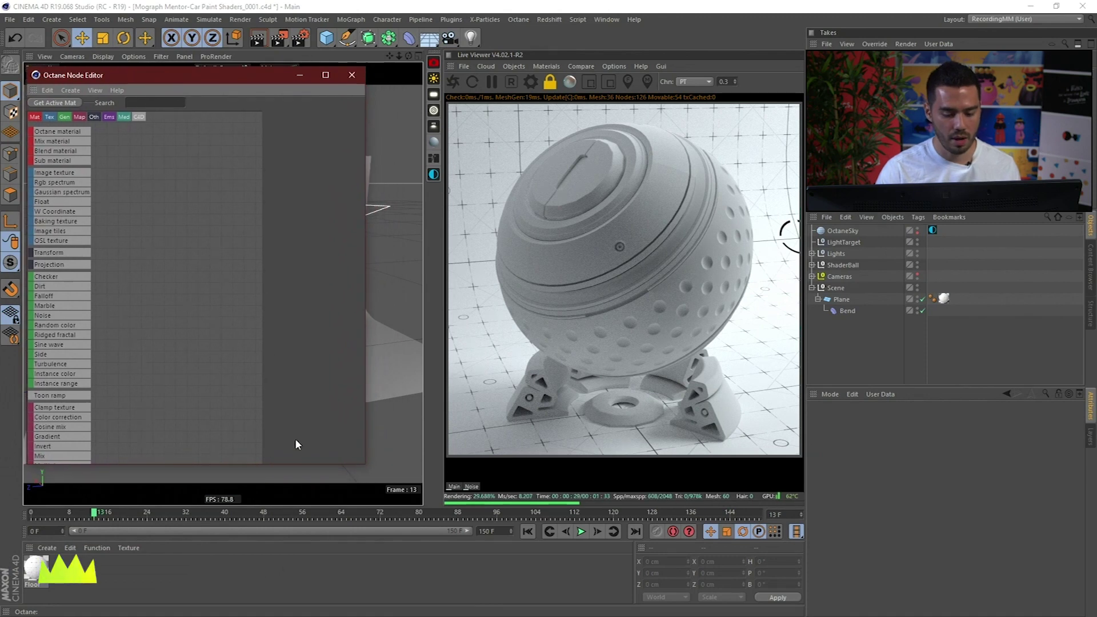
drag(366, 464, 426, 504)
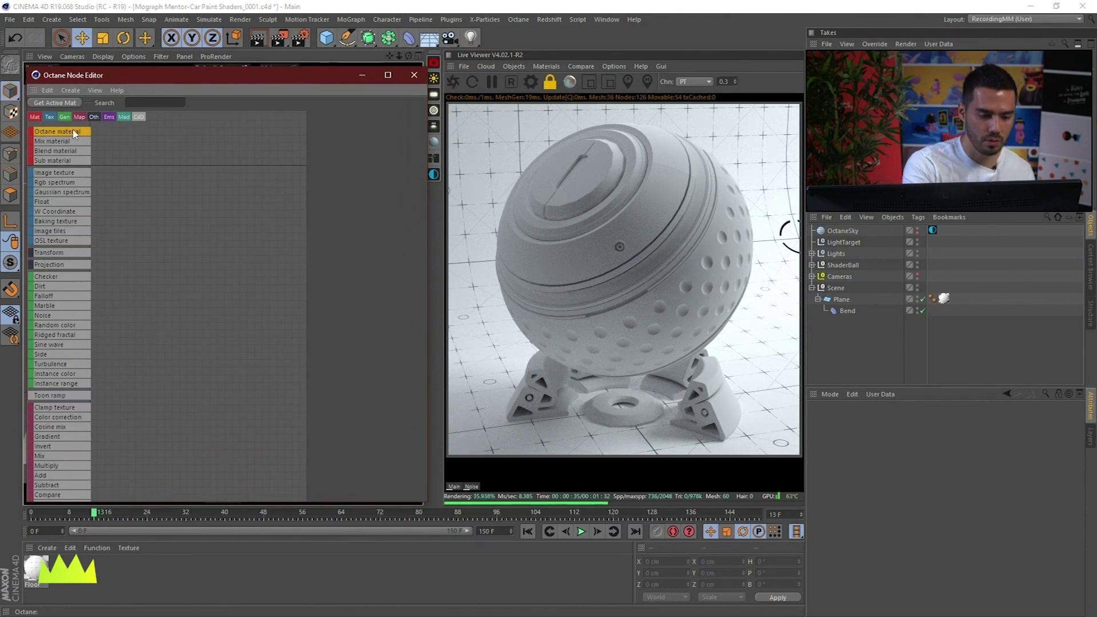
drag(160, 204, 217, 237)
click(198, 230)
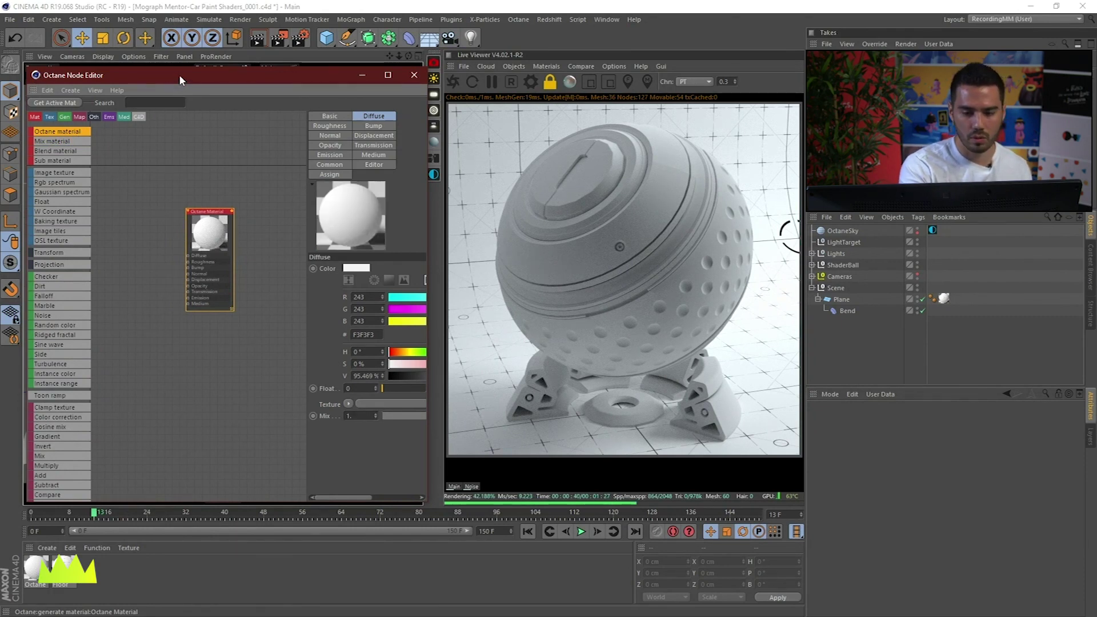
- Reposition the node editor window and assign the new Octane material to the ShaderBall object
drag(180, 75, 196, 91)
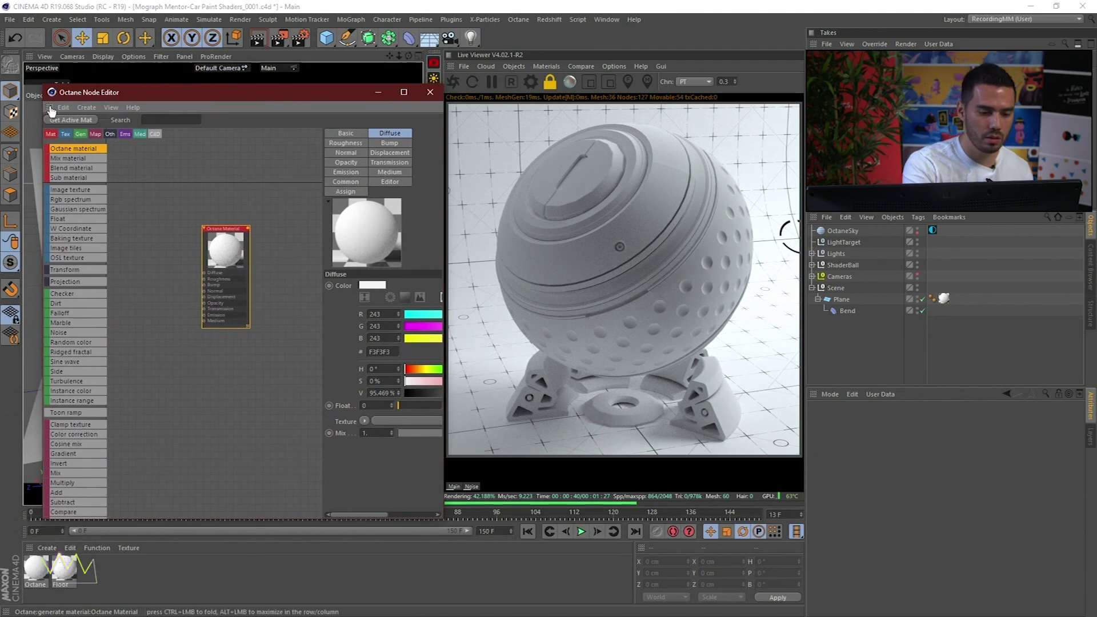
click(49, 111)
click(173, 92)
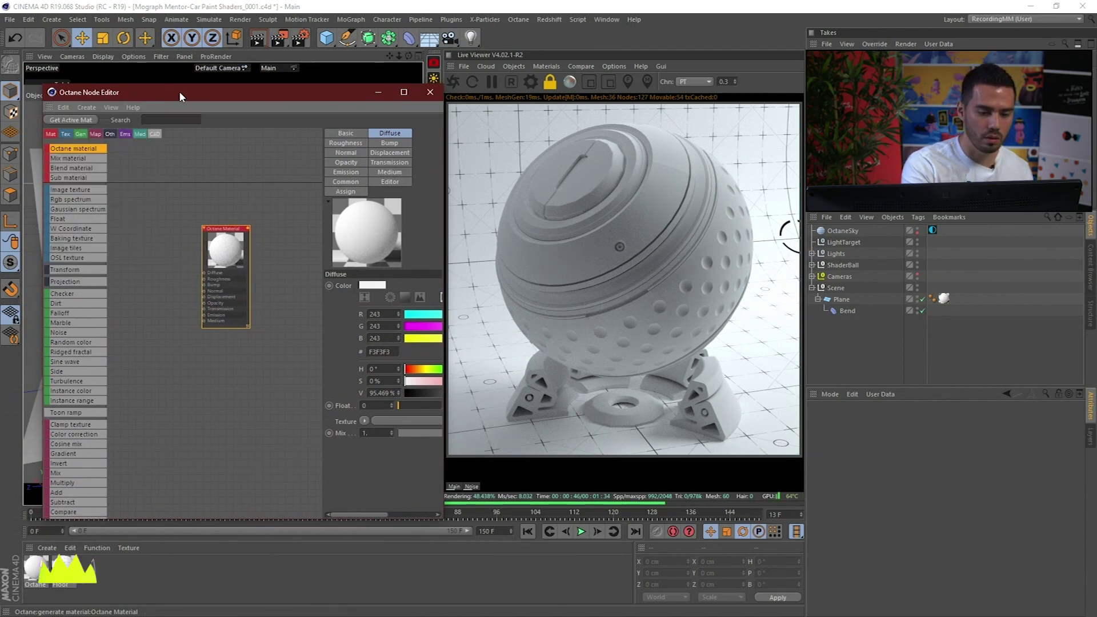
drag(180, 91, 167, 79)
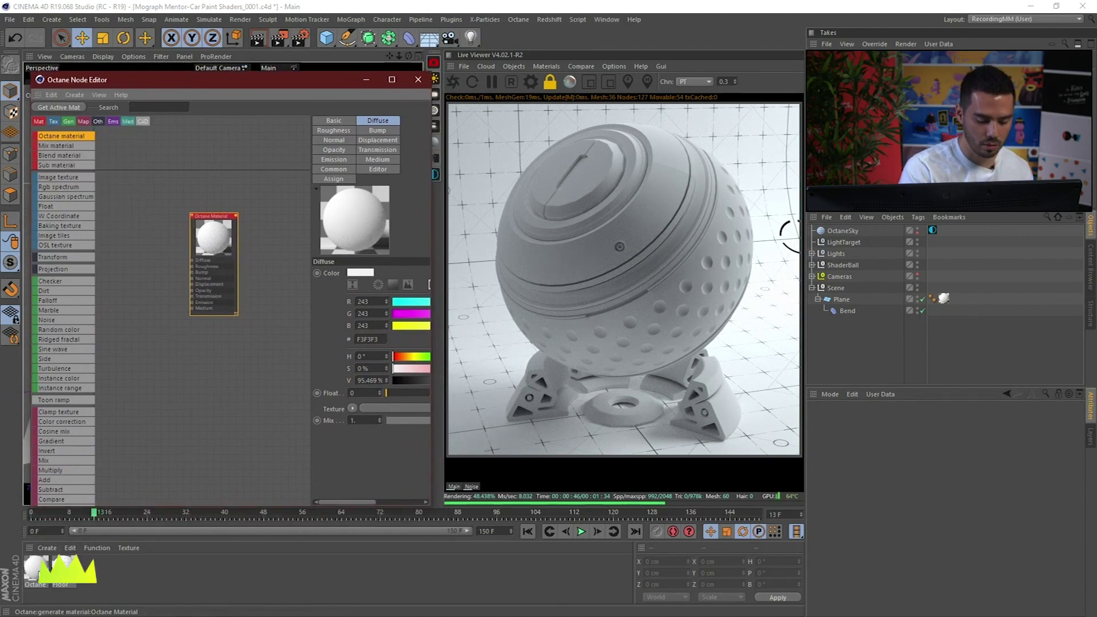
click(39, 574)
drag(848, 266, 850, 266)
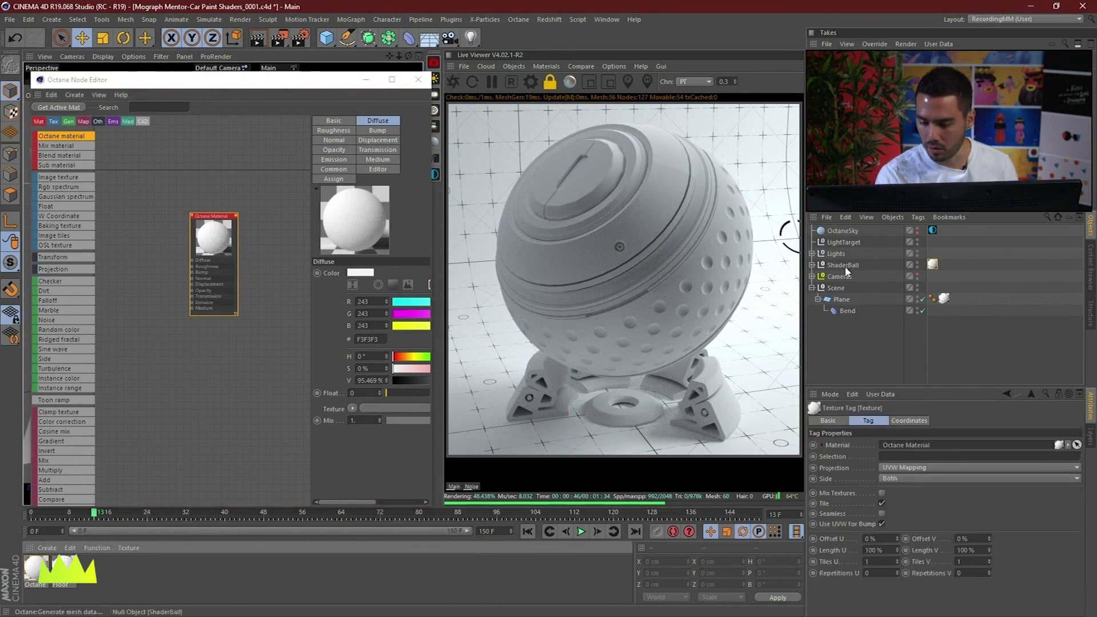
- Add a Noise node to the Octane material's Diffuse channel, with Gamma at about 1.57 and Contrast at about 0.017
drag(238, 268, 264, 292)
scroll(210, 362, up, 1)
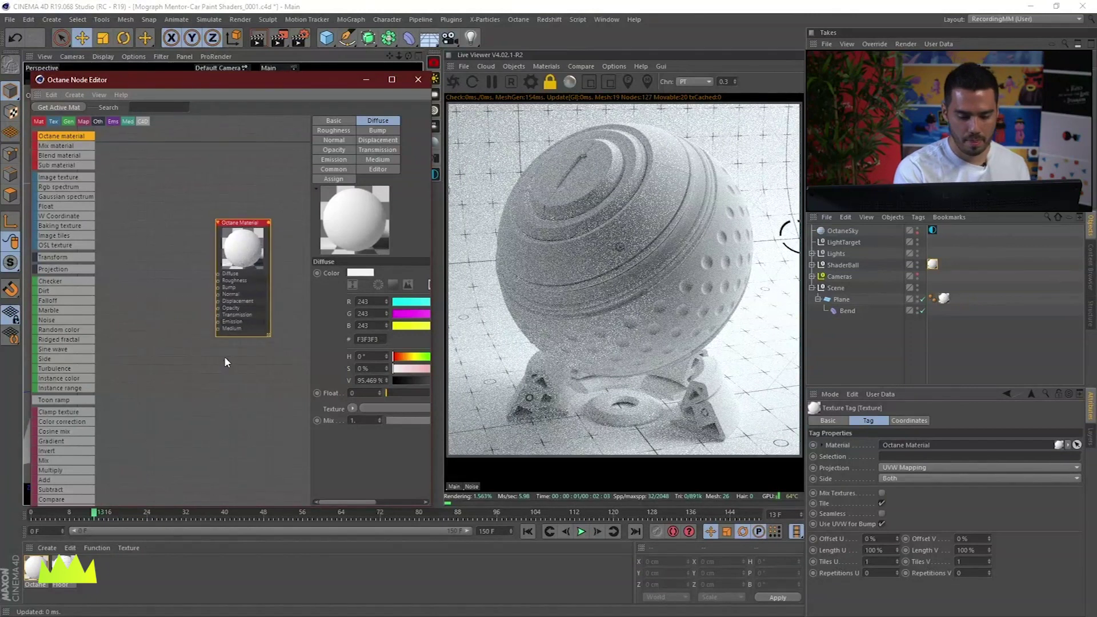
middle_drag(224, 357, 229, 366)
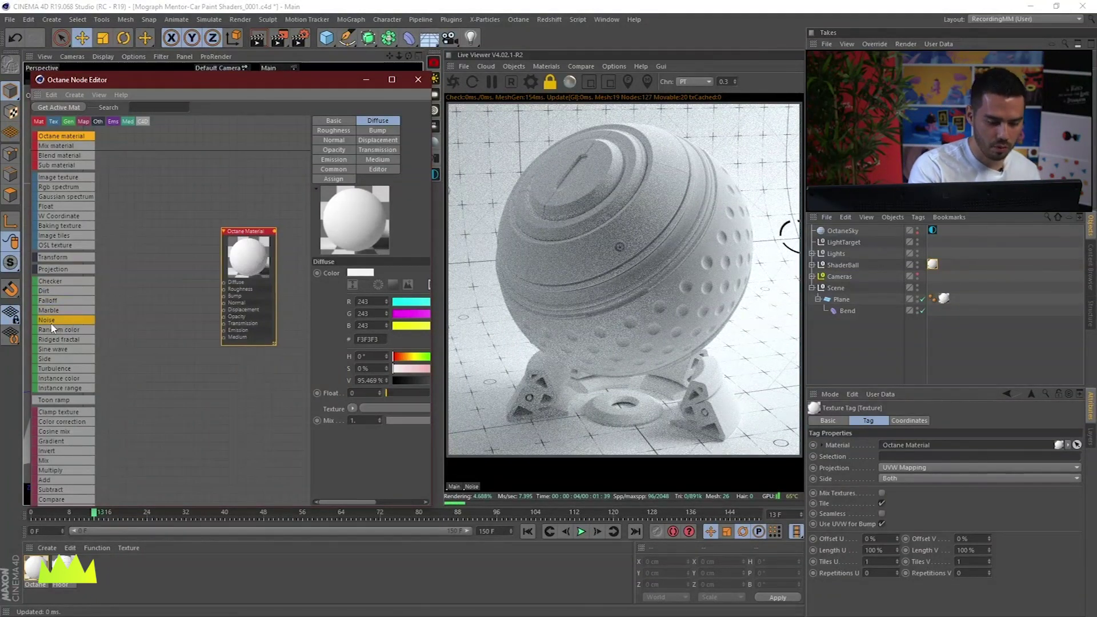
drag(58, 324, 140, 274)
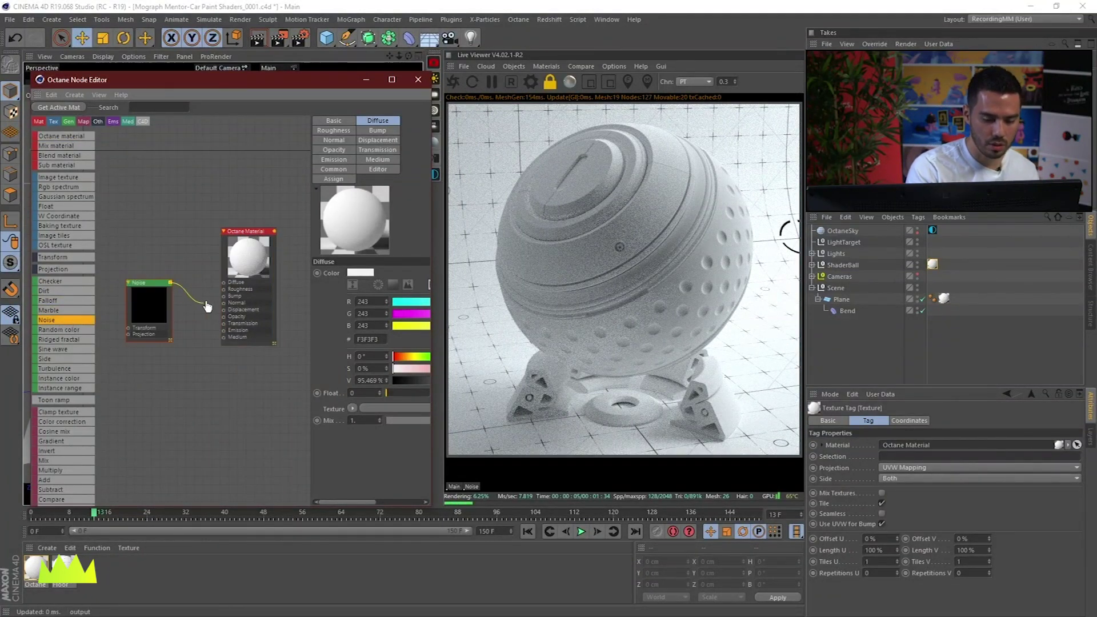
mouse_move(153, 304)
mouse_down()
mouse_move(157, 293)
mouse_move(143, 300)
mouse_up()
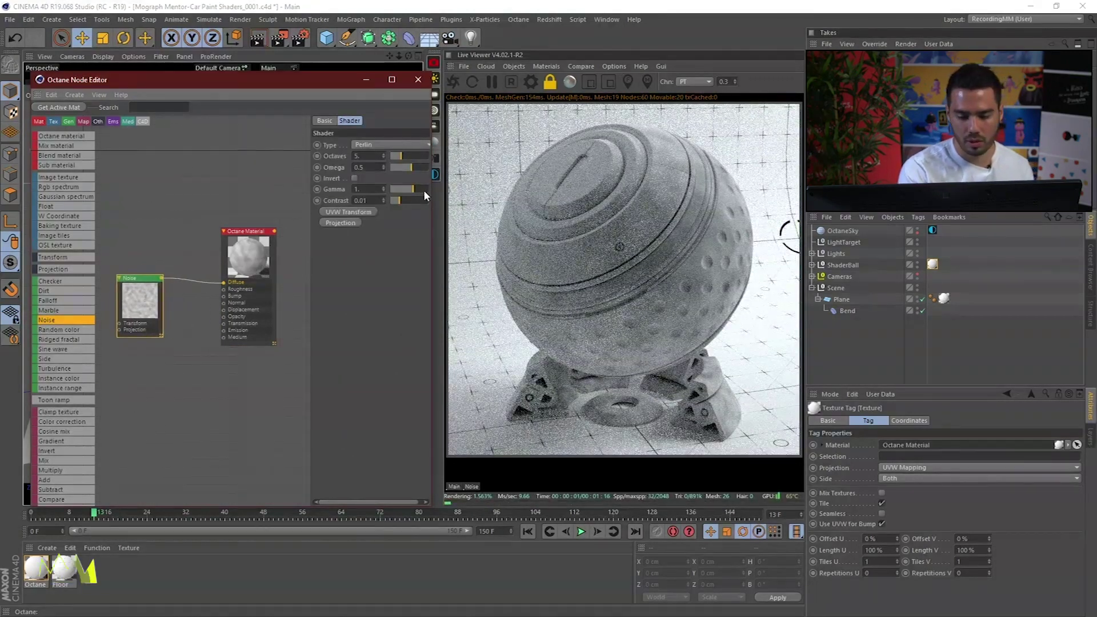
drag(311, 253, 276, 253)
drag(396, 188, 375, 202)
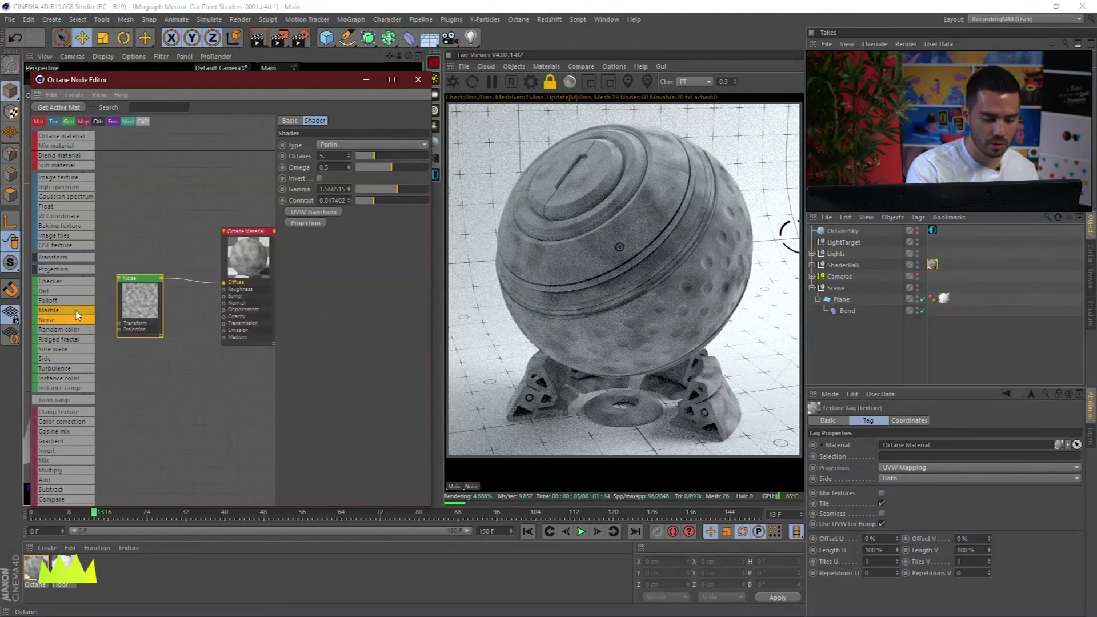
- Add a Marble node, connect it to the material's Diffuse channel in place of the Noise, and place it below the Noise node
drag(78, 315, 177, 200)
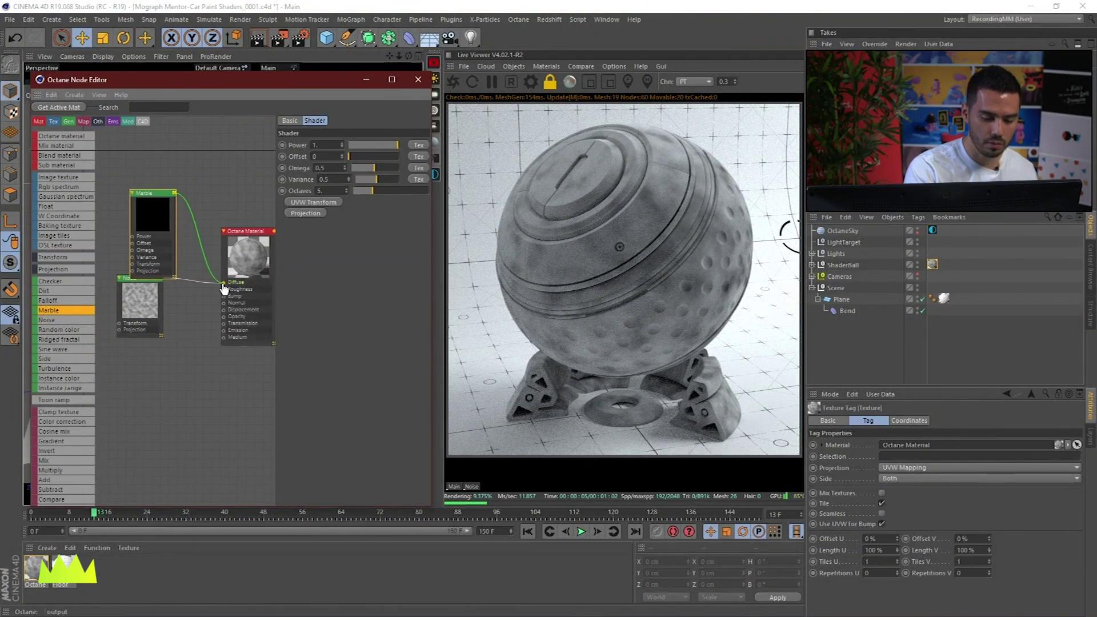
drag(224, 287, 224, 284)
drag(152, 219, 163, 378)
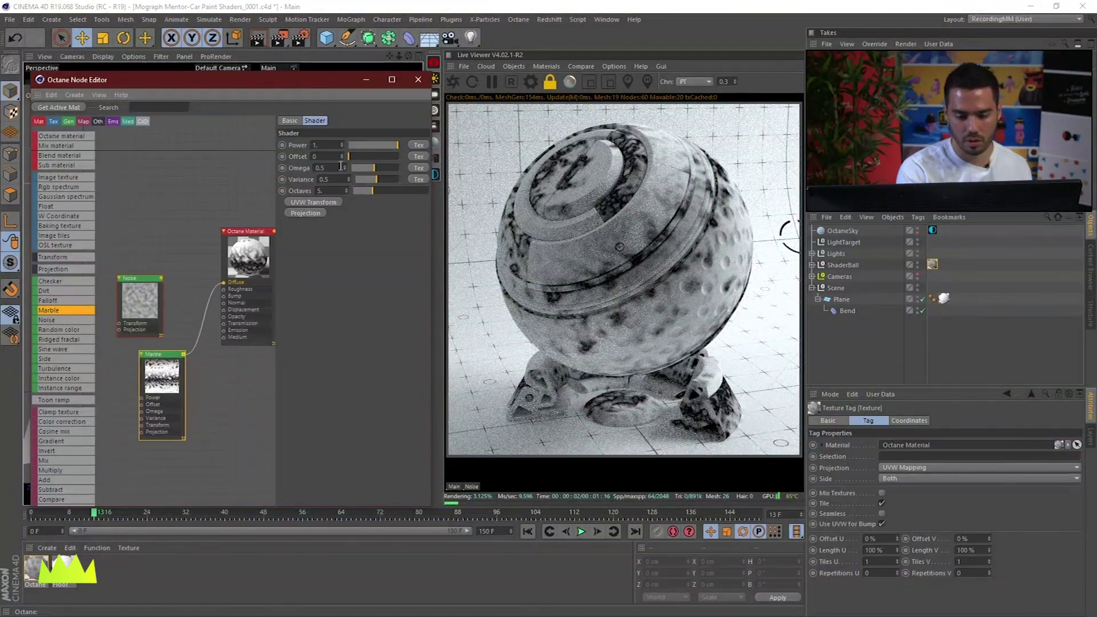
- Set the Marble shader's Offset to about 0.198, Omega to about 0.457 and Variance to about 0.703
drag(350, 157, 355, 156)
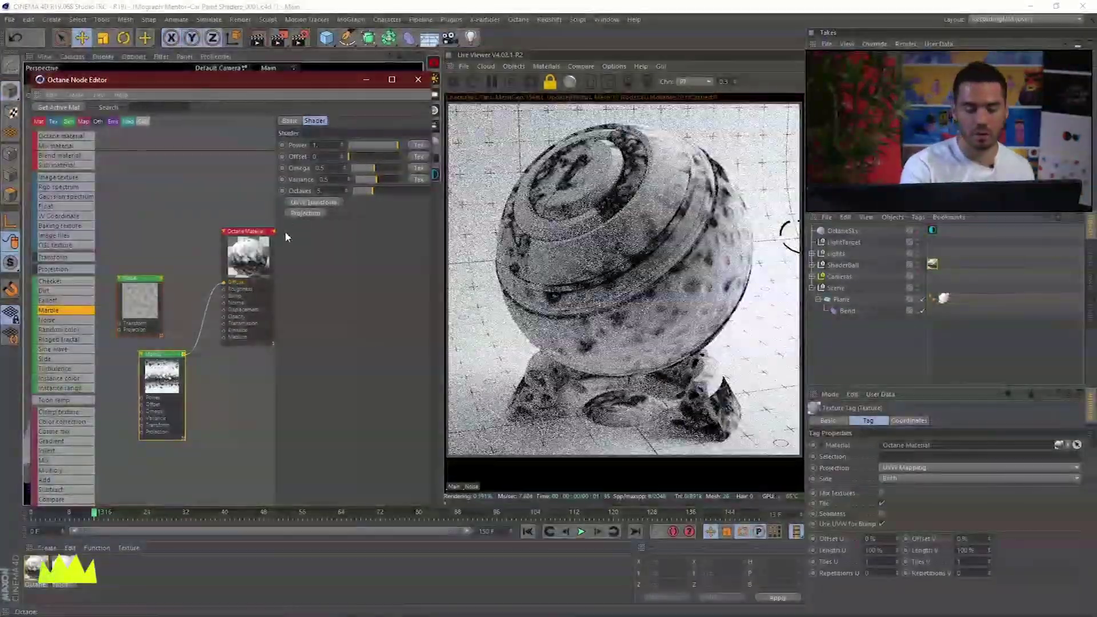
drag(351, 159, 355, 158)
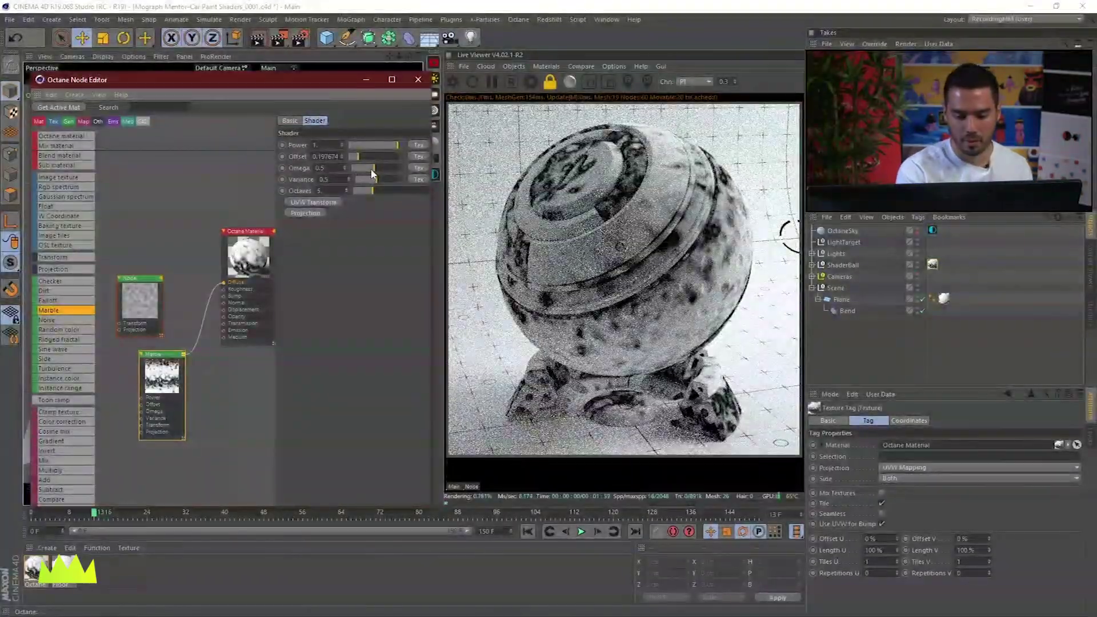
drag(370, 173, 364, 171)
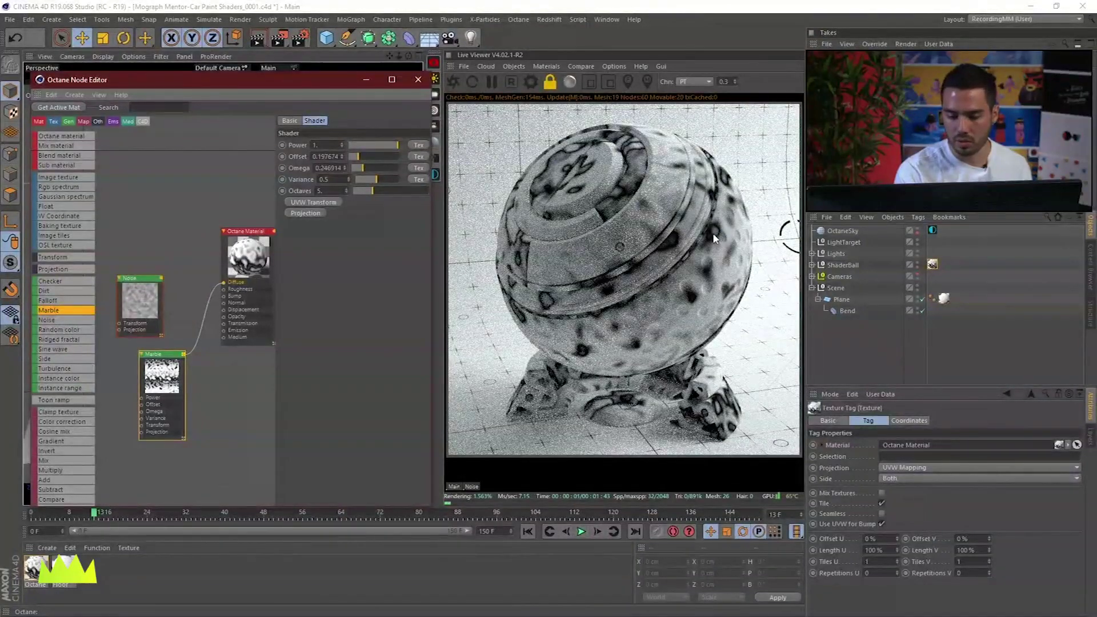
drag(366, 173, 370, 170)
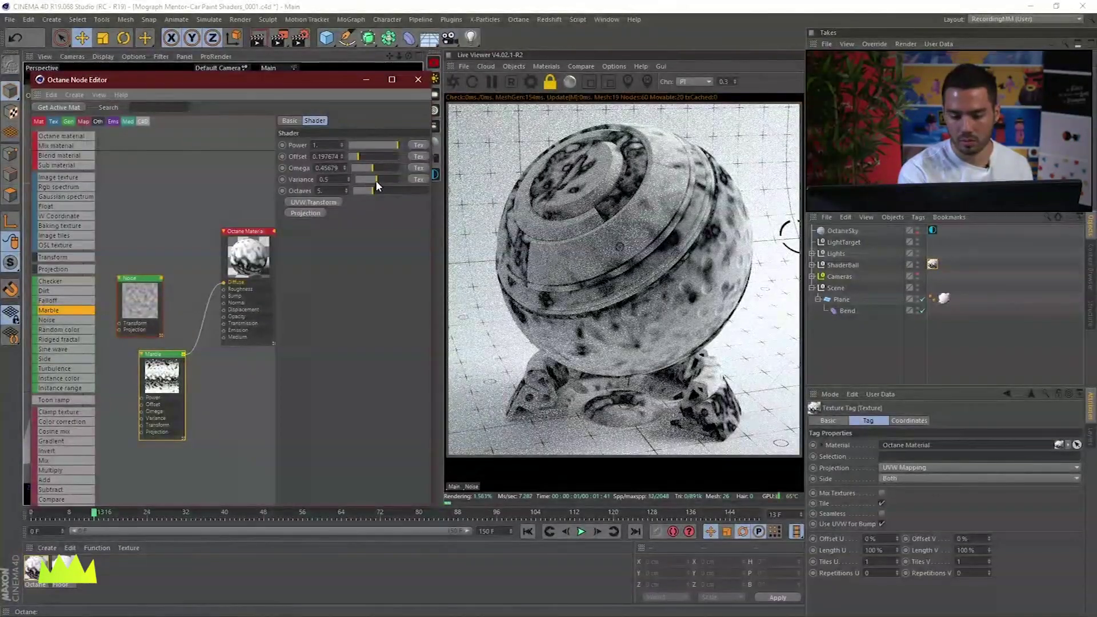
mouse_move(376, 180)
mouse_down()
mouse_move(385, 184)
mouse_move(368, 190)
mouse_up()
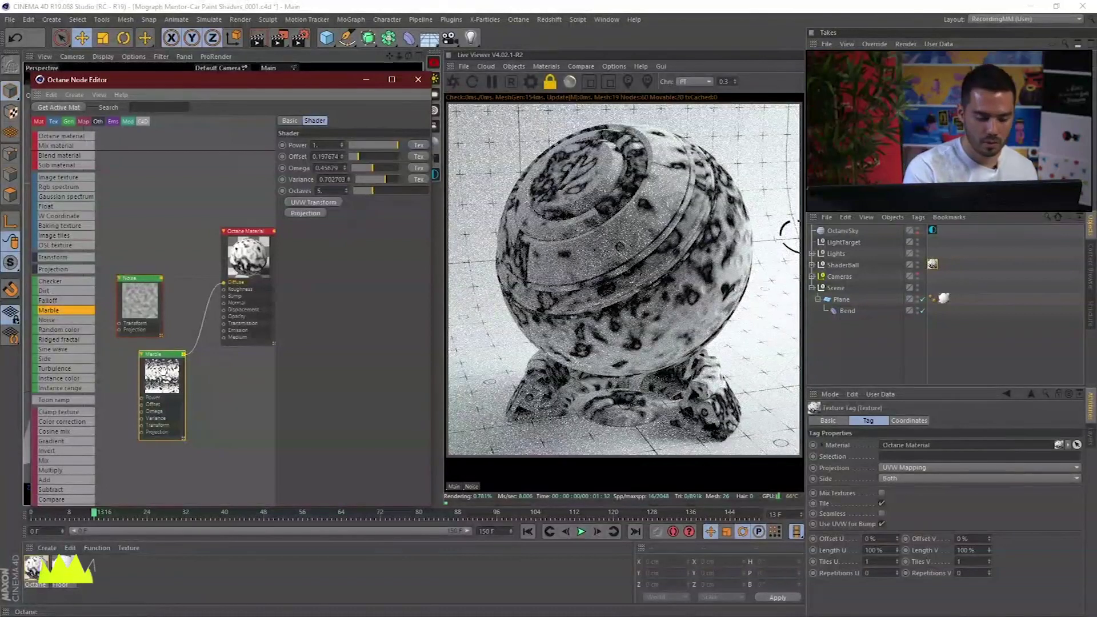
drag(138, 374, 136, 382)
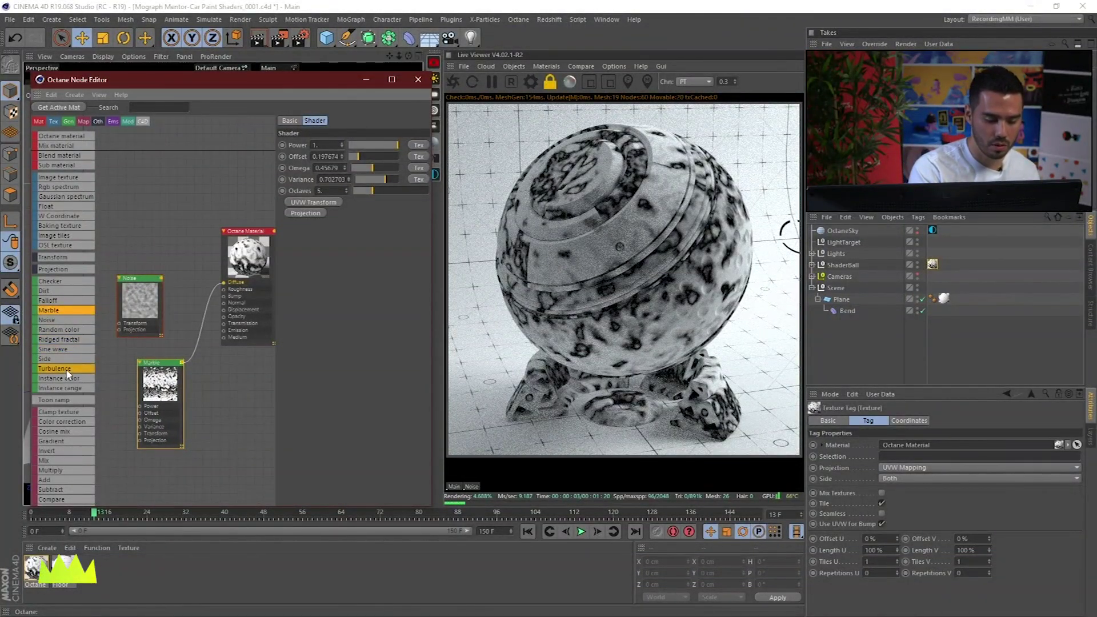
- Add a Turbulence node above the Noise node and connect it to the material's Diffuse channel in place of the Marble
drag(142, 213, 162, 195)
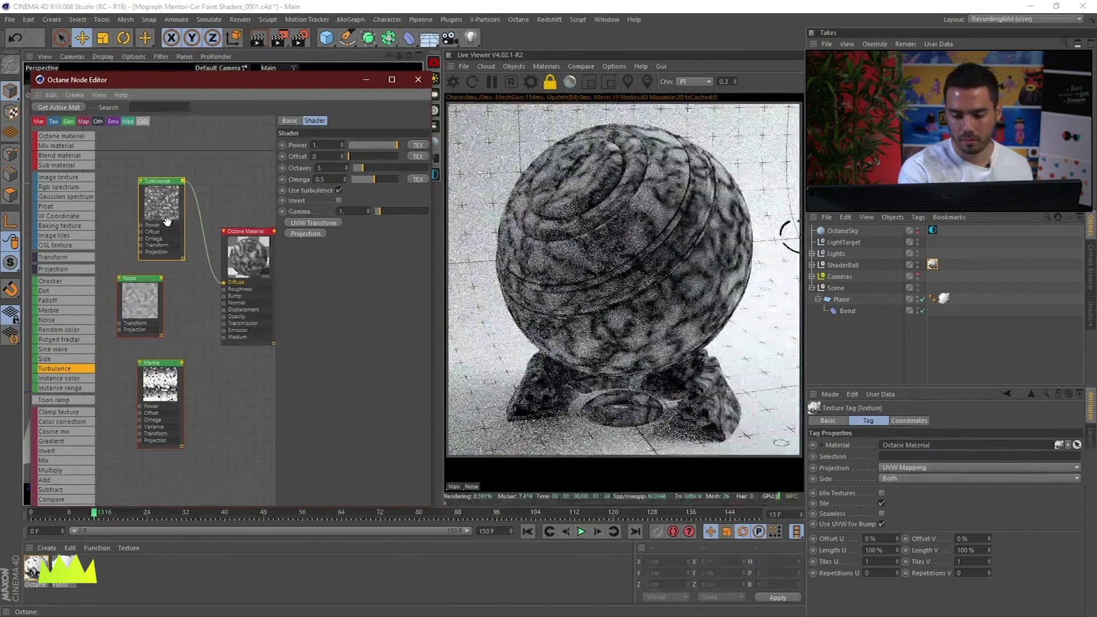
drag(170, 216, 172, 206)
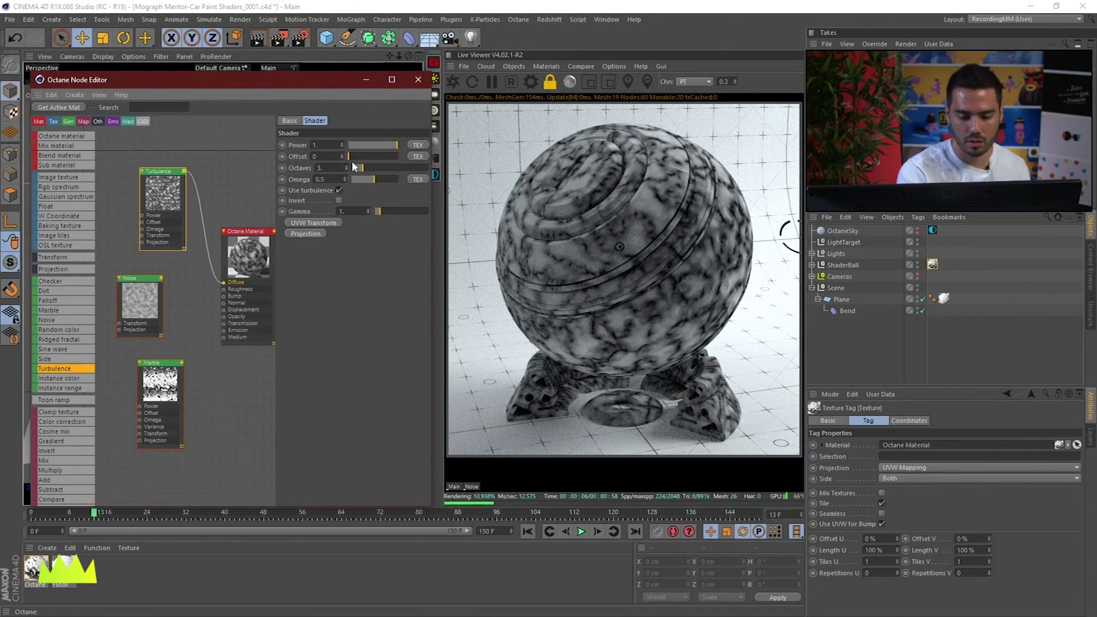
- Test the Turbulence shader's Offset while rendering only a film region over part of the shader ball
mouse_move(351, 156)
mouse_down()
mouse_move(365, 155)
mouse_move(349, 158)
mouse_up()
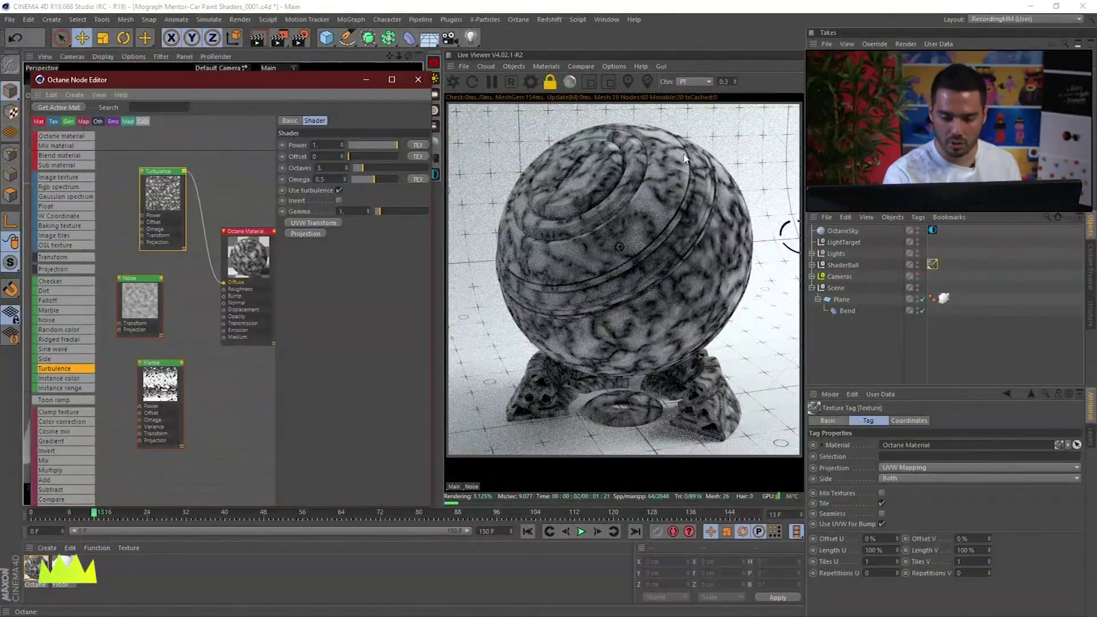
click(610, 82)
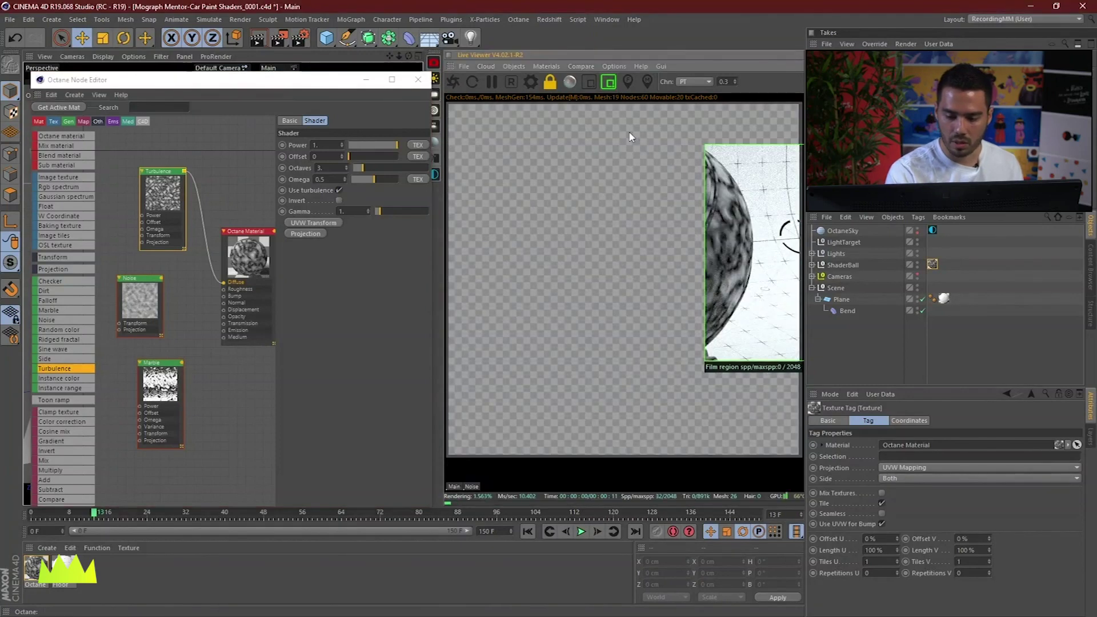
drag(633, 135, 736, 269)
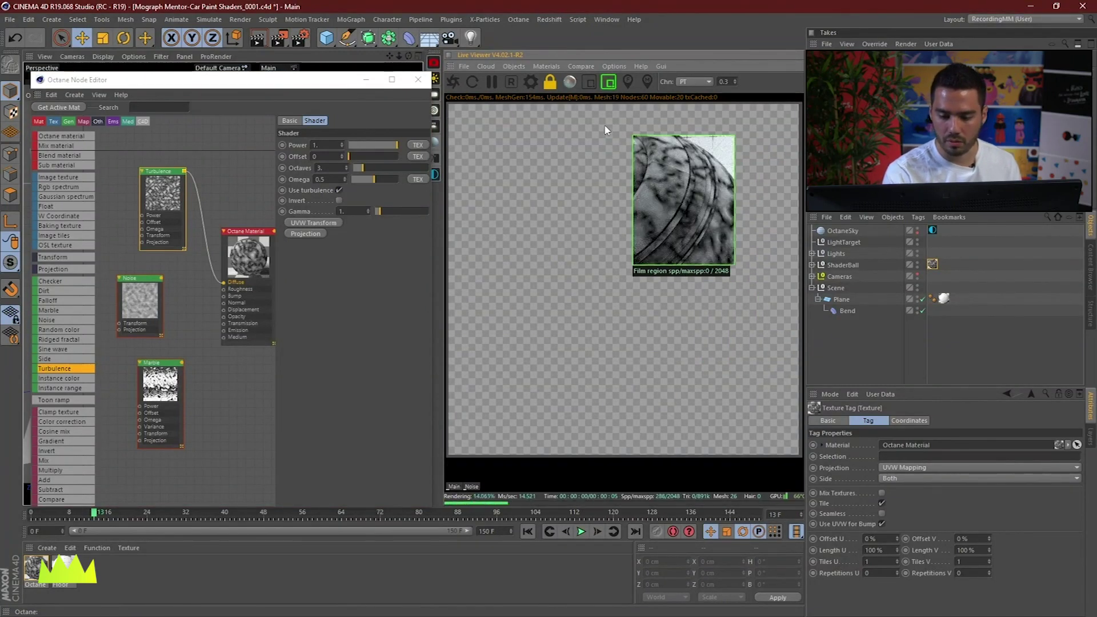
drag(604, 124, 760, 285)
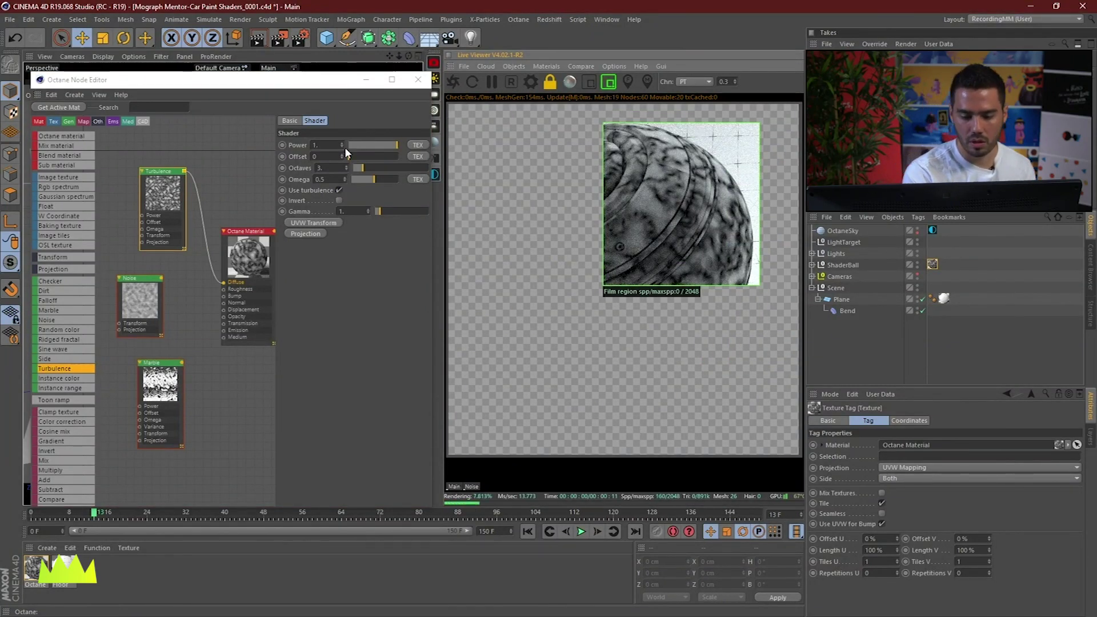
mouse_move(349, 159)
mouse_down()
mouse_move(388, 157)
mouse_move(349, 159)
mouse_up()
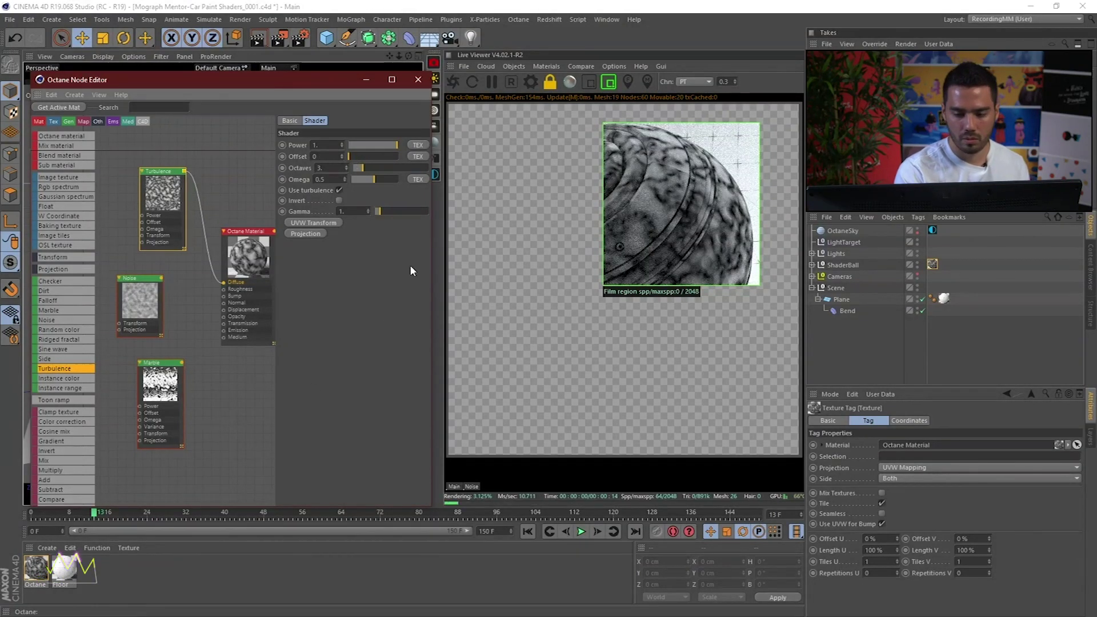
click(609, 82)
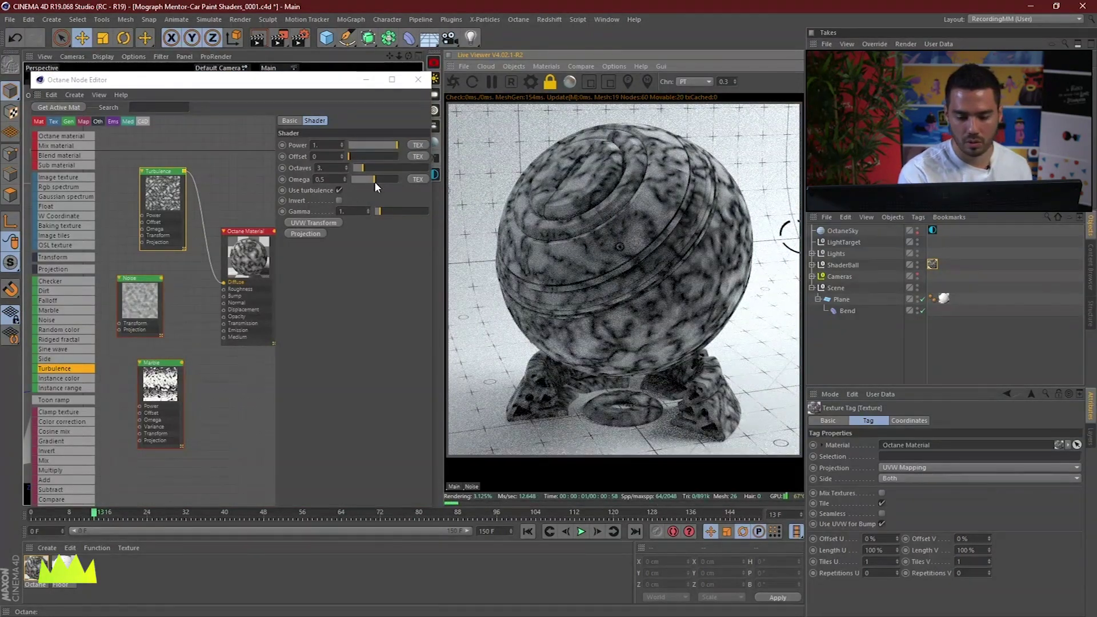
- Compare the Turbulence shader with Use turbulence off and on, leave it on, and set its Gamma to about 2.18
click(362, 197)
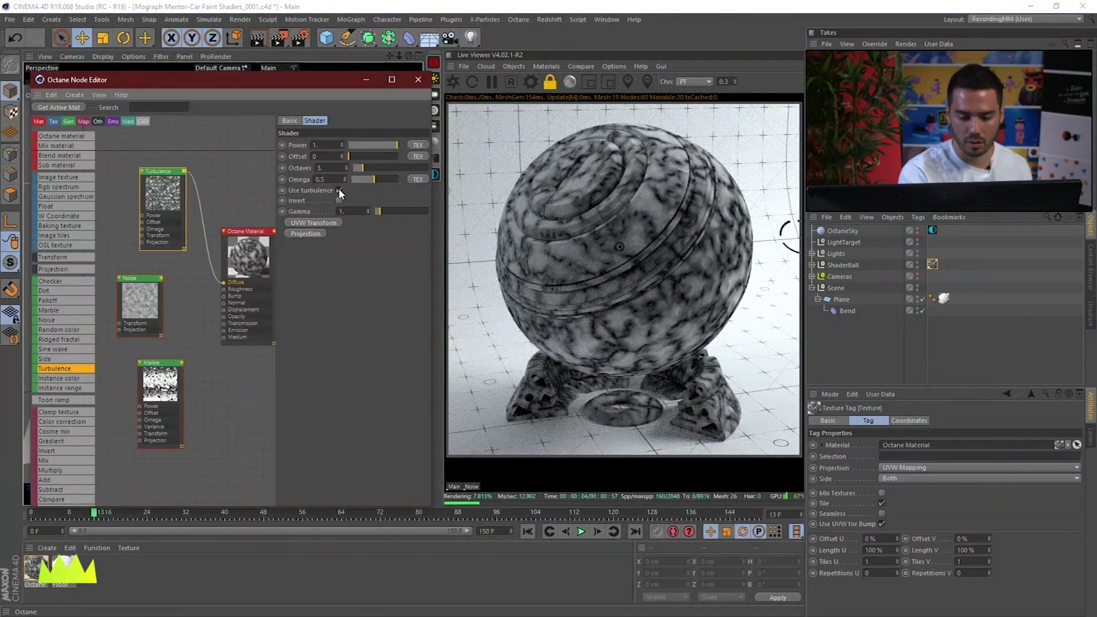
click(339, 190)
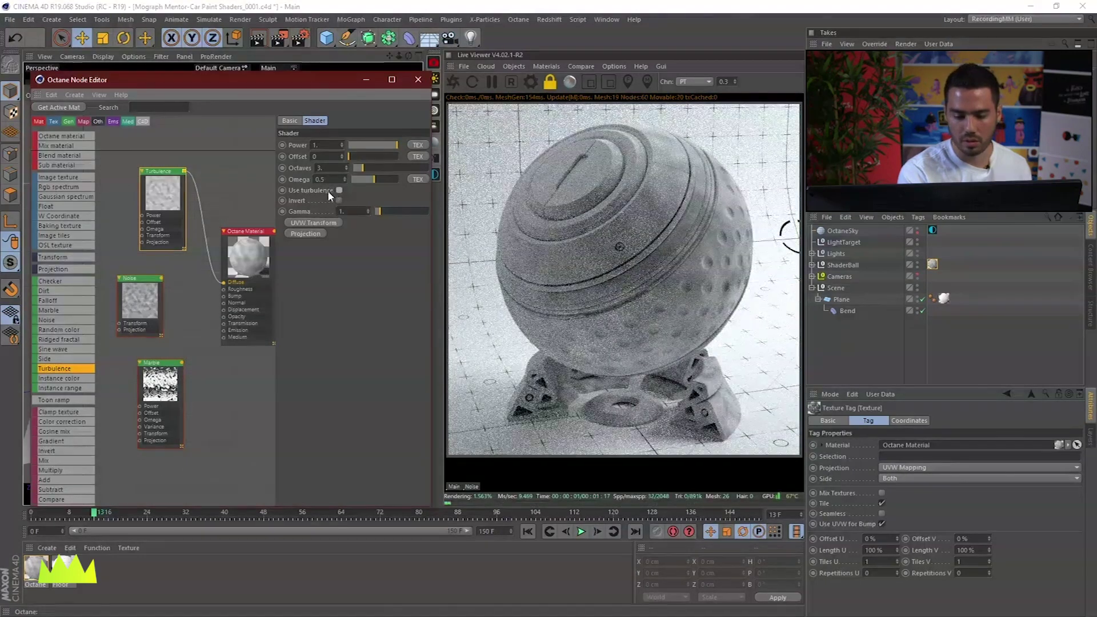
drag(163, 199, 161, 191)
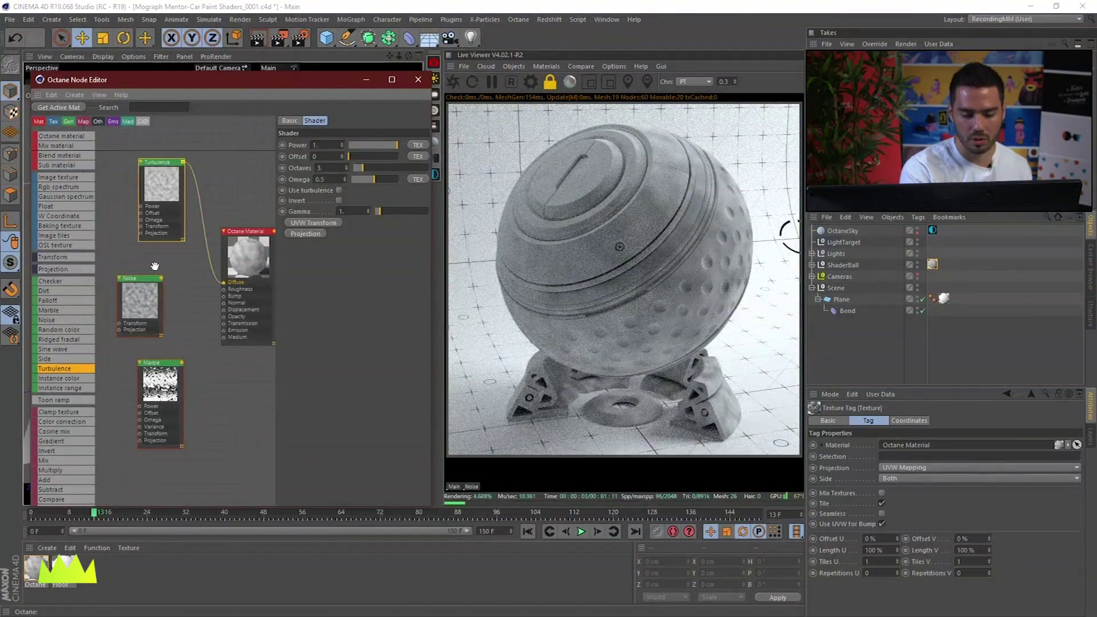
click(339, 190)
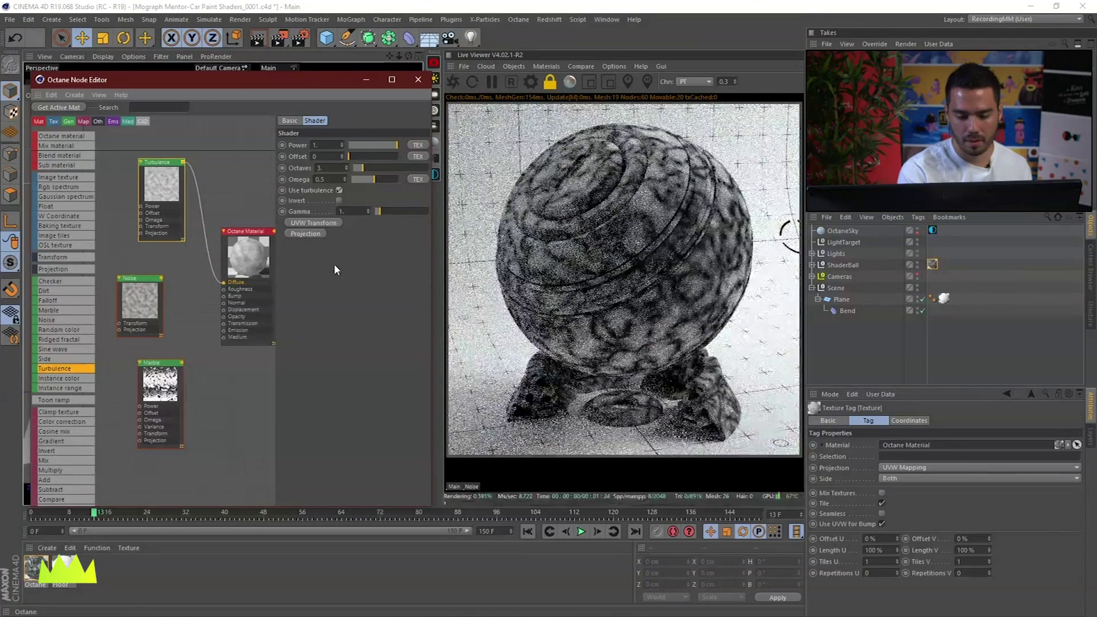
drag(377, 211, 386, 211)
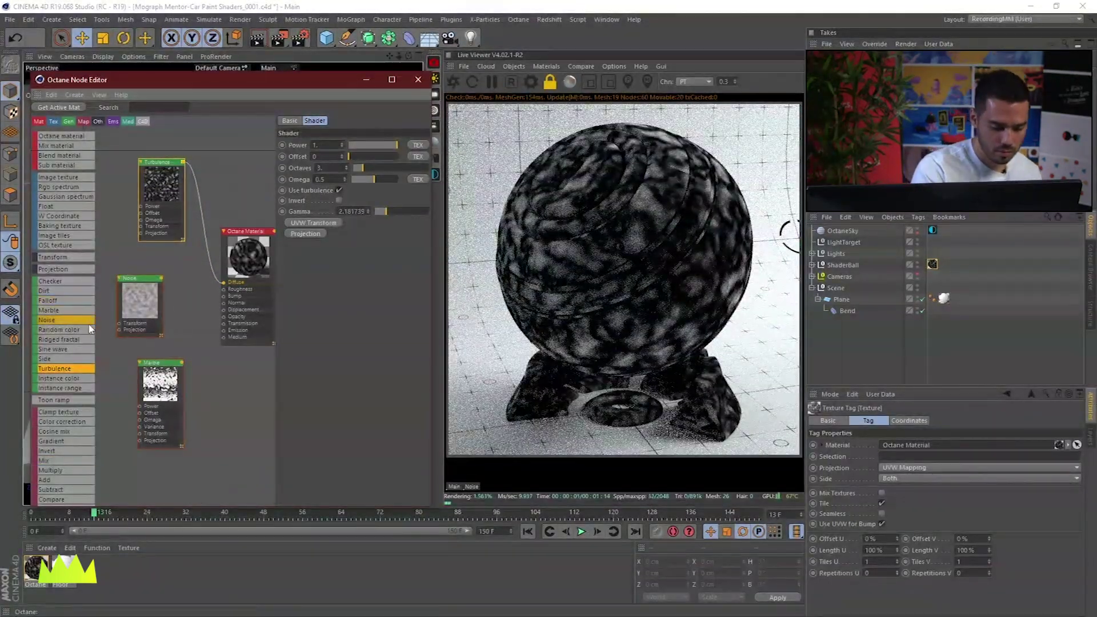
- Add a Ridged fractal node beside the Marble node and connect it to the material's Diffuse channel in place of the Turbulence
drag(116, 399, 244, 389)
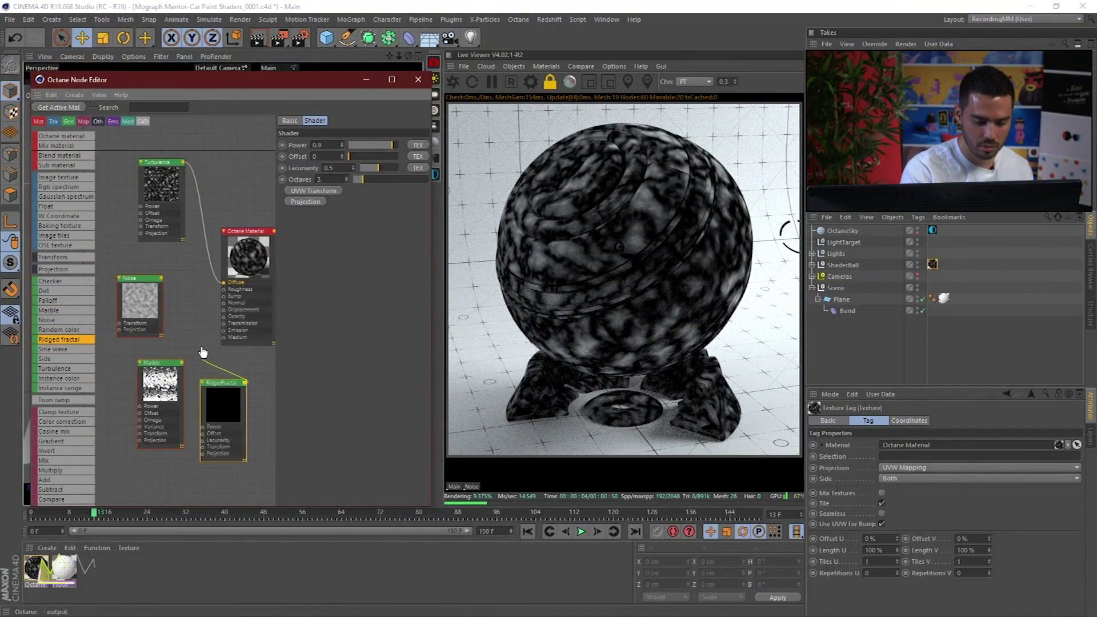
drag(226, 286, 225, 282)
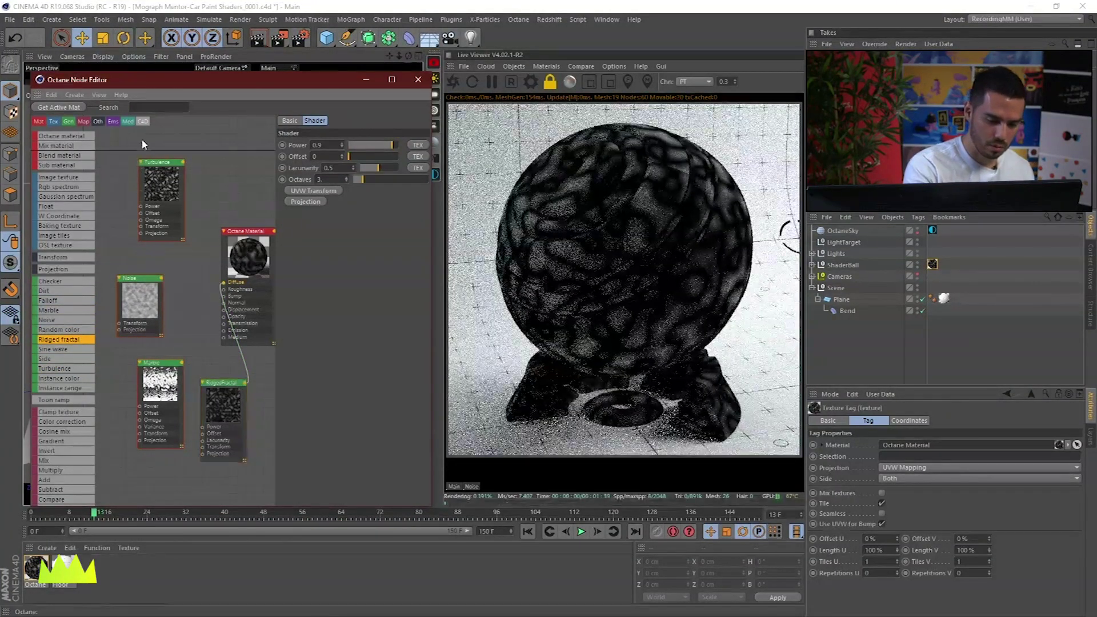
- Delete the Turbulence, Noise and Marble nodes and move the Ridged fractal node up beside the Octane Material node
drag(158, 442, 159, 442)
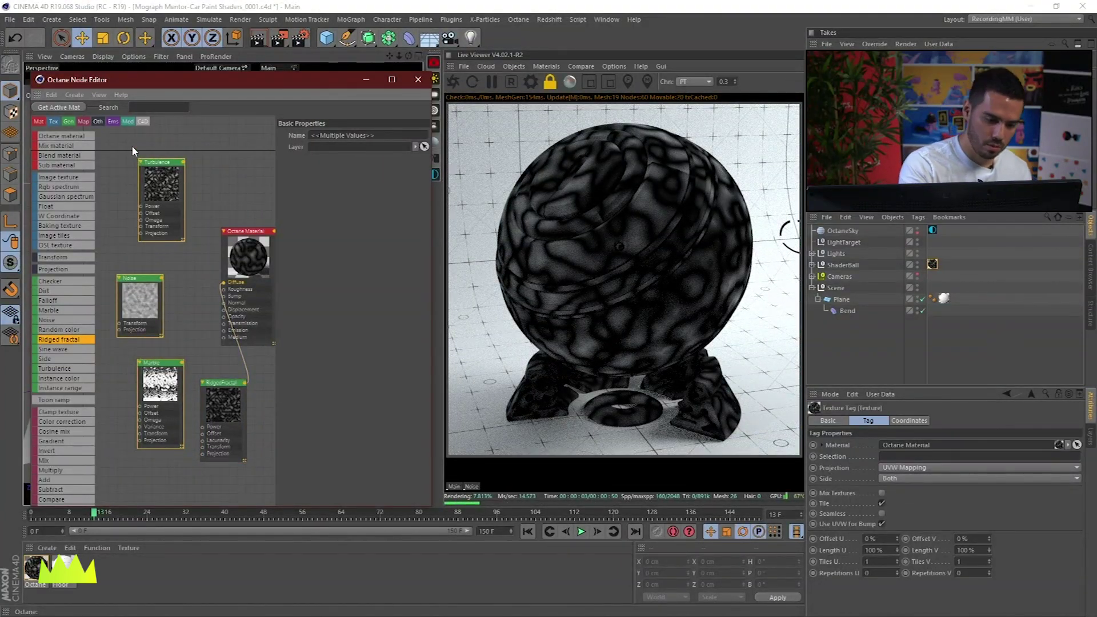
key(Delete)
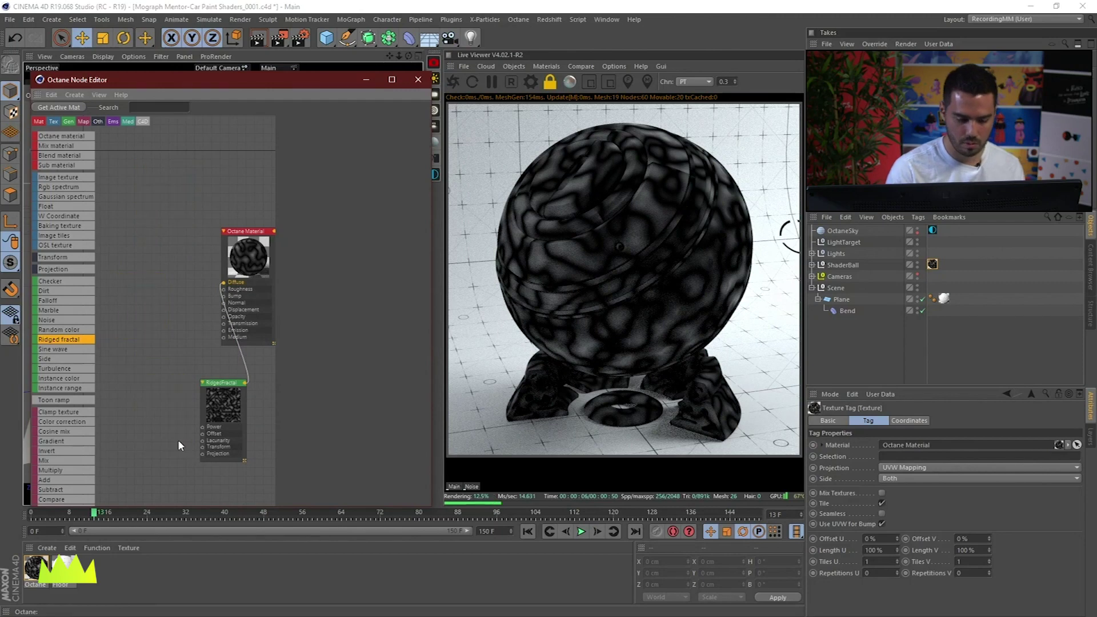
drag(226, 408, 161, 269)
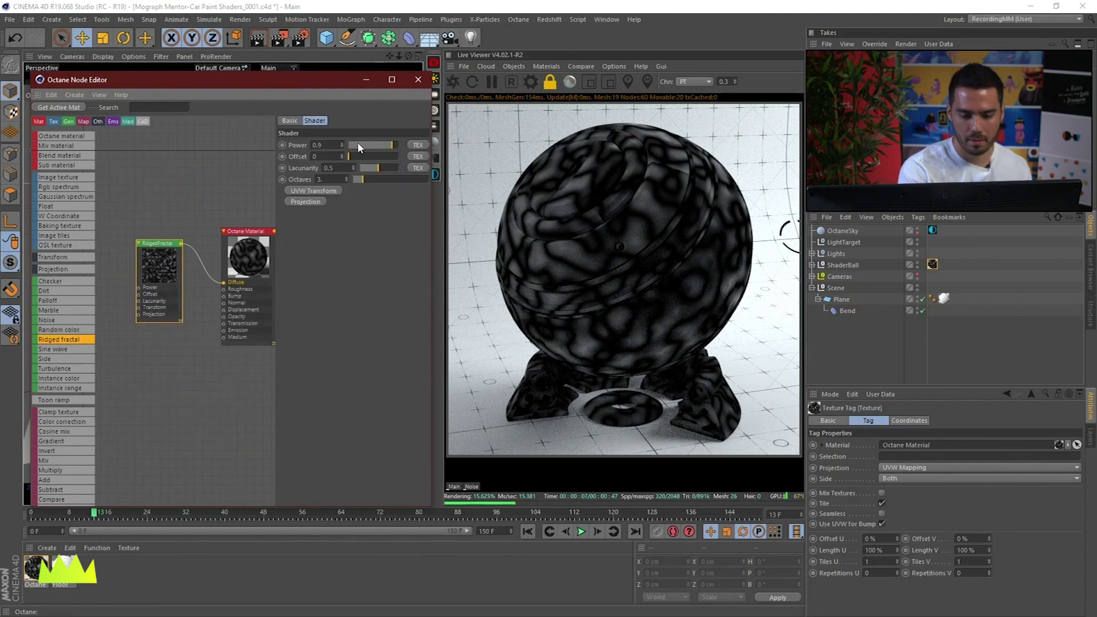
- Set the Ridged fractal's Power to 1, Offset to about 0.035, Lacunarity to about 0.246 and Octaves to 2
click(349, 157)
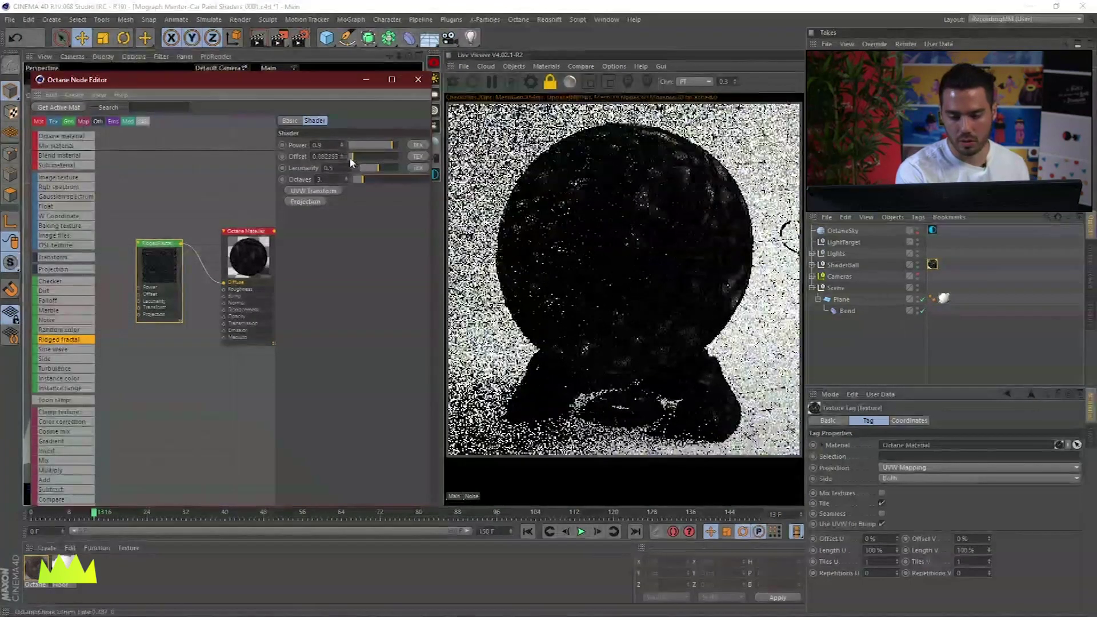
drag(379, 171, 356, 181)
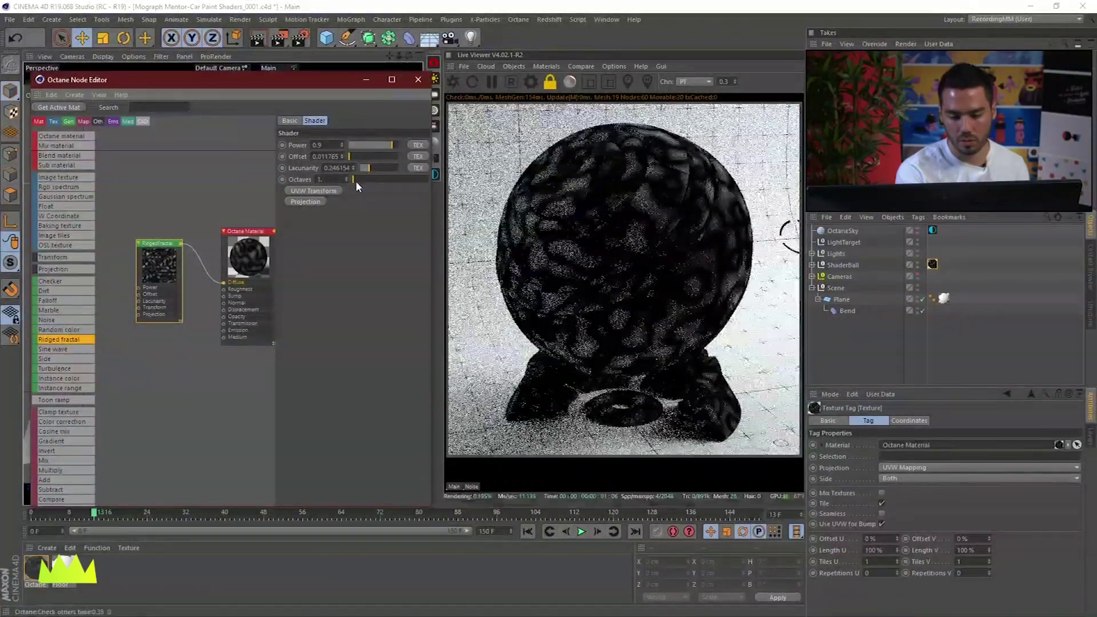
drag(392, 146, 444, 150)
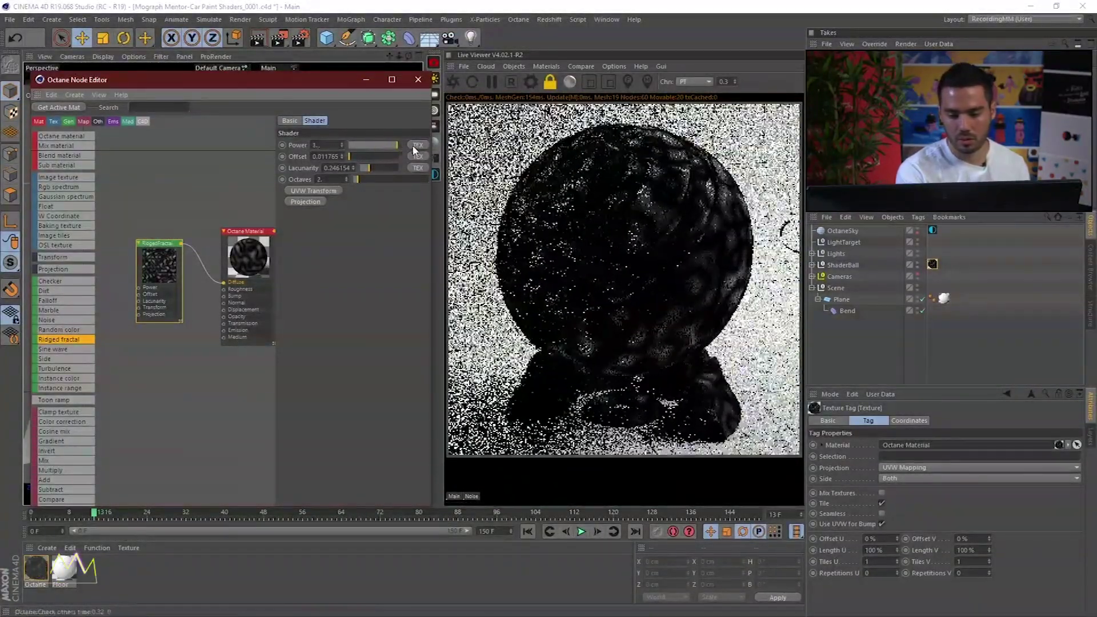
drag(164, 266, 151, 280)
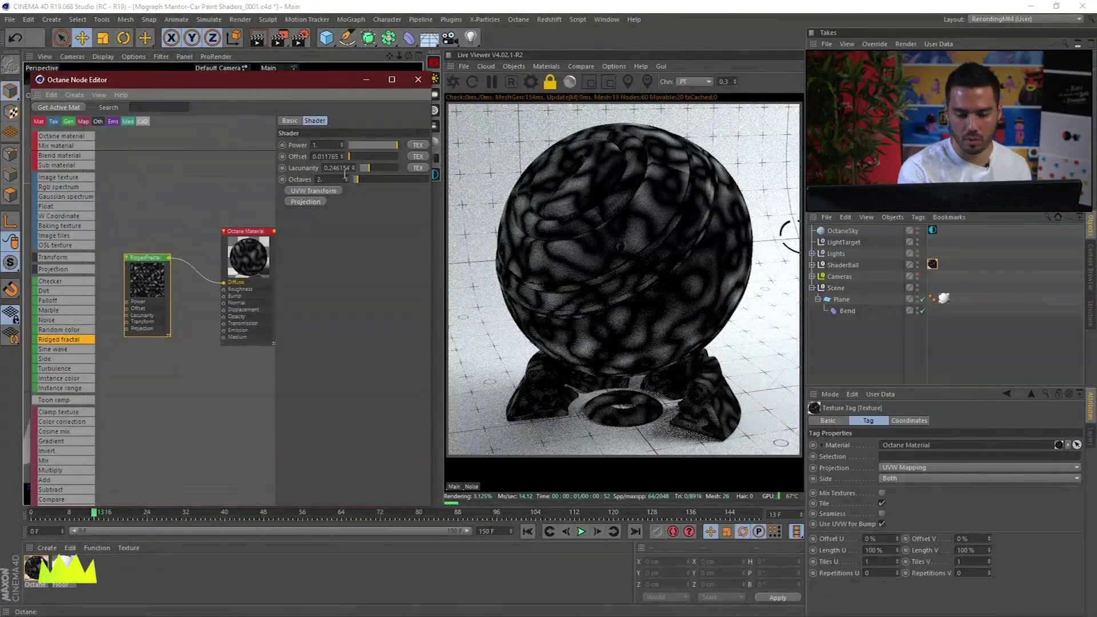
click(351, 156)
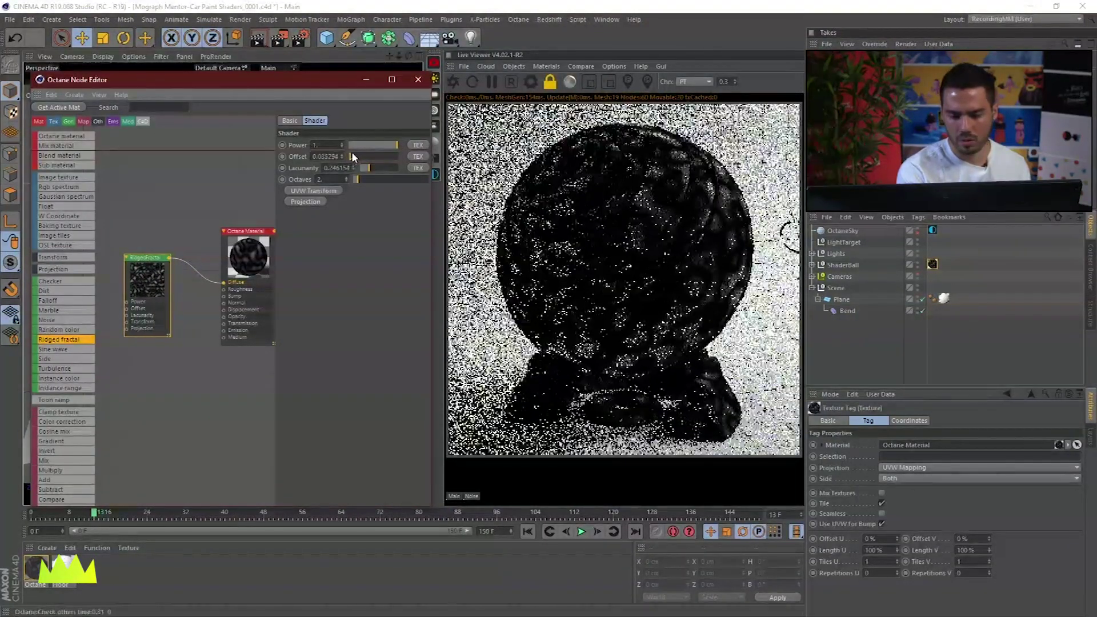
click(350, 156)
middle_drag(149, 284, 191, 283)
drag(191, 283, 158, 286)
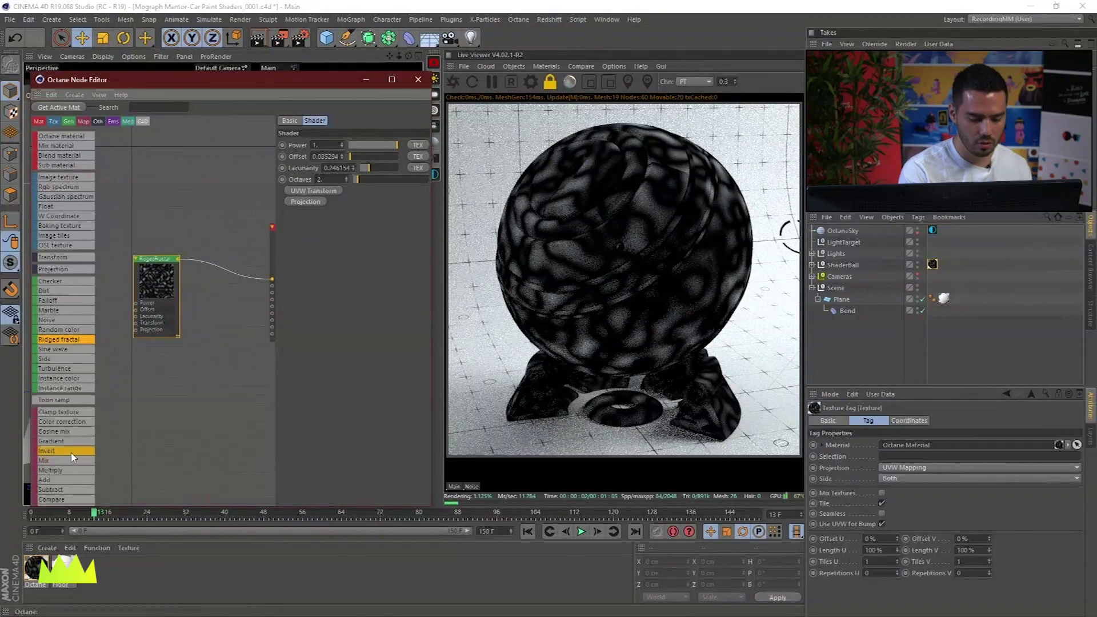
- Insert a Gradient node between the Ridged fractal and the Diffuse channel, and move its white knot close to the black one
drag(218, 267, 220, 277)
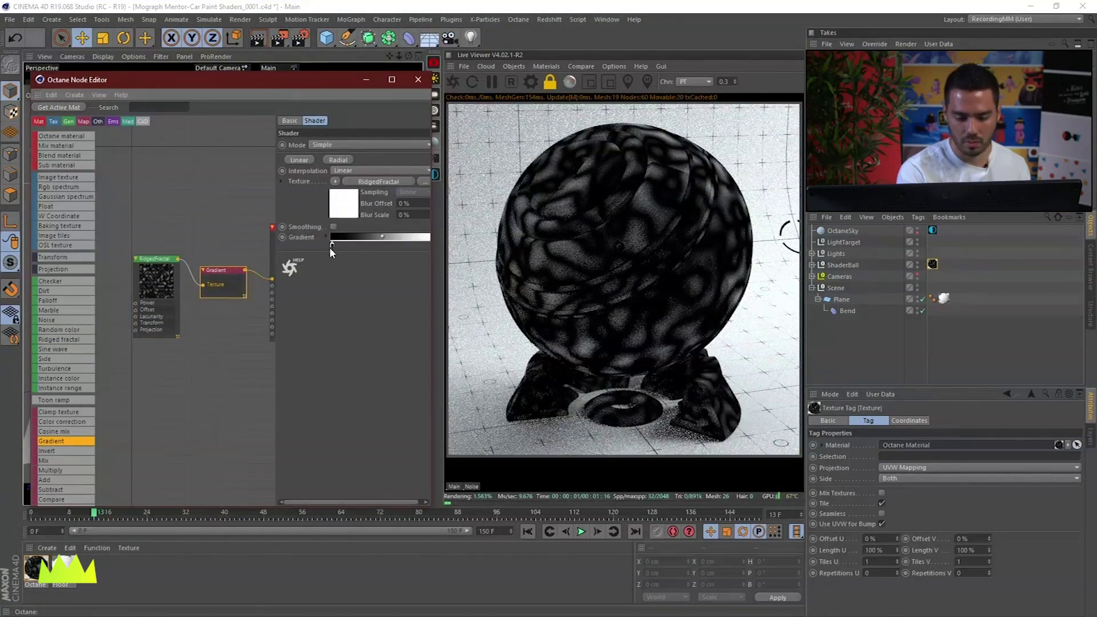
drag(332, 245, 310, 256)
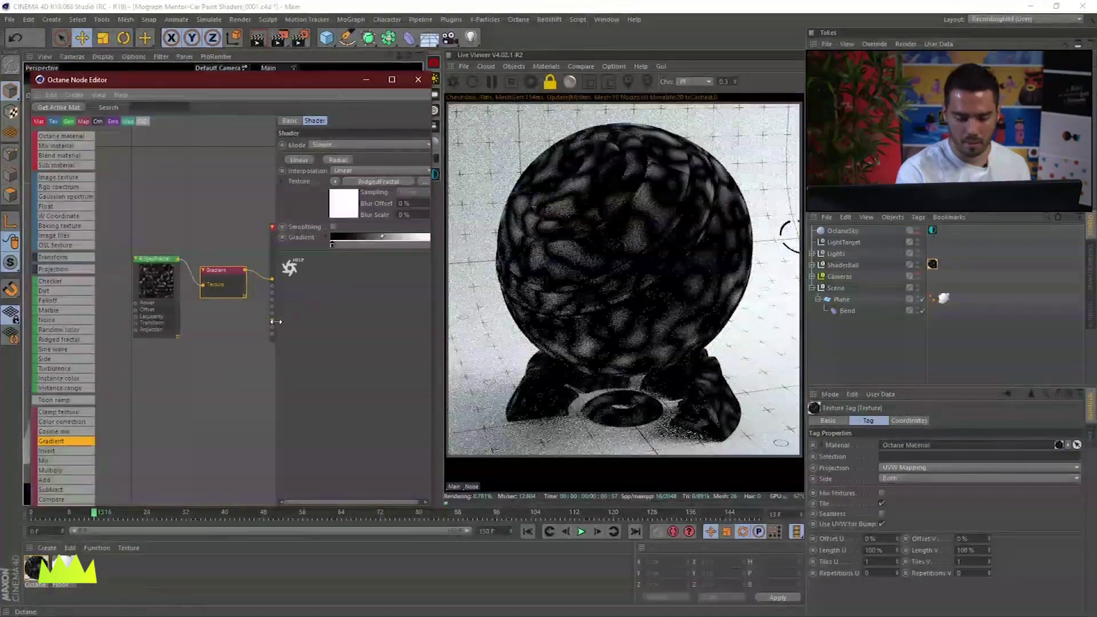
drag(276, 322, 247, 322)
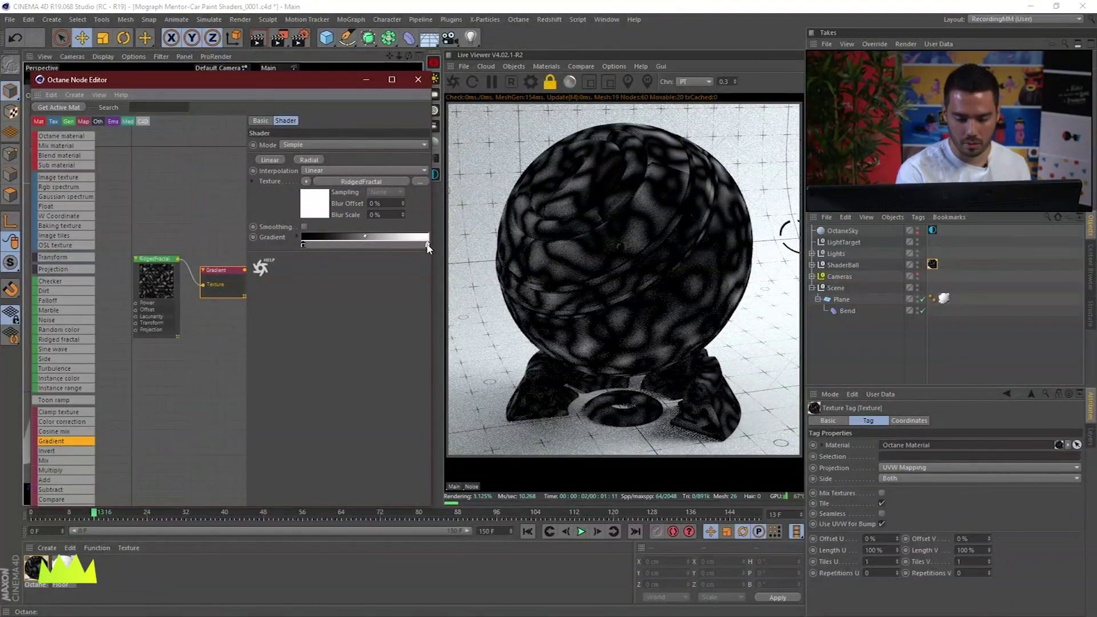
drag(428, 245, 314, 266)
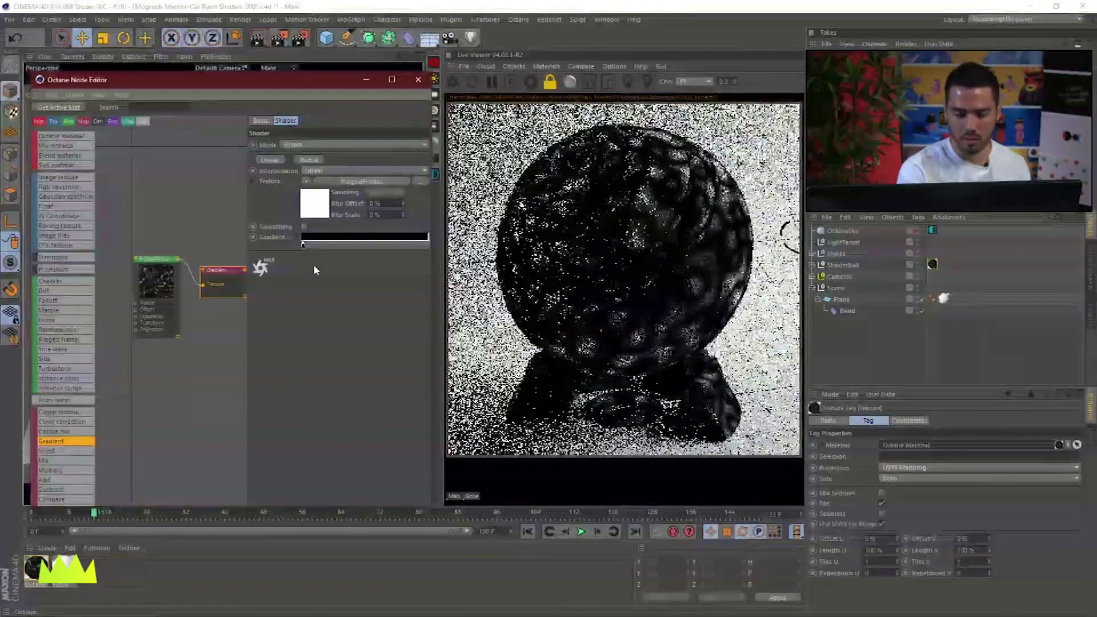
click(320, 244)
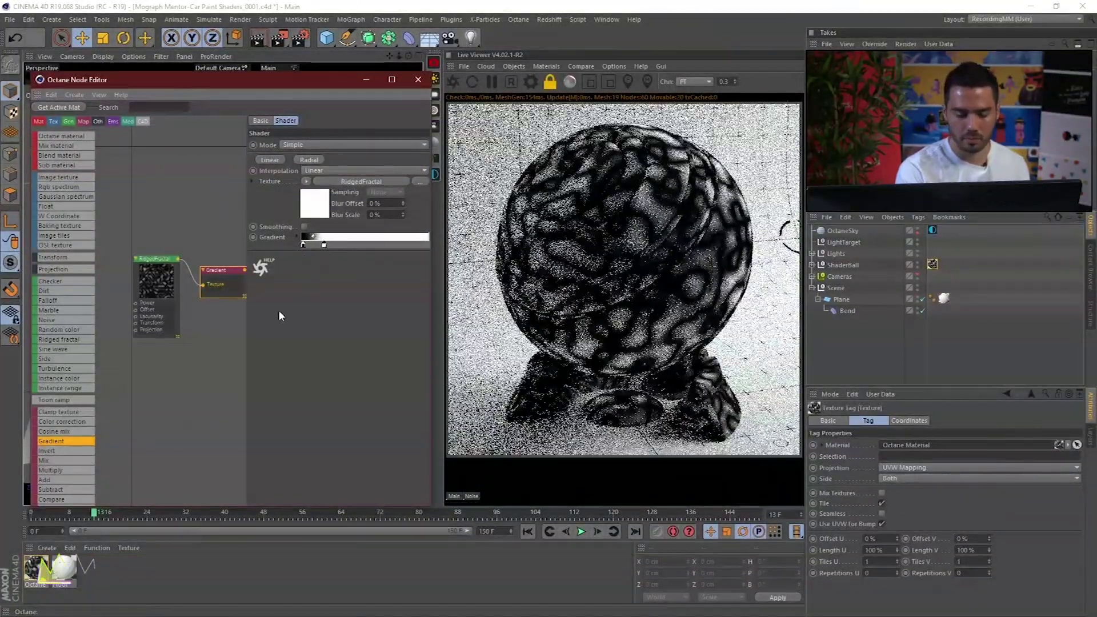
- Test the Ridged fractal's Offset at about 0.19, and reduce it to about 0.015
click(163, 304)
drag(164, 305, 157, 304)
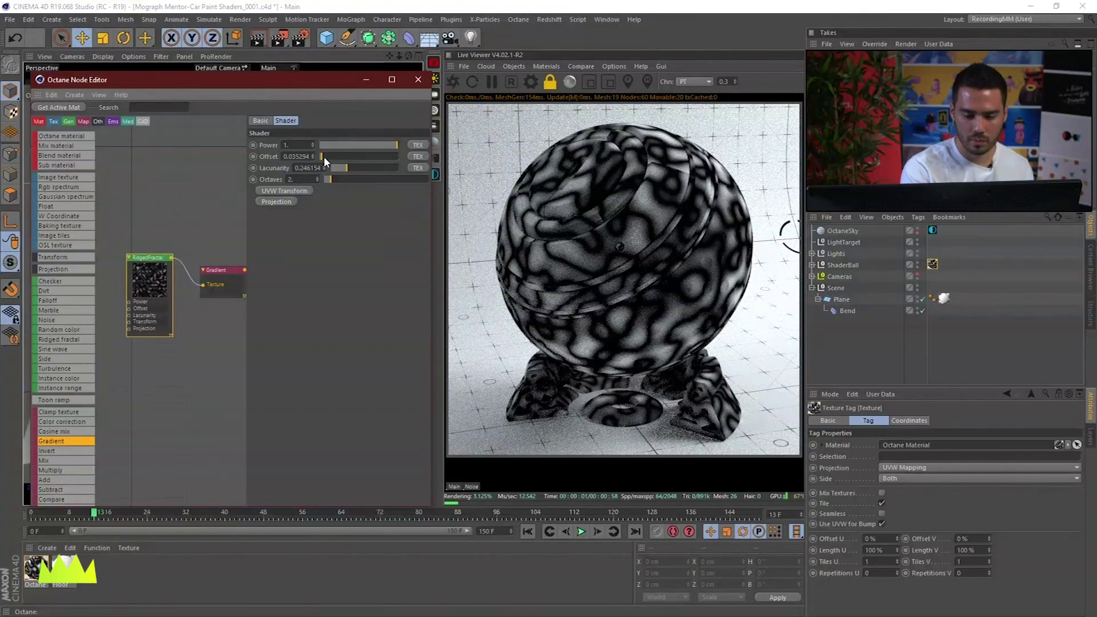
drag(324, 156, 334, 155)
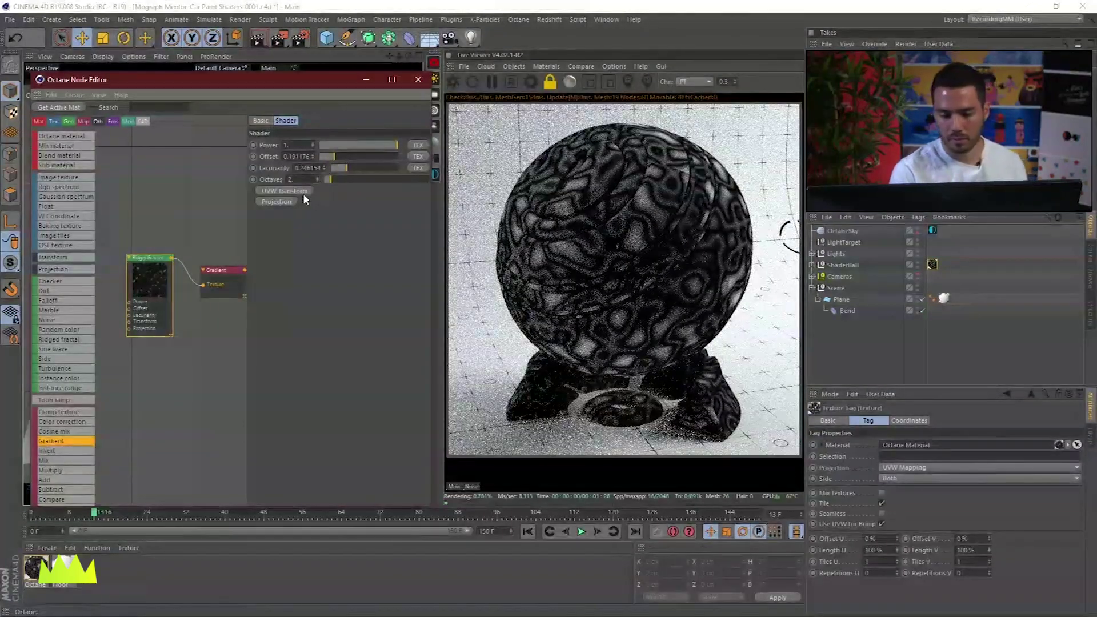
drag(334, 156, 321, 159)
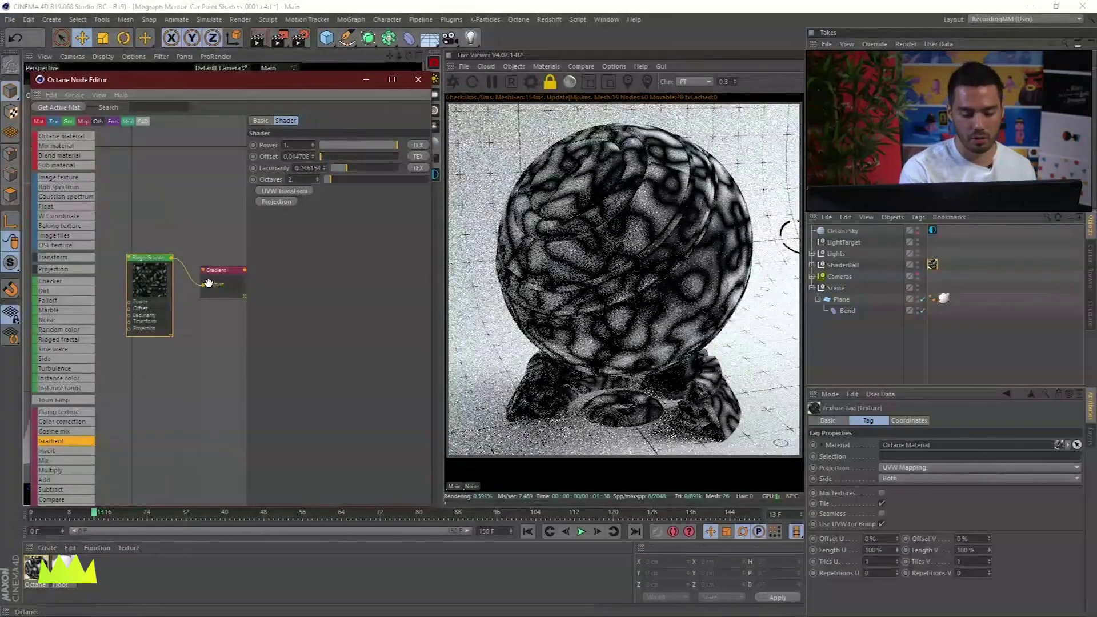
- Try the Gradient's white knot closer to the black one, move it back, and recolour it bright green with hue 95° and saturation 89%
middle_drag(213, 283, 197, 283)
click(205, 258)
drag(207, 288, 204, 289)
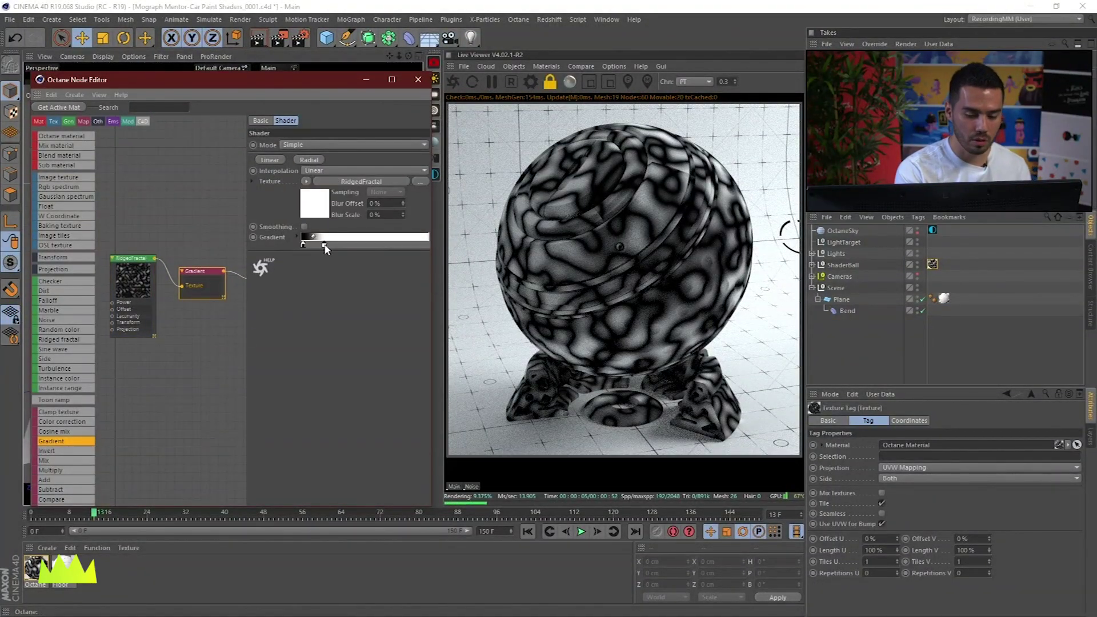
mouse_move(324, 246)
mouse_down()
mouse_move(348, 244)
mouse_move(307, 245)
mouse_up()
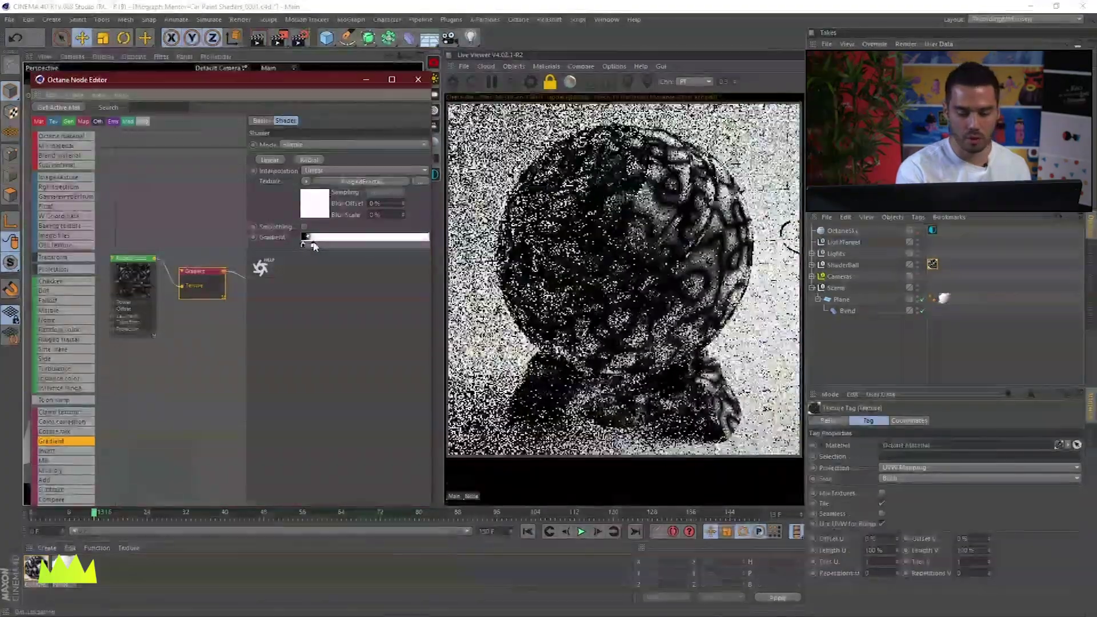
drag(312, 246, 323, 246)
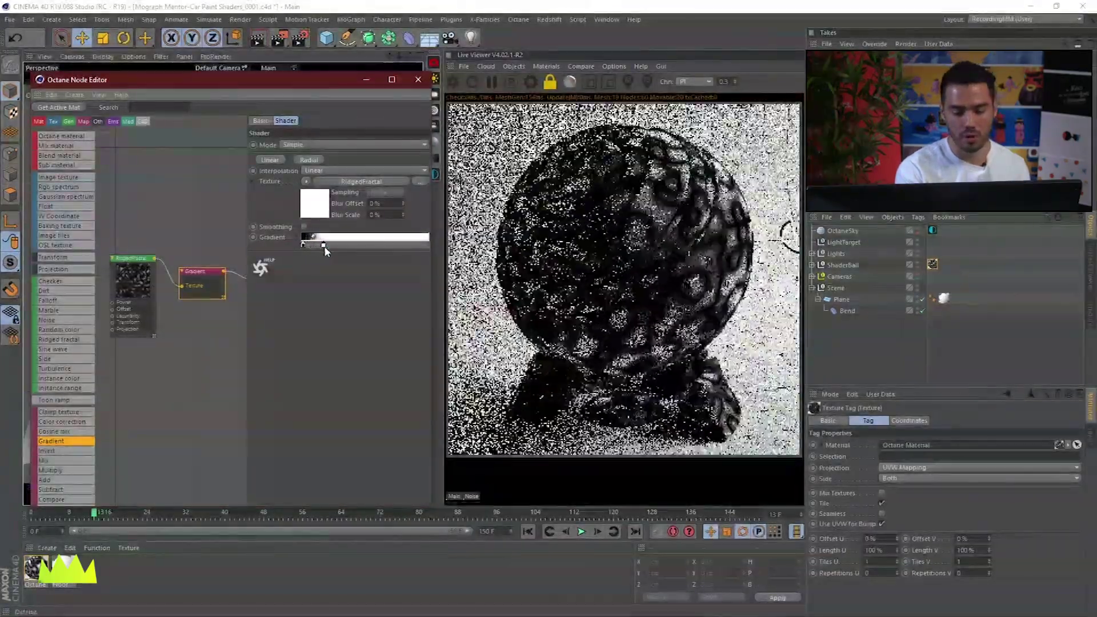
double_click(324, 247)
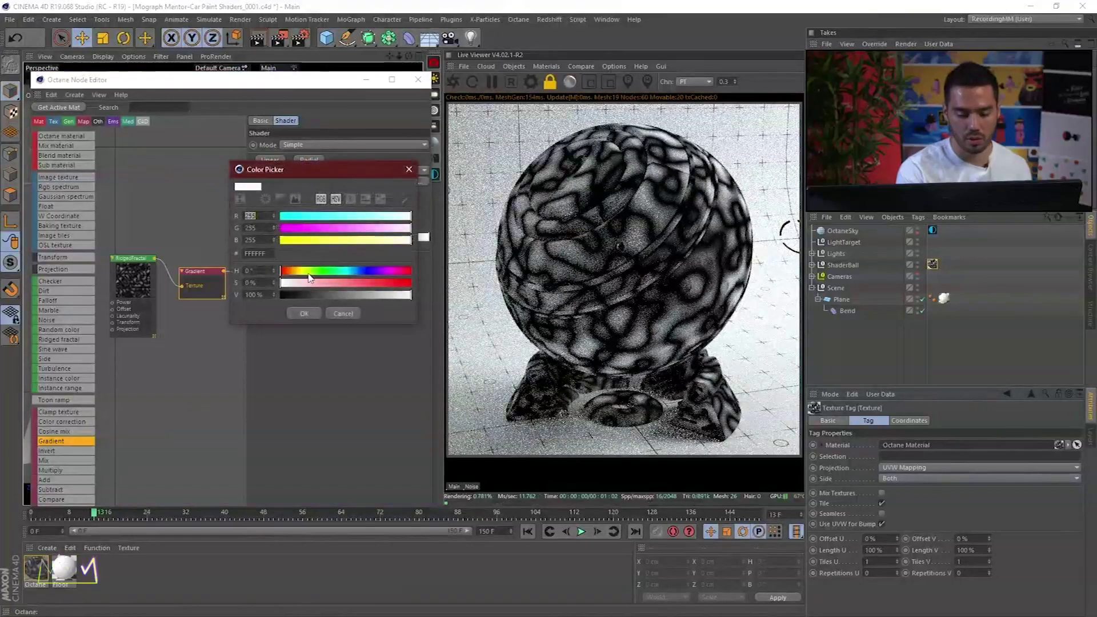
click(314, 272)
click(398, 283)
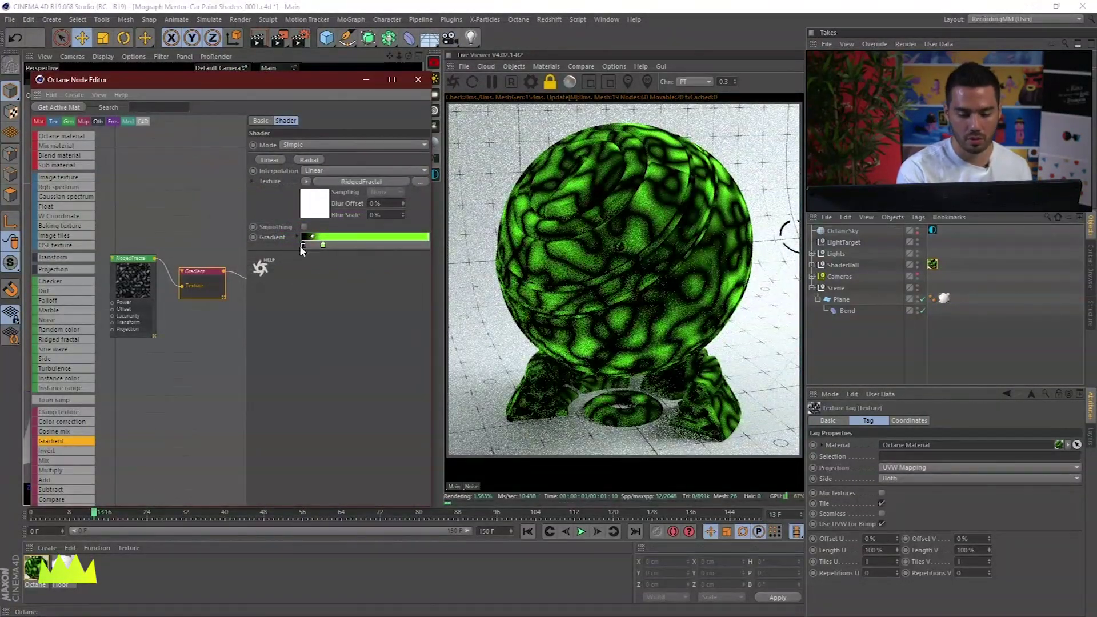
- Recolour the Gradient's black knot purple with H 275°, S 78%, V 80%, and adjust the green knot's position to about 11.4%
click(302, 245)
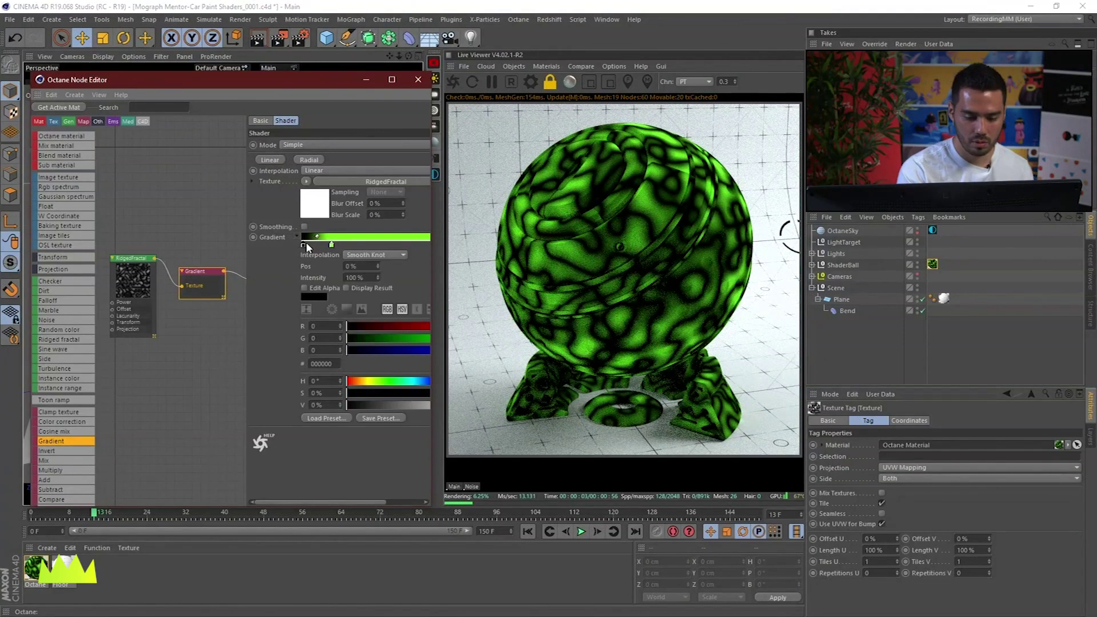
click(429, 378)
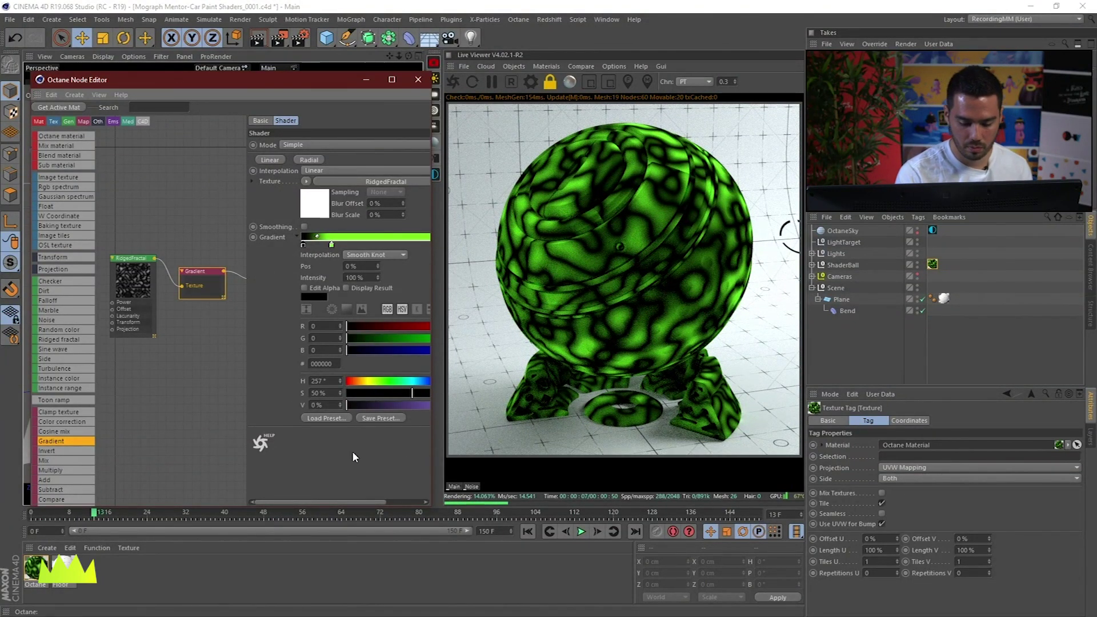
drag(429, 506, 488, 493)
click(479, 394)
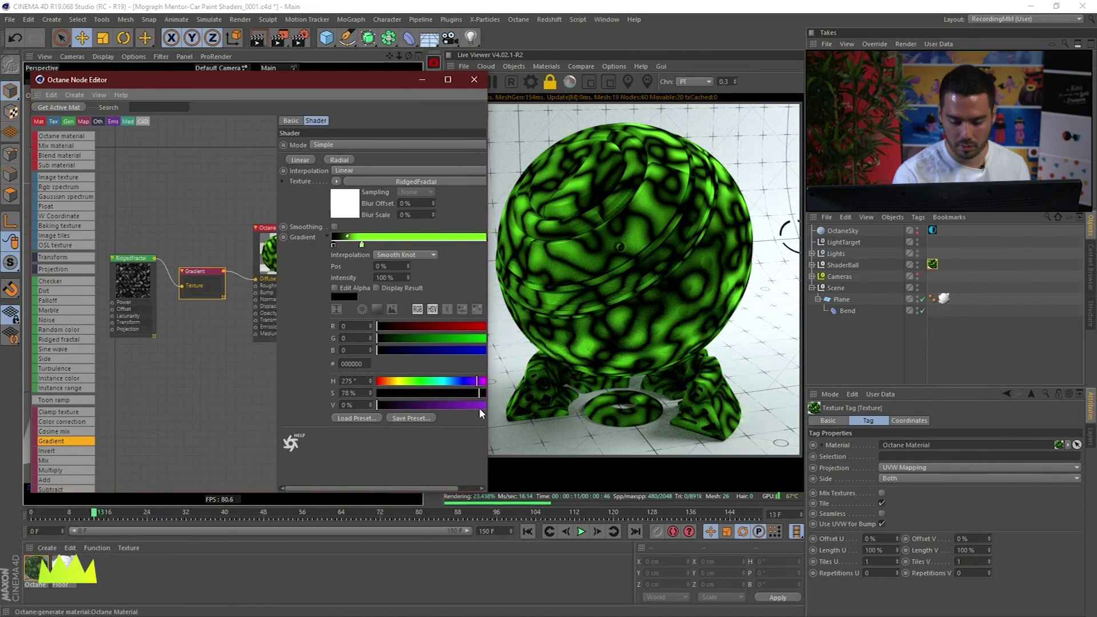
click(479, 405)
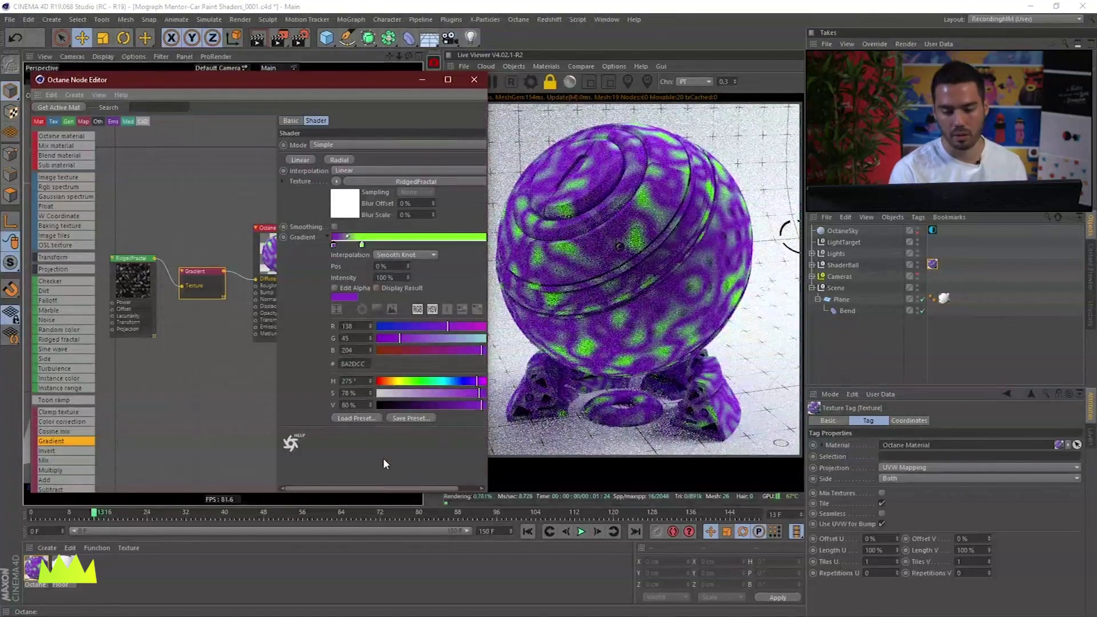
click(362, 245)
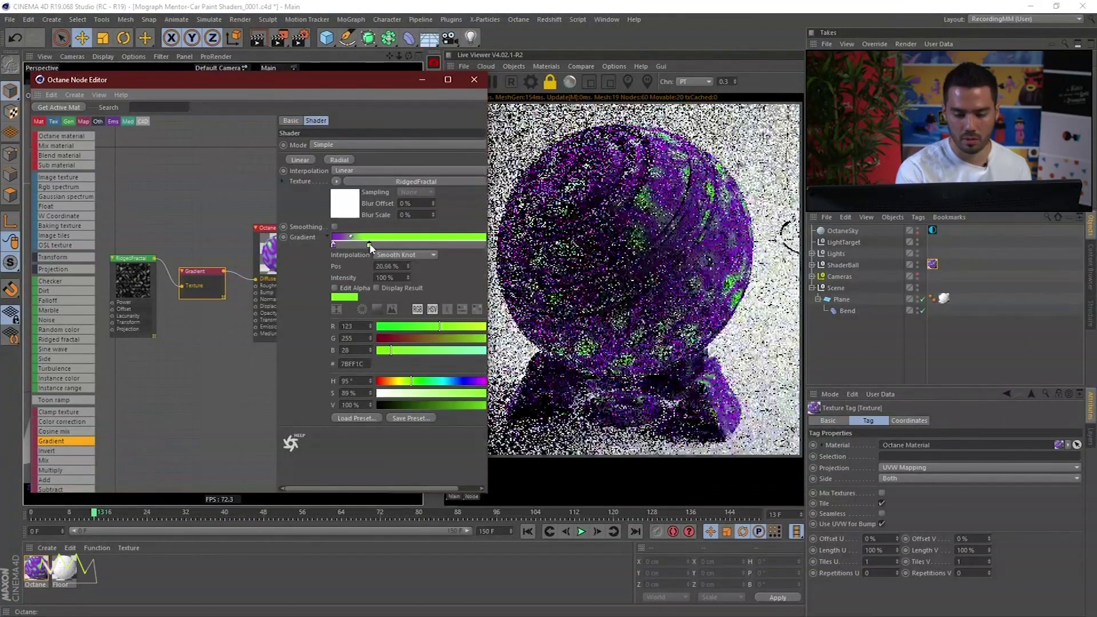
- Add a Mix texture node above the Gradient and a new Turbulence node connected to its Texture1 input
middle_drag(178, 342, 187, 373)
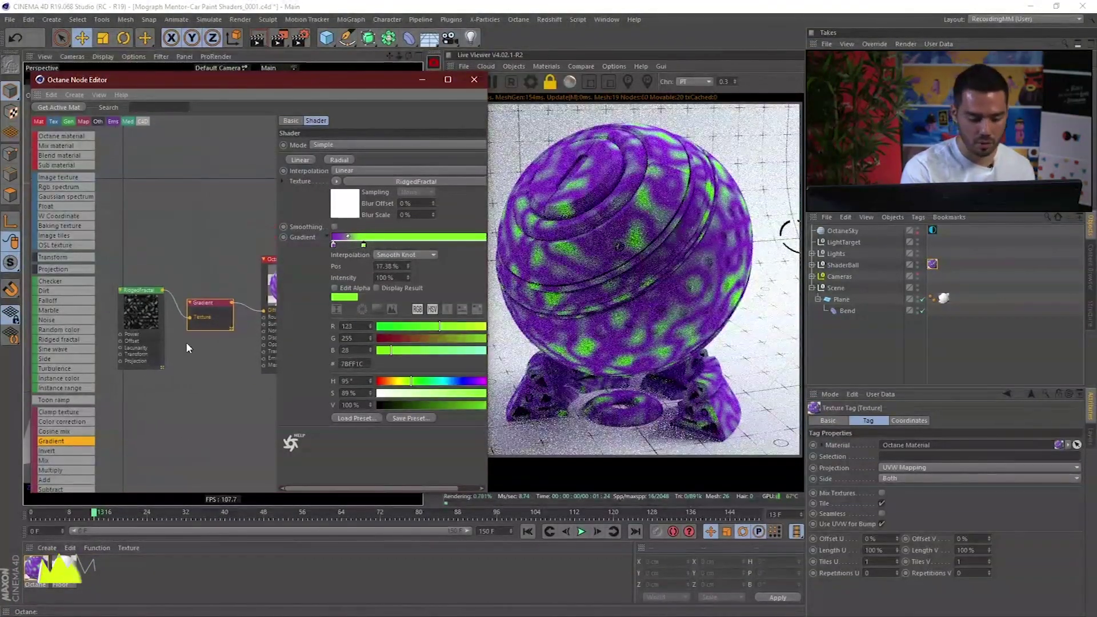
drag(59, 466, 207, 212)
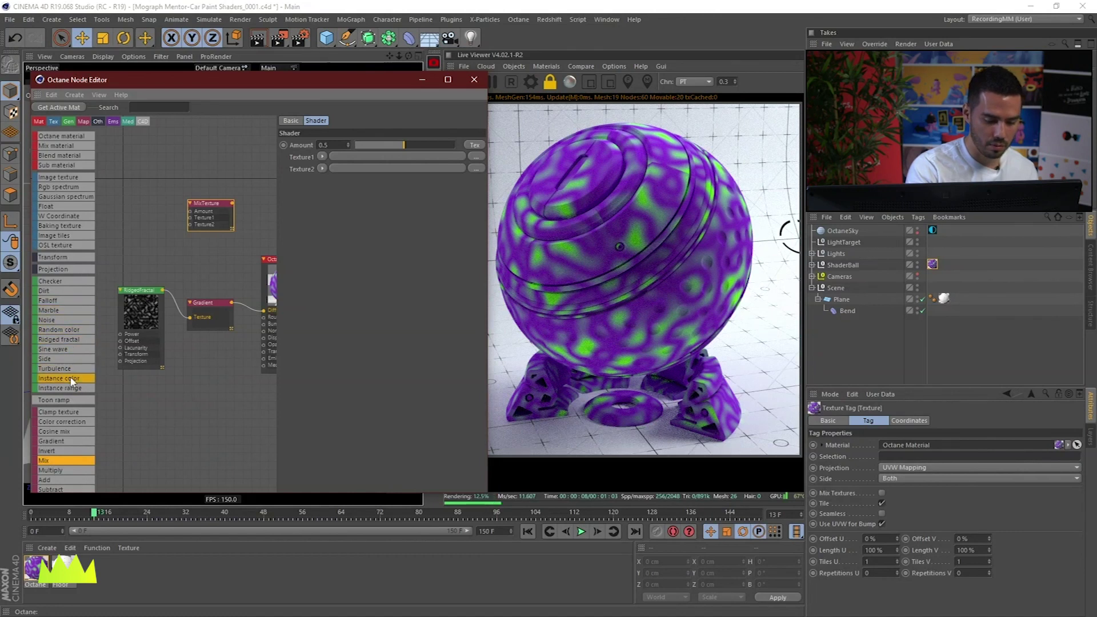
drag(74, 374, 163, 225)
drag(212, 260, 227, 249)
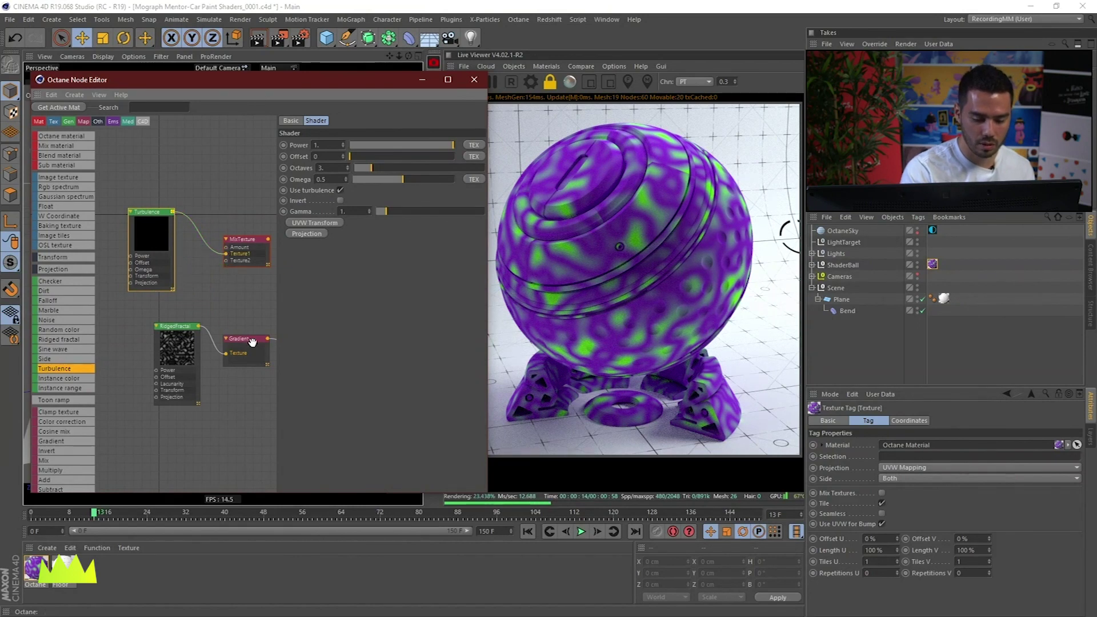
- Connect the Gradient to the Mix texture's Texture2 input and the Mix texture to the material's Diffuse channel
drag(267, 340, 224, 261)
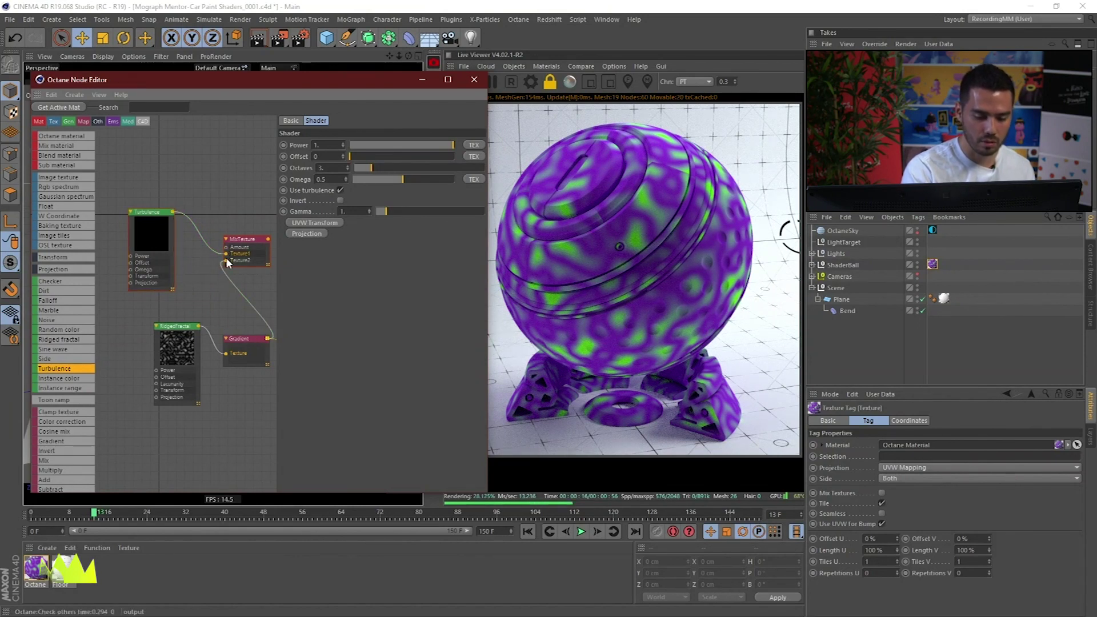
middle_drag(241, 305, 201, 310)
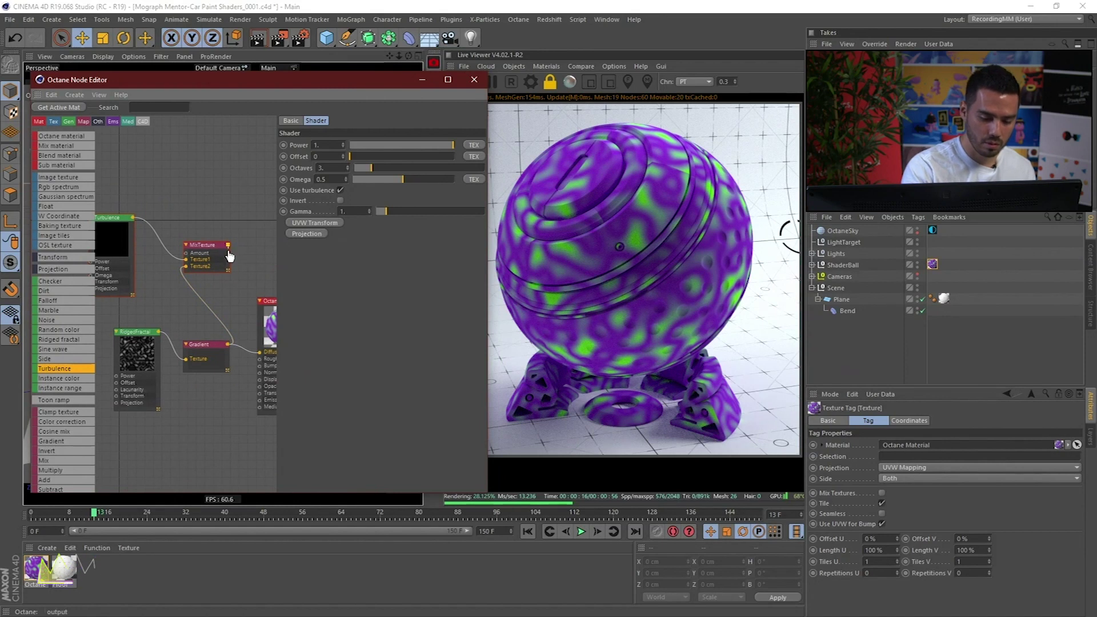
drag(228, 245, 252, 354)
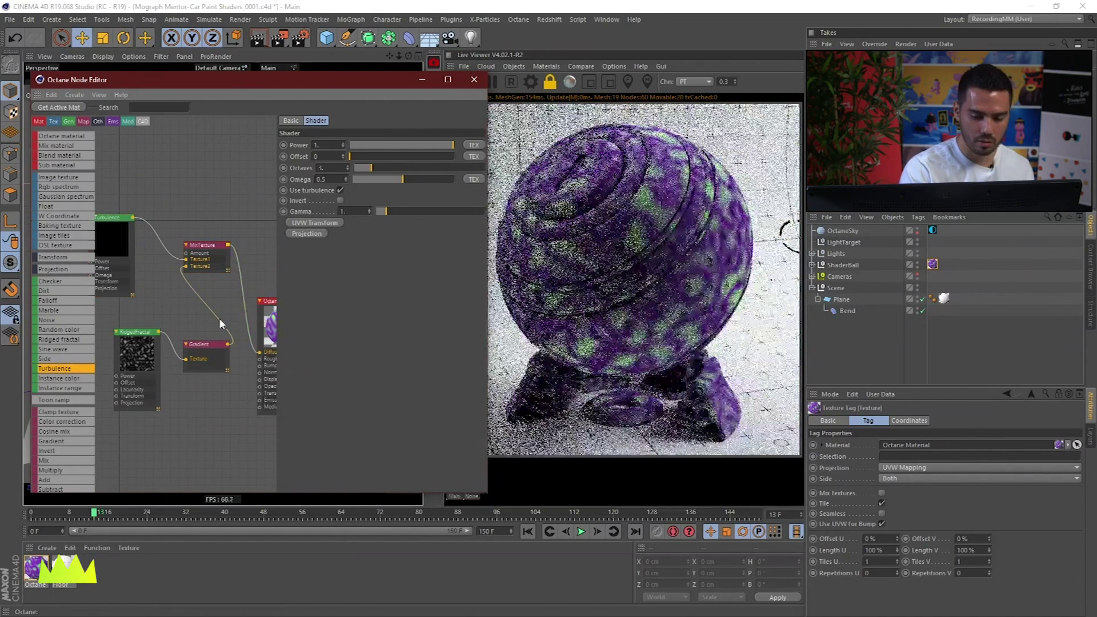
- Insert a second Gradient node between the Turbulence node and the Mix texture's Texture1 input
middle_drag(218, 318, 242, 336)
mouse_move(139, 257)
mouse_down()
mouse_move(148, 247)
mouse_move(121, 247)
mouse_up()
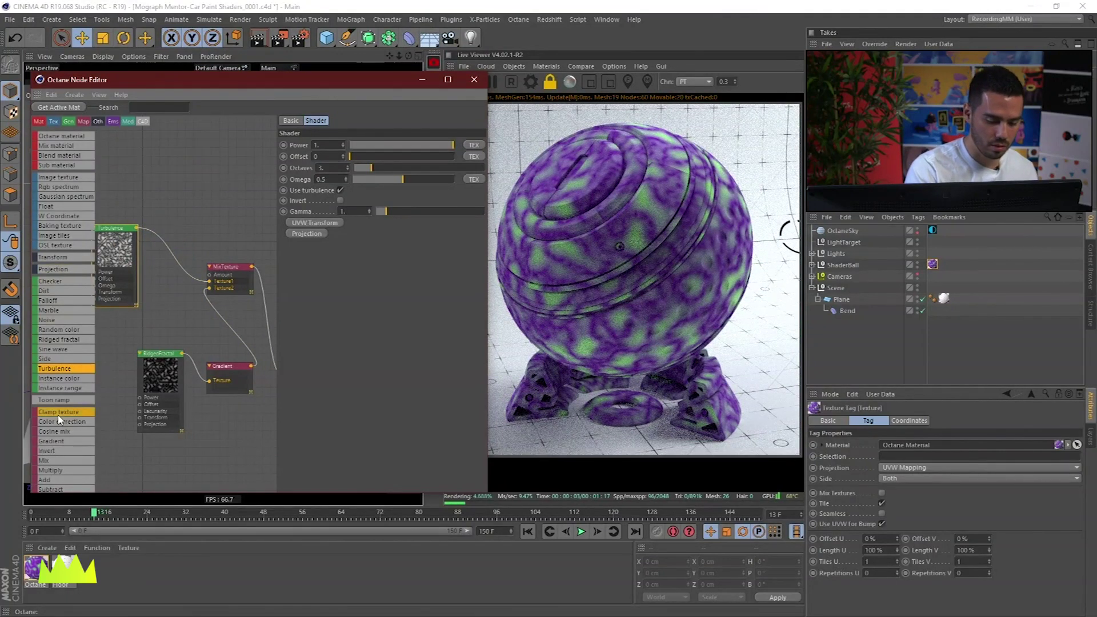
drag(65, 446, 100, 409)
drag(169, 249, 170, 252)
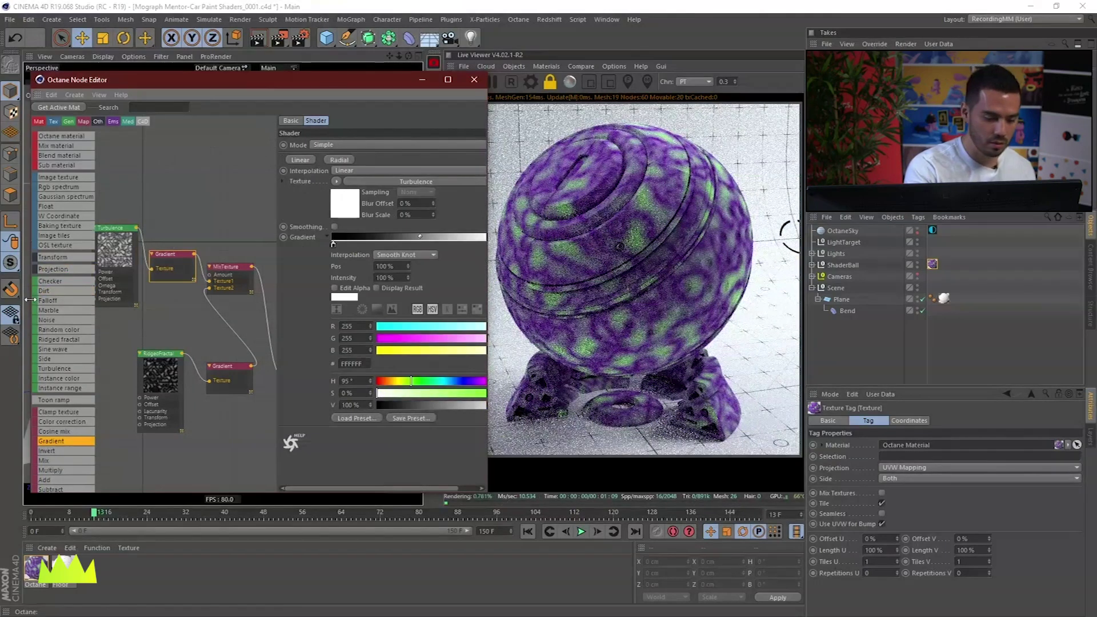
- Recolour the black knot of the Turbulence node's Gradient yellow with H 52°, S 83% and V 84%
drag(30, 300, 15, 303)
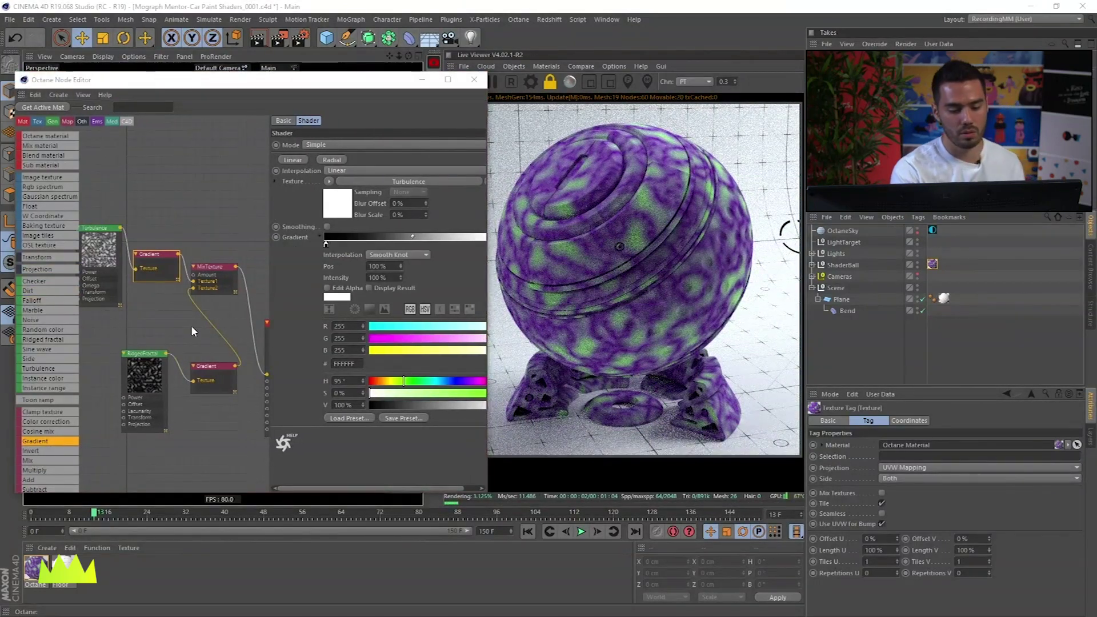
scroll(177, 328, down, 2)
middle_drag(176, 328, 195, 392)
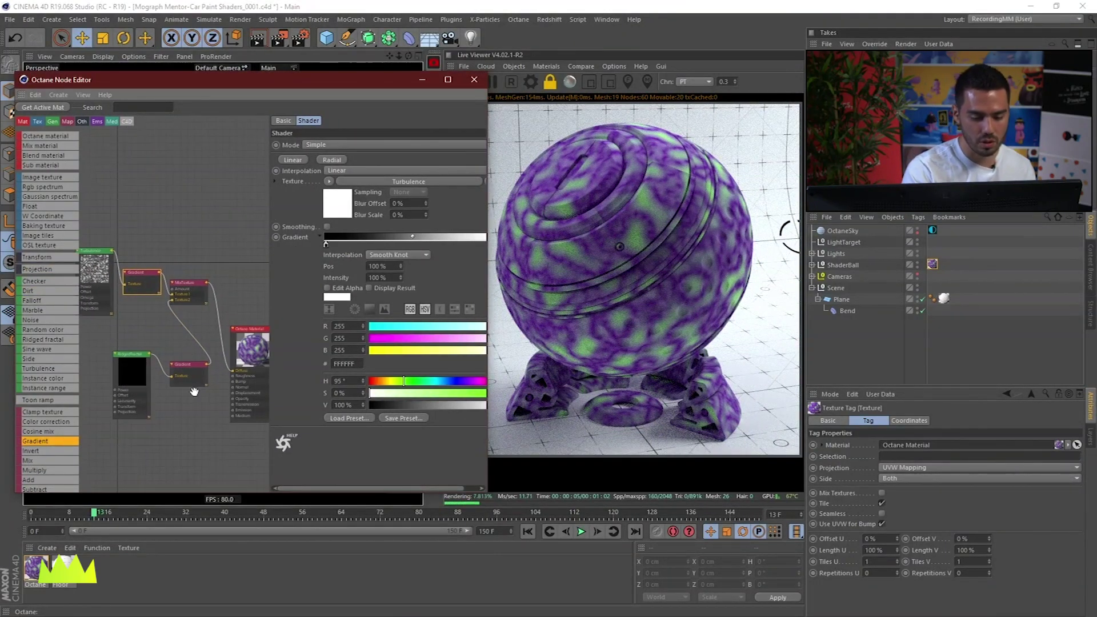
drag(142, 282, 143, 279)
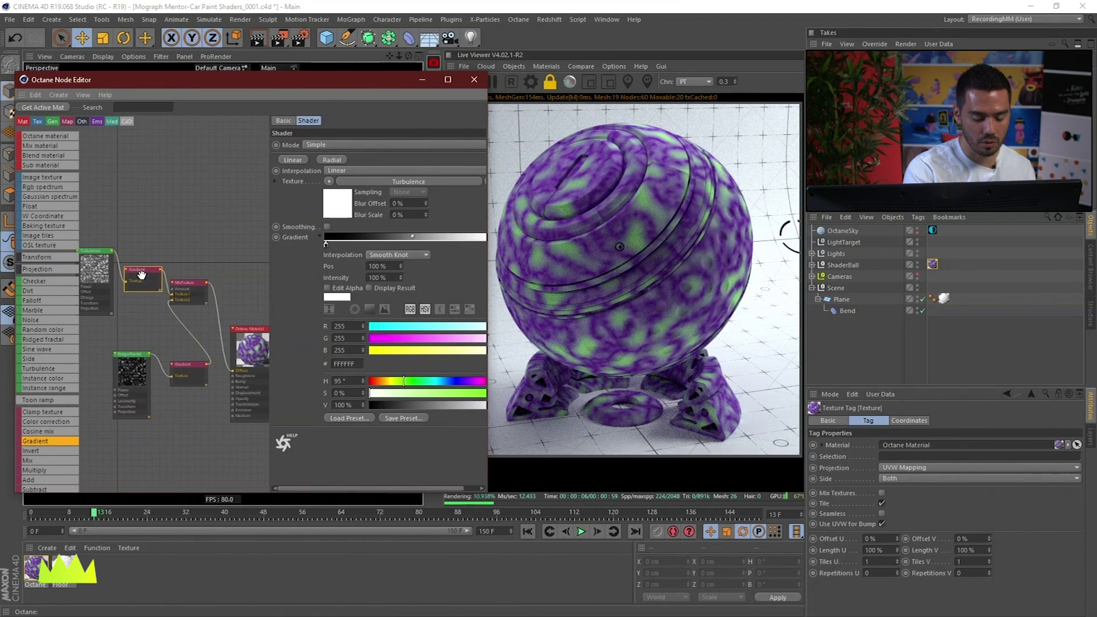
click(327, 245)
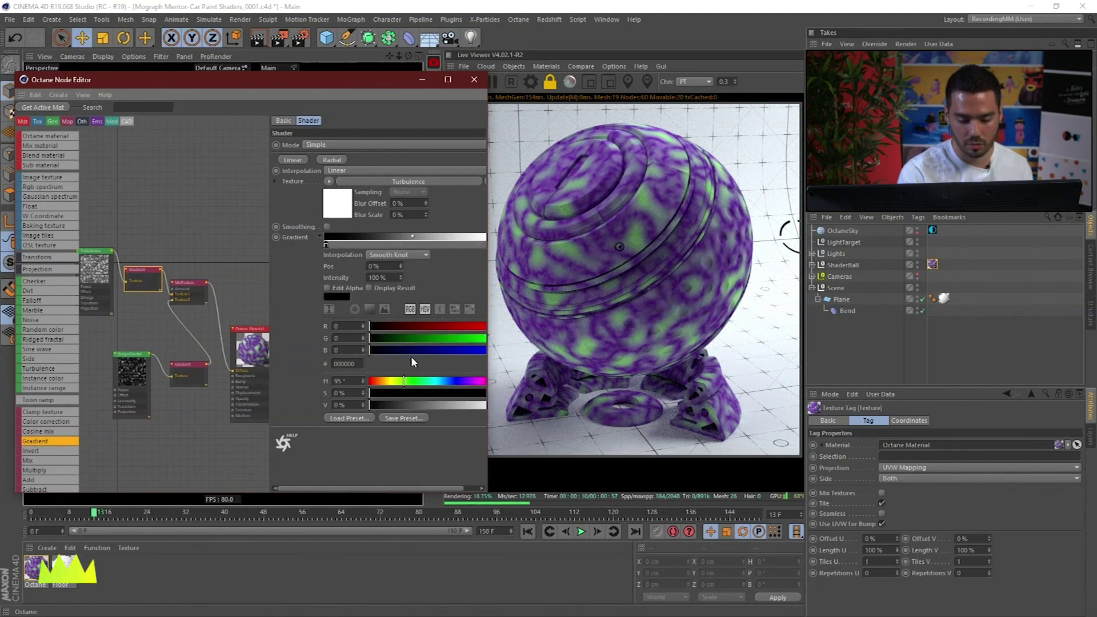
click(390, 383)
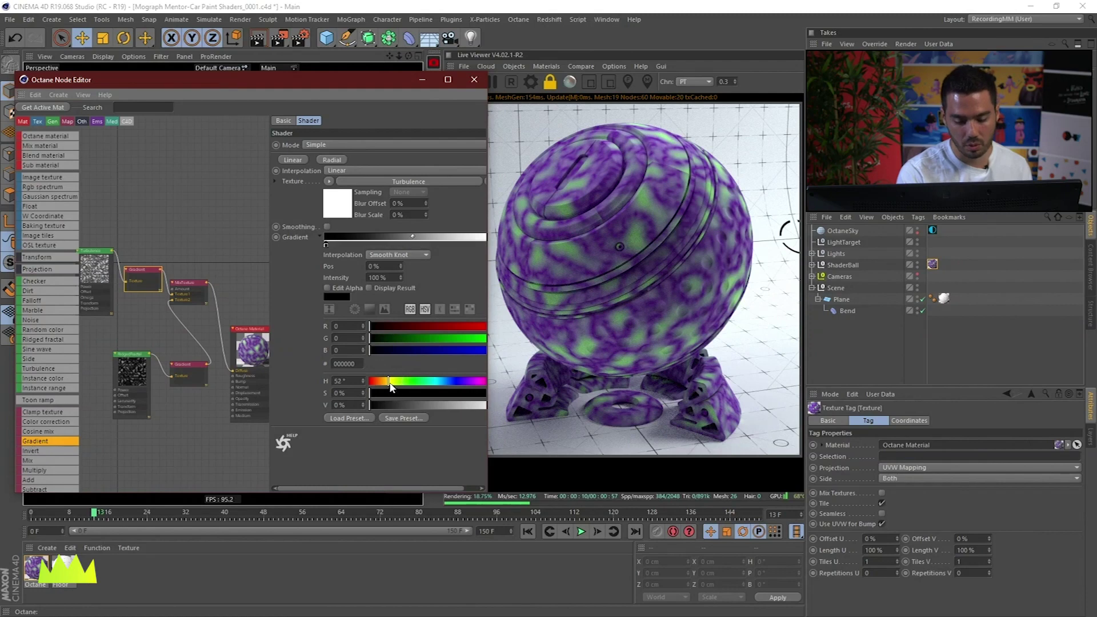
click(468, 405)
click(477, 394)
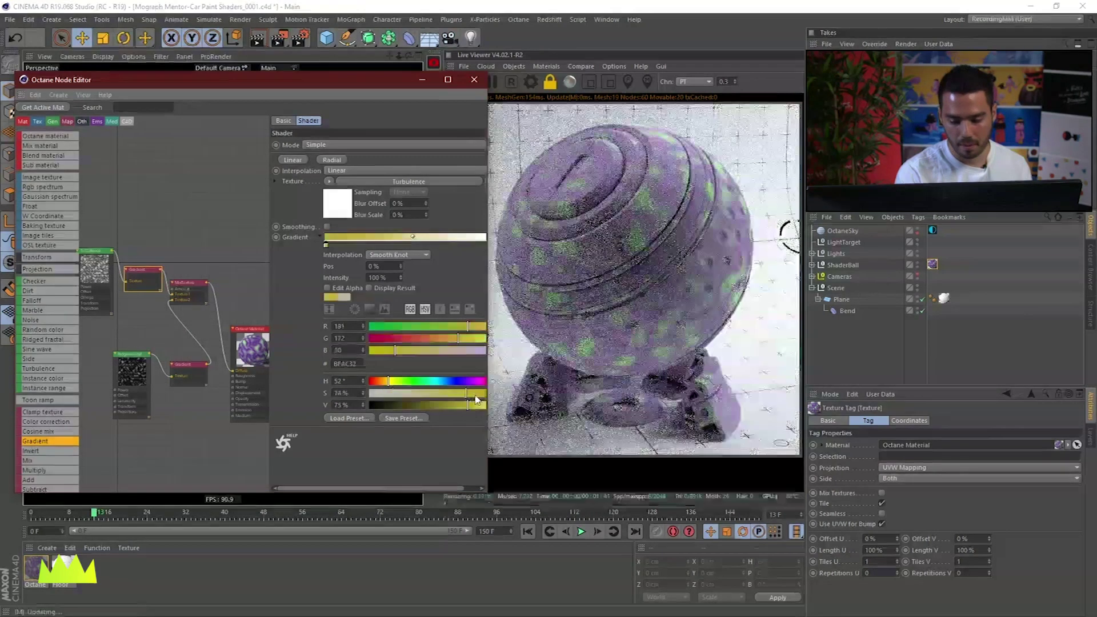
click(479, 405)
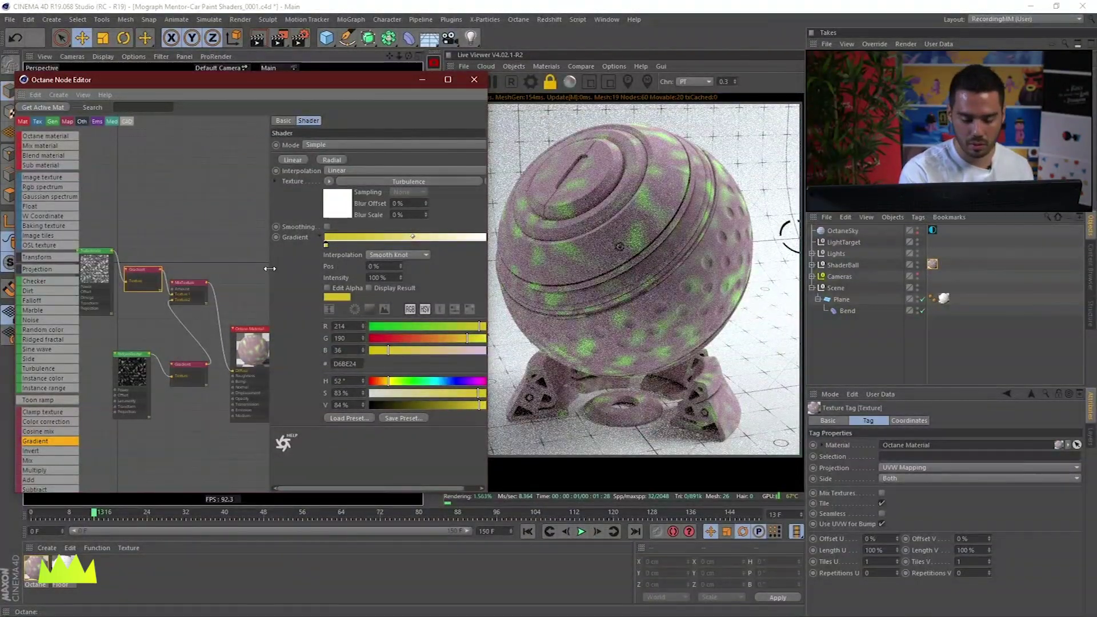
- Recolour the white knot of the Turbulence node's Gradient red with H 360°, S 100% and V 100%
drag(270, 268, 244, 270)
click(483, 246)
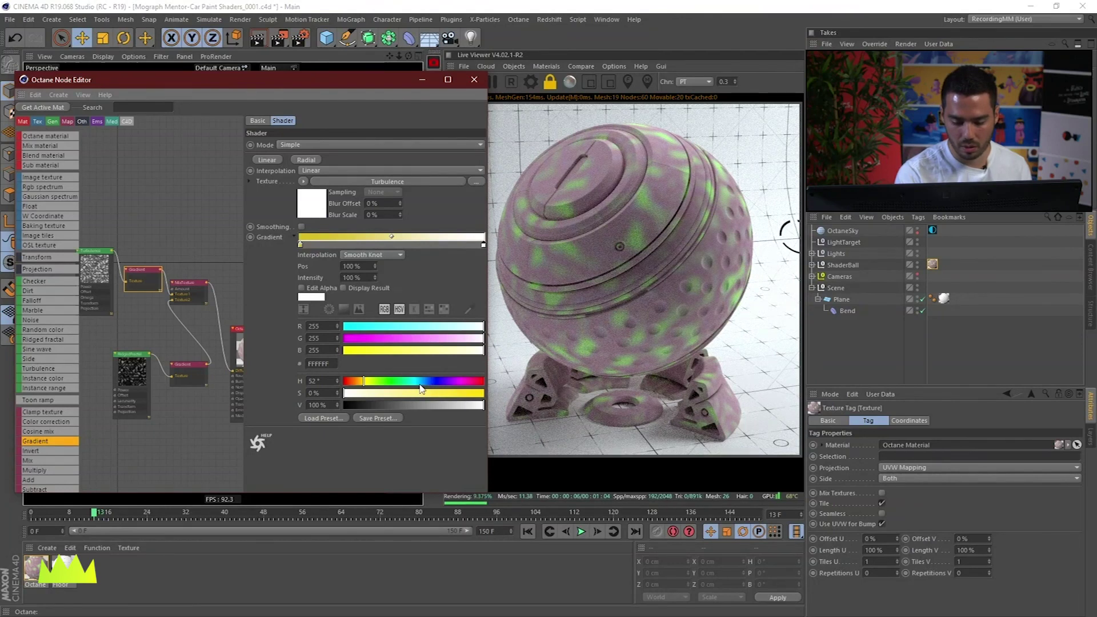
click(438, 384)
drag(447, 382, 482, 395)
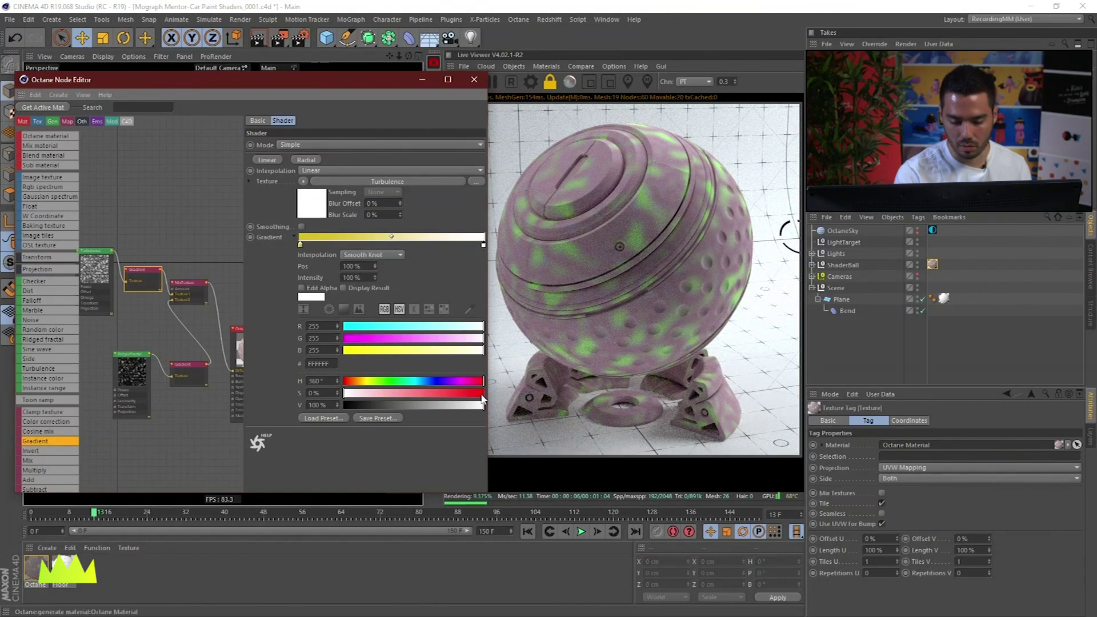
click(480, 394)
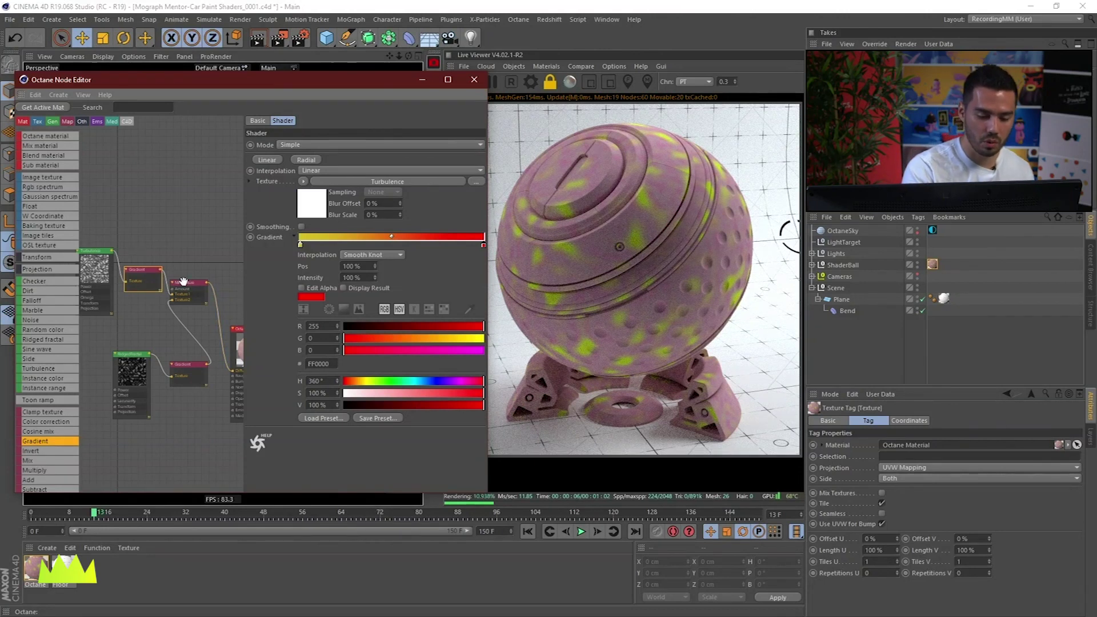
- Move the Mix texture node aside and connect a new Noise node to its Amount input
drag(183, 281, 213, 244)
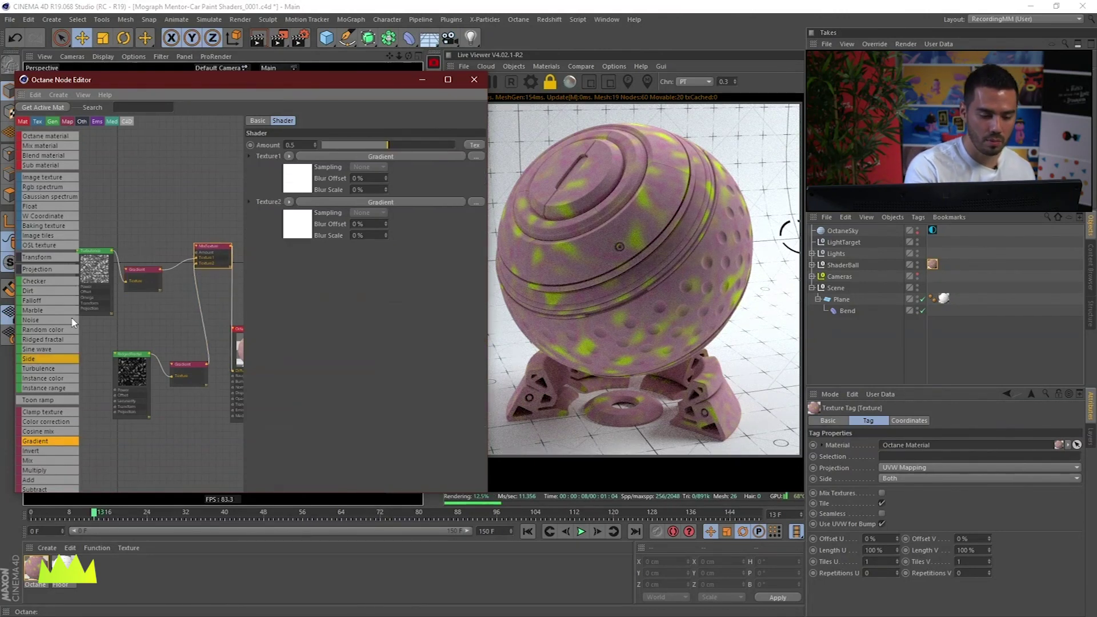
drag(57, 320, 152, 152)
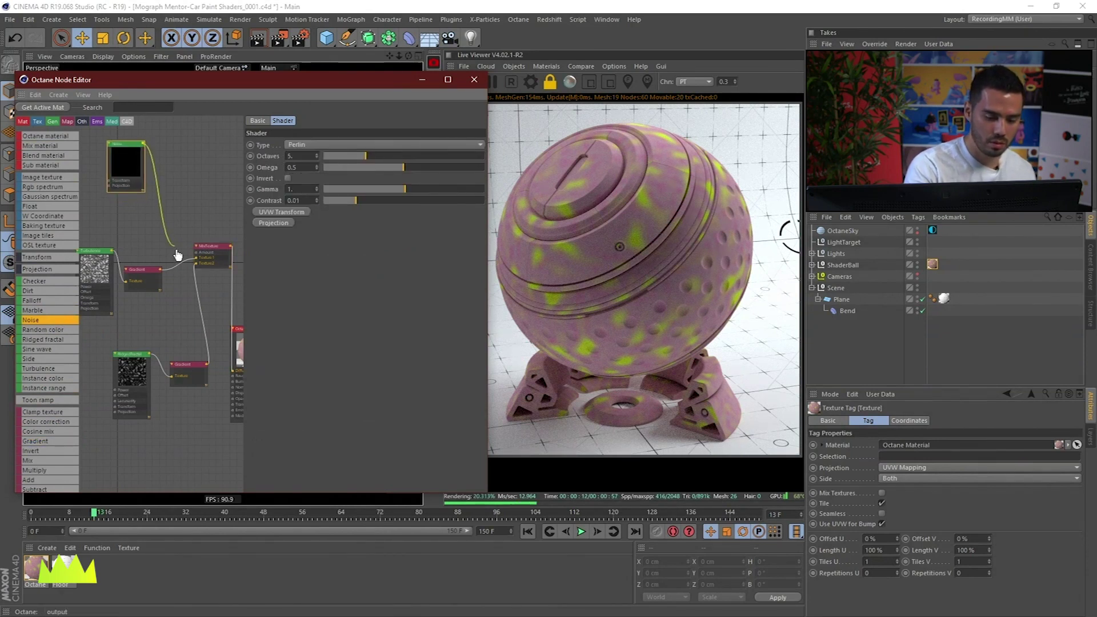
drag(178, 255, 197, 252)
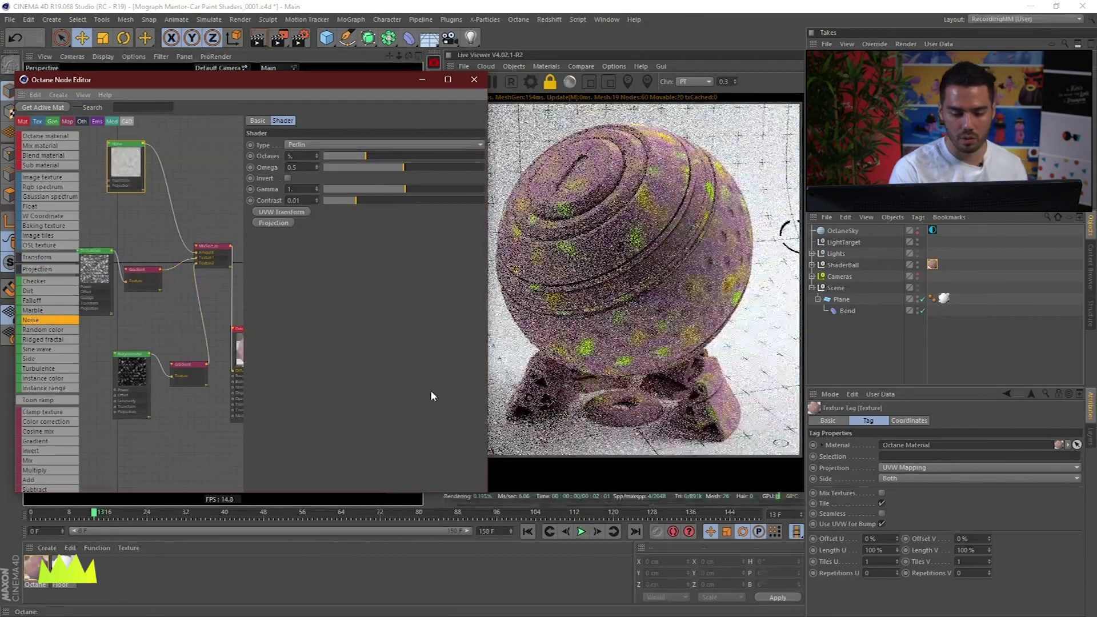
drag(132, 157, 126, 158)
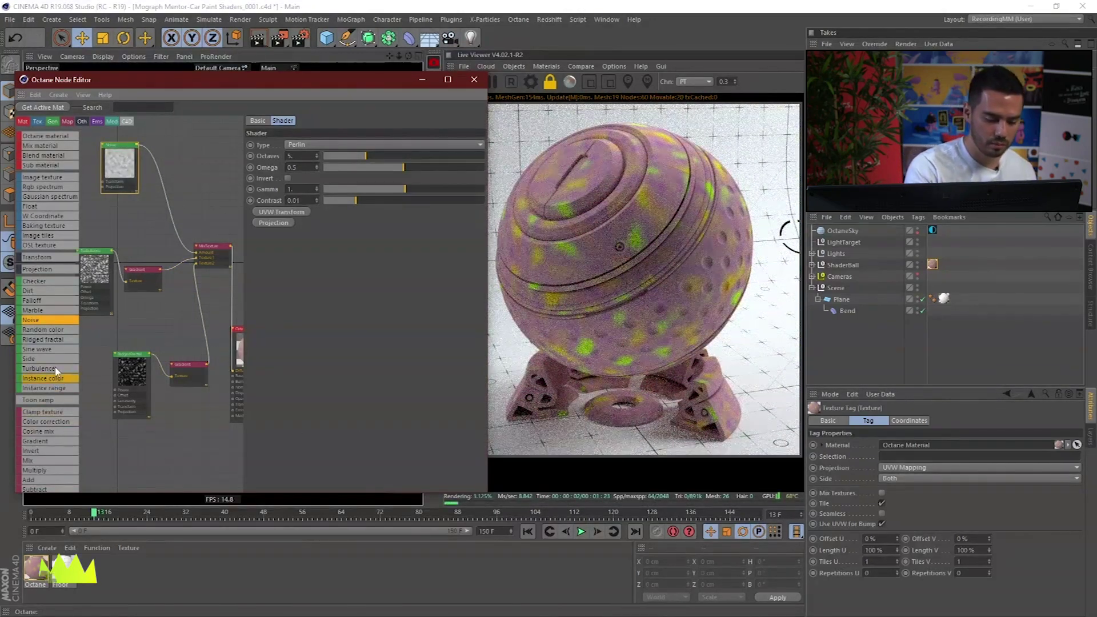
- Insert a Gradient node between the Noise node and the Mix texture's Amount input, and solo that Gradient
drag(54, 440, 173, 193)
right_click(174, 210)
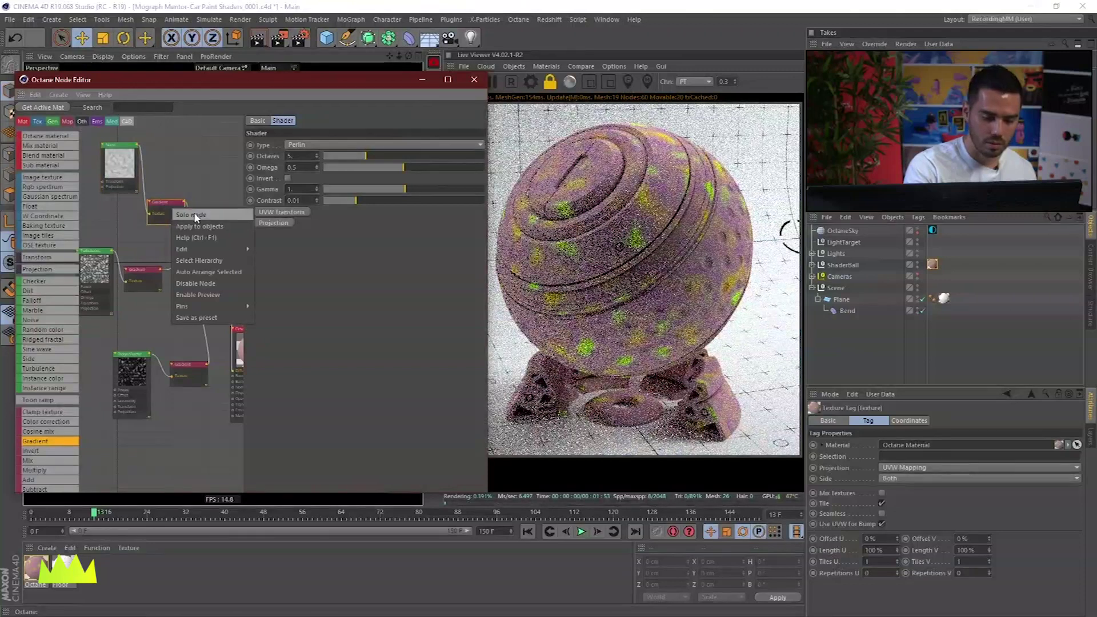
click(194, 214)
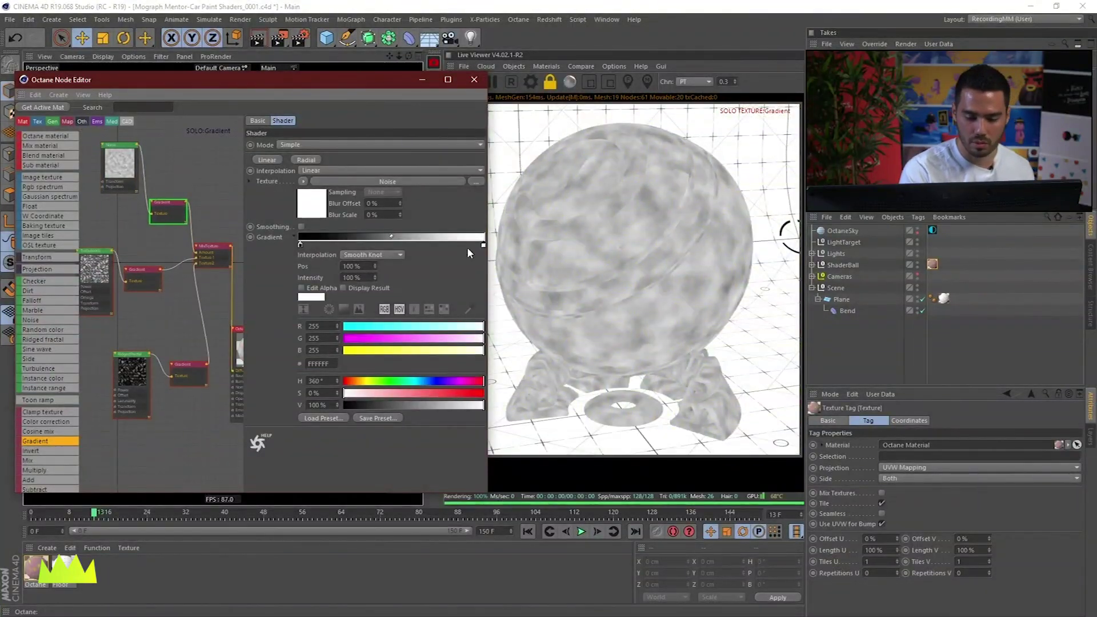
- Move the Noise Gradient's white knot to about 54.8% and its black knot to about 44.9%, and solo the Mix texture
drag(484, 245, 401, 245)
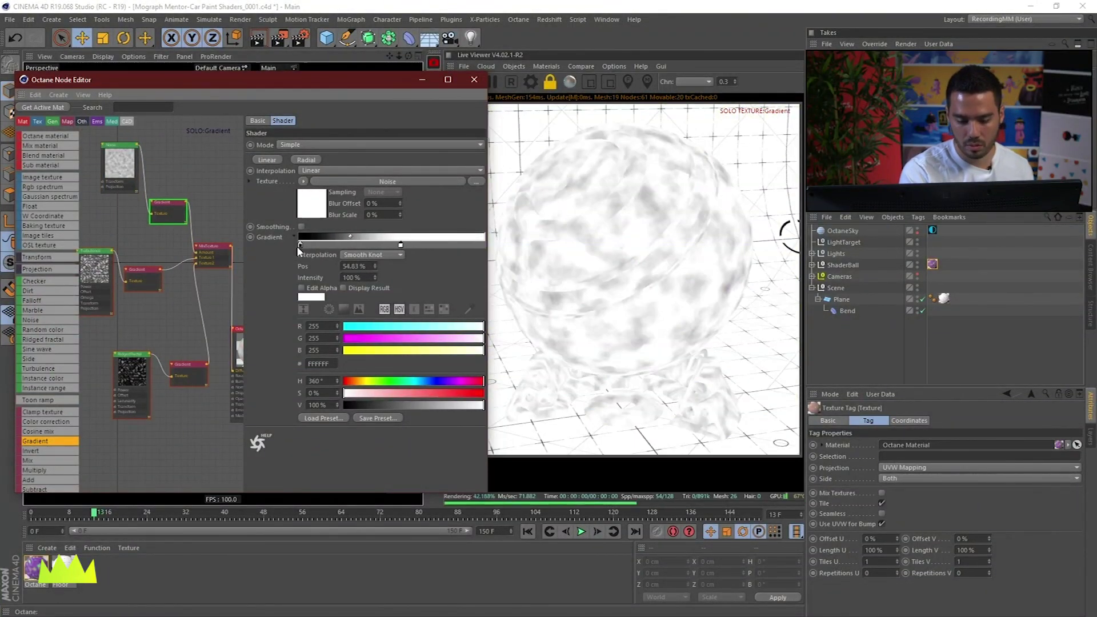
drag(300, 245, 383, 247)
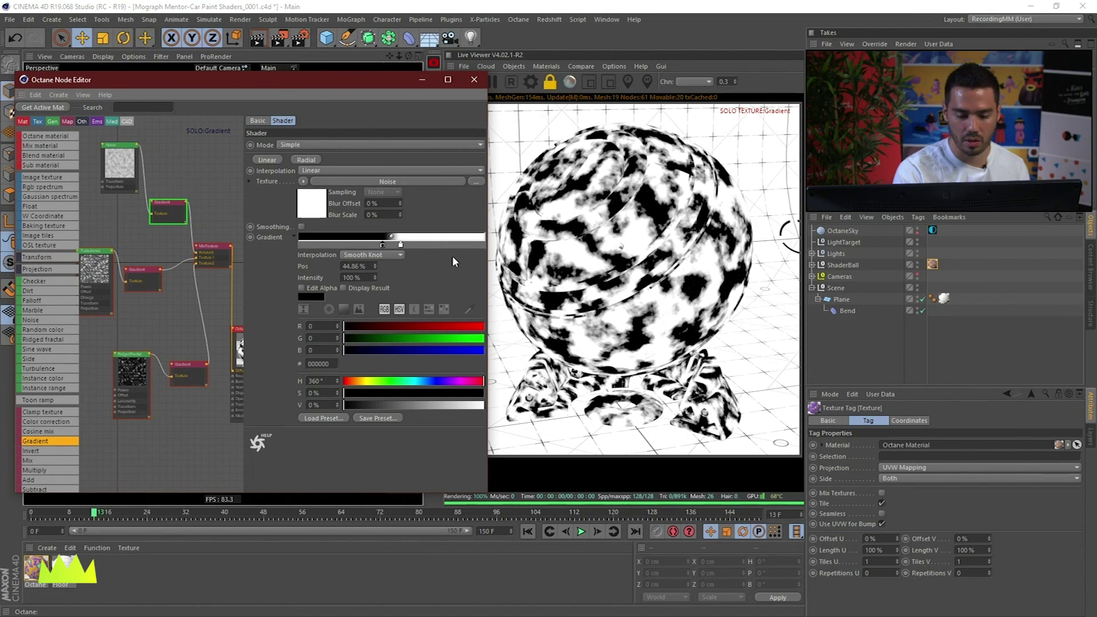
right_click(216, 262)
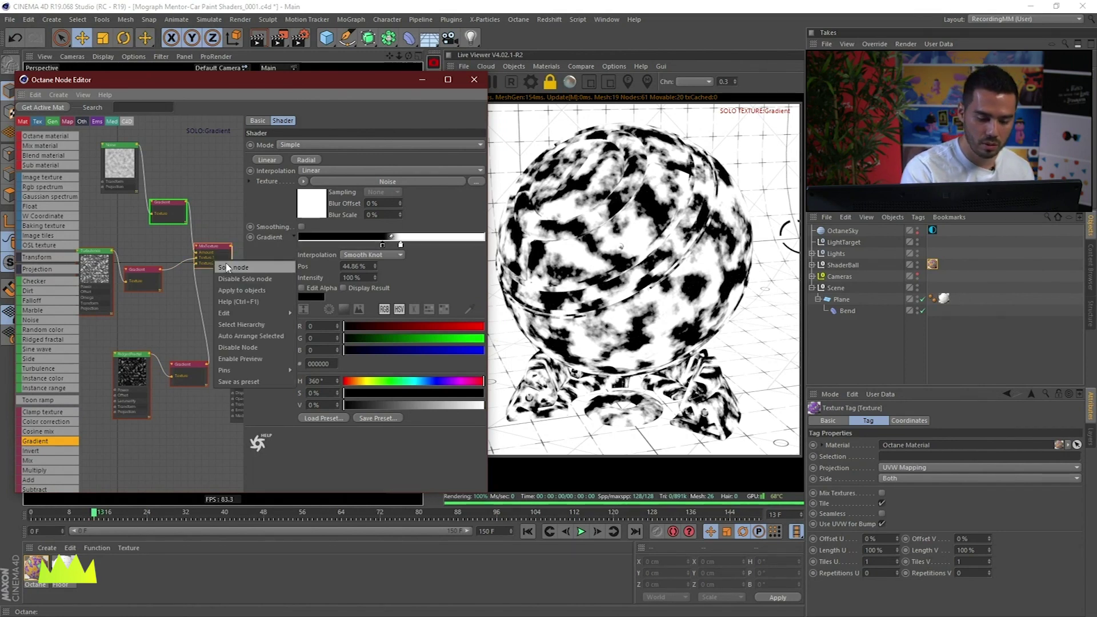
click(236, 268)
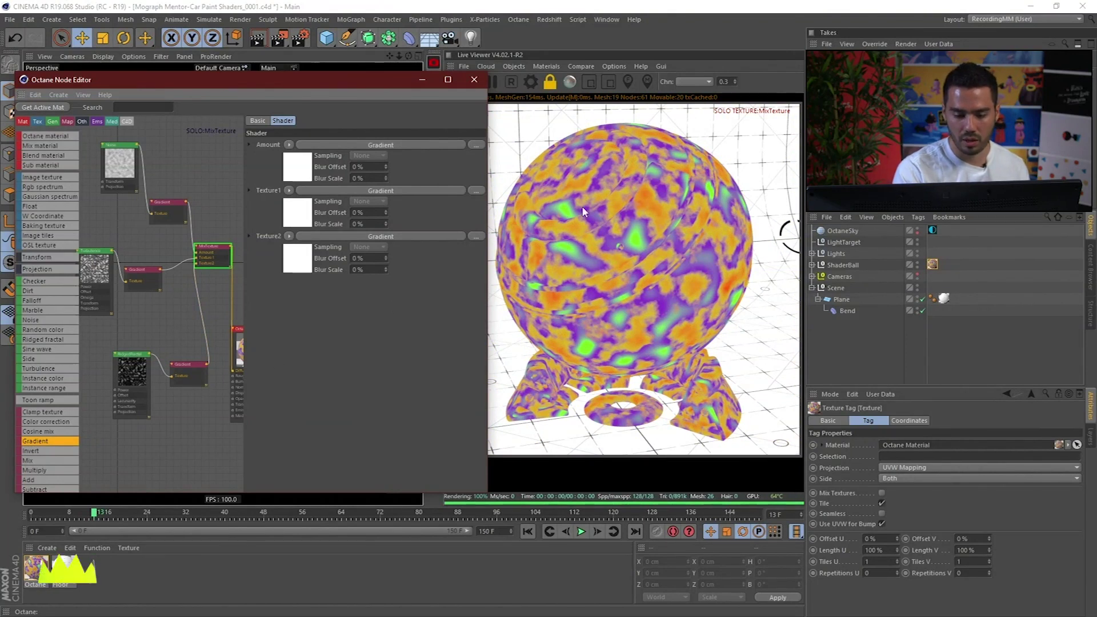
- Pull the Turbulence Gradient's red knot inward and its yellow knot to about 19.3%, and turn off solo mode on the Mix texture
click(143, 274)
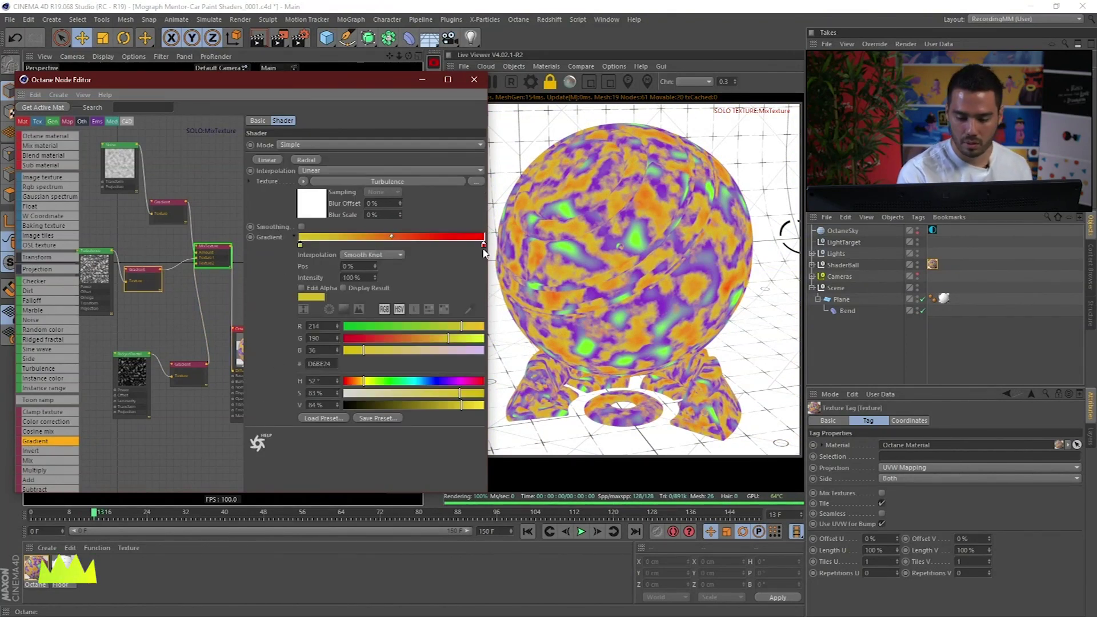
drag(484, 245, 395, 246)
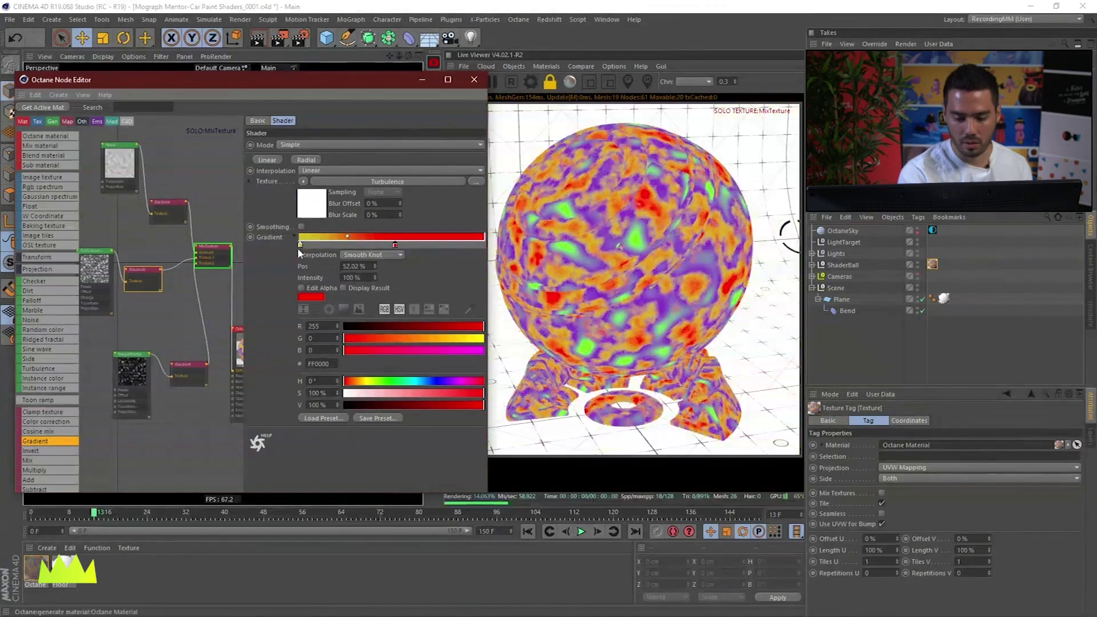
drag(300, 245, 335, 245)
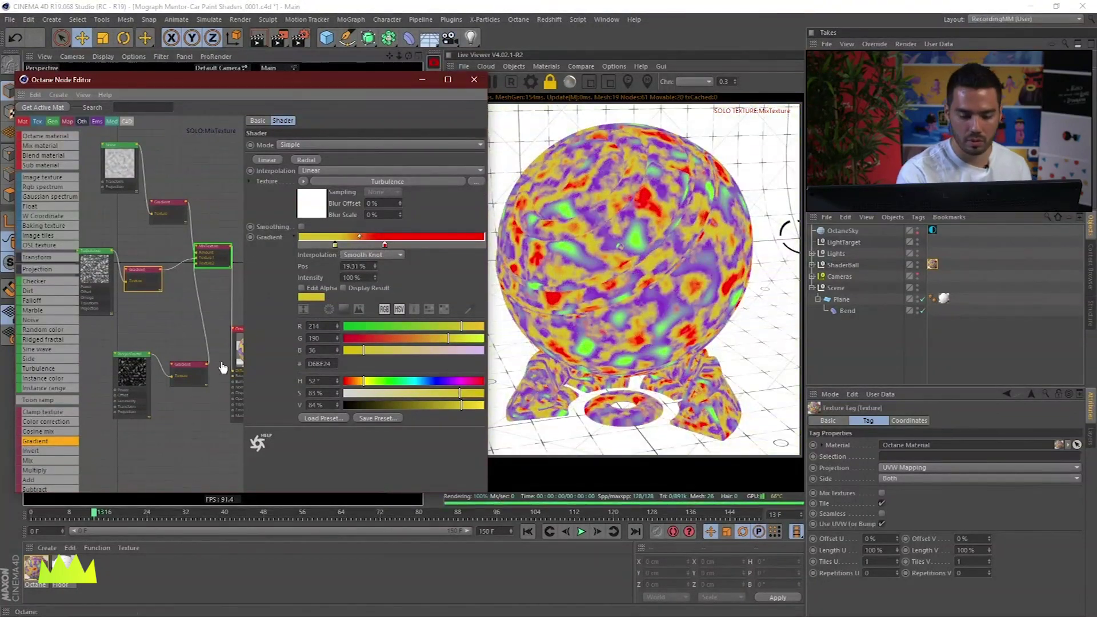
click(217, 249)
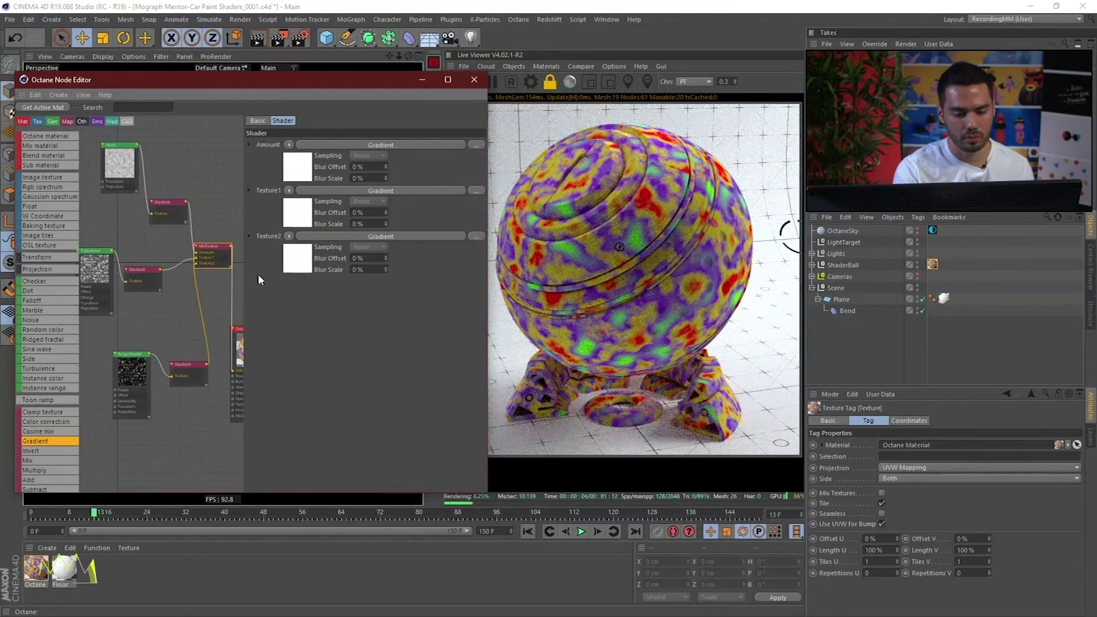
- Widen the node editor and its graph area, and move all texture nodes well away from the material node to clear space
drag(237, 83, 229, 80)
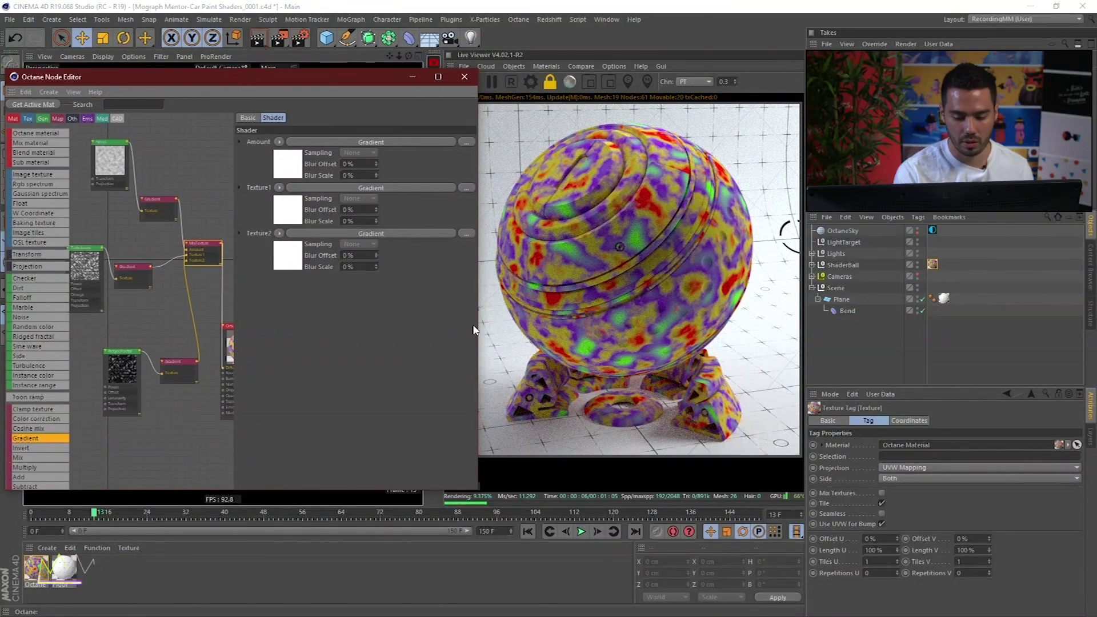
drag(479, 324, 503, 324)
drag(247, 302, 315, 302)
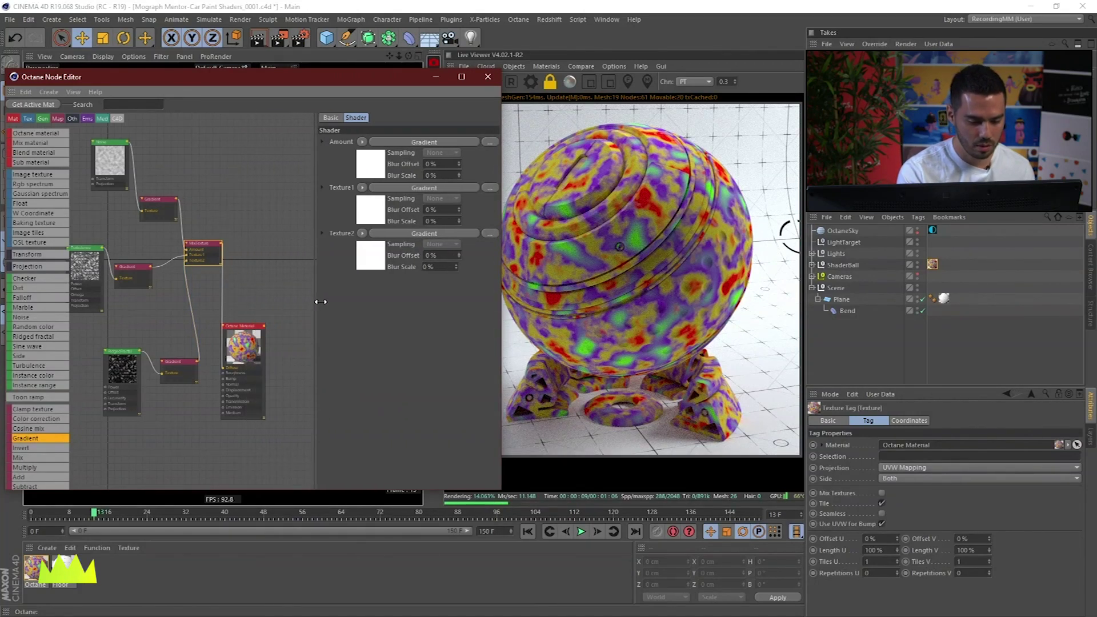
click(134, 339)
middle_drag(134, 339, 204, 320)
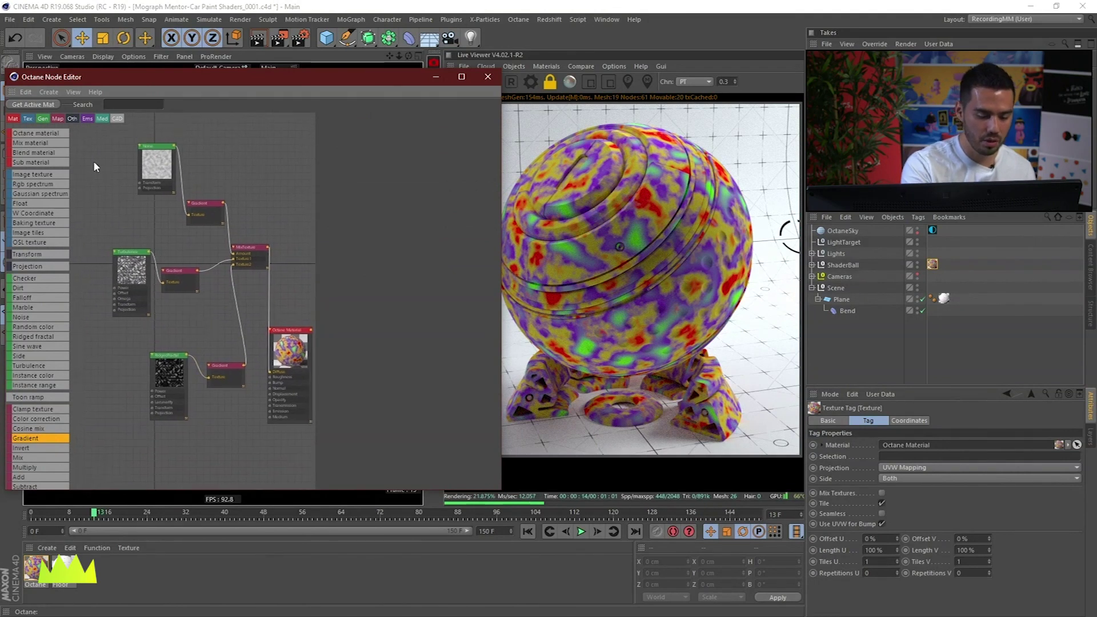
drag(94, 161, 239, 415)
middle_drag(198, 341, 161, 388)
drag(211, 306, 123, 353)
middle_drag(145, 383, 234, 327)
drag(232, 297, 139, 362)
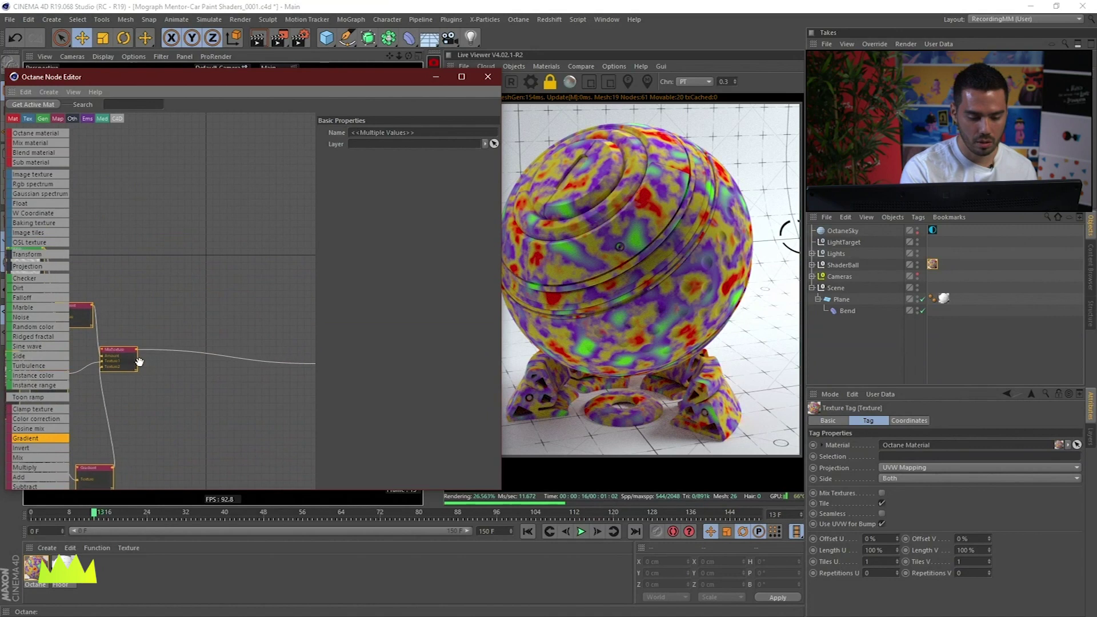
middle_drag(248, 393, 199, 365)
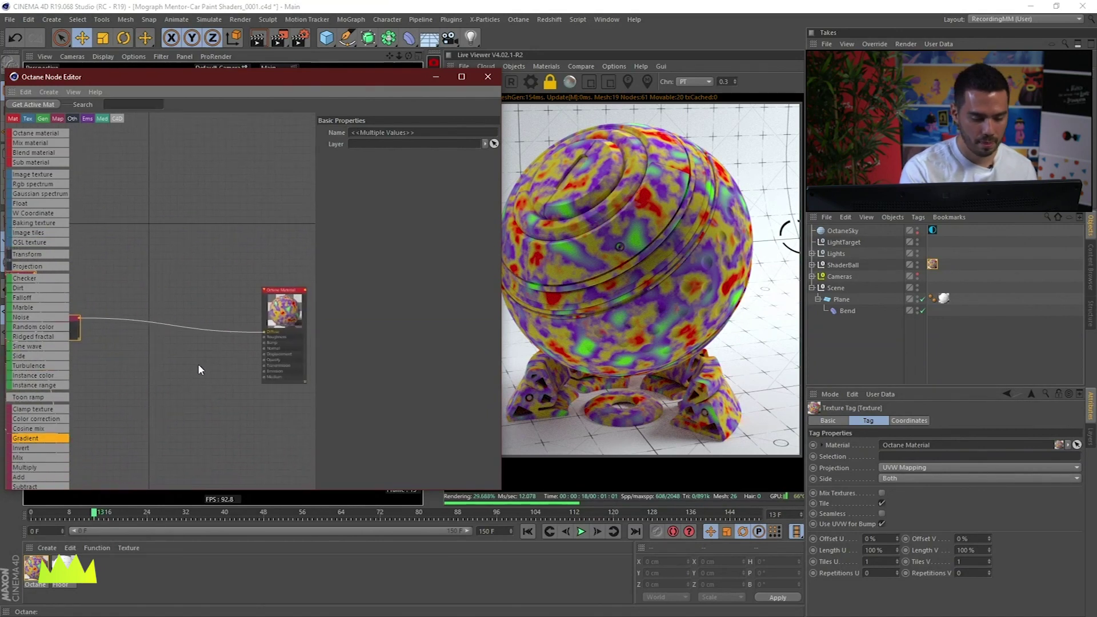
- Add a Falloff map node in the cleared space beside the material node
click(159, 370)
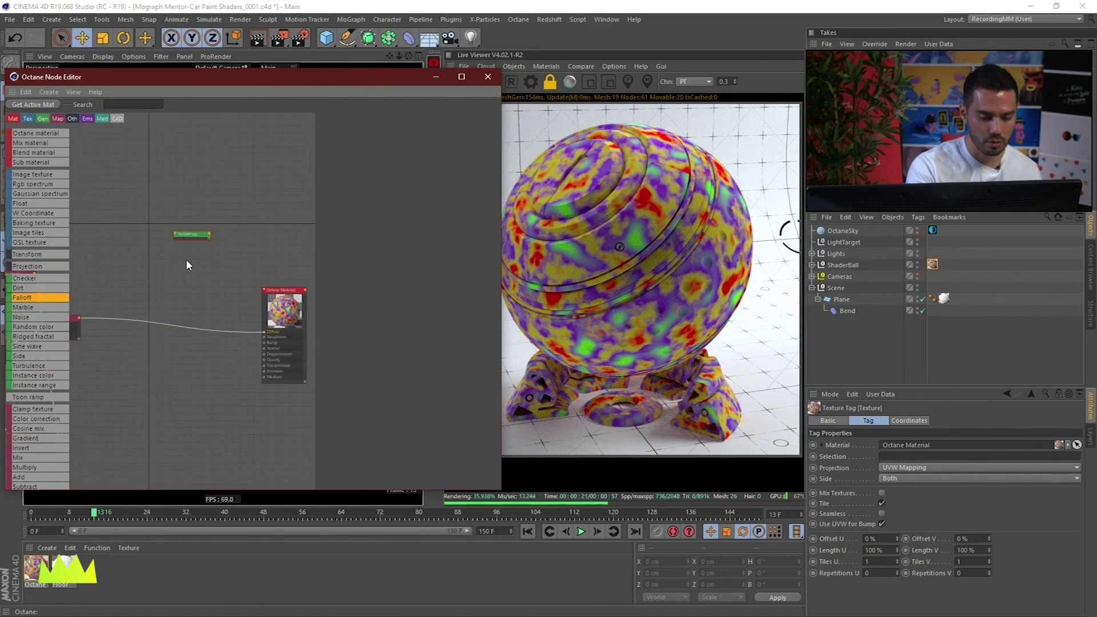
drag(193, 235, 184, 234)
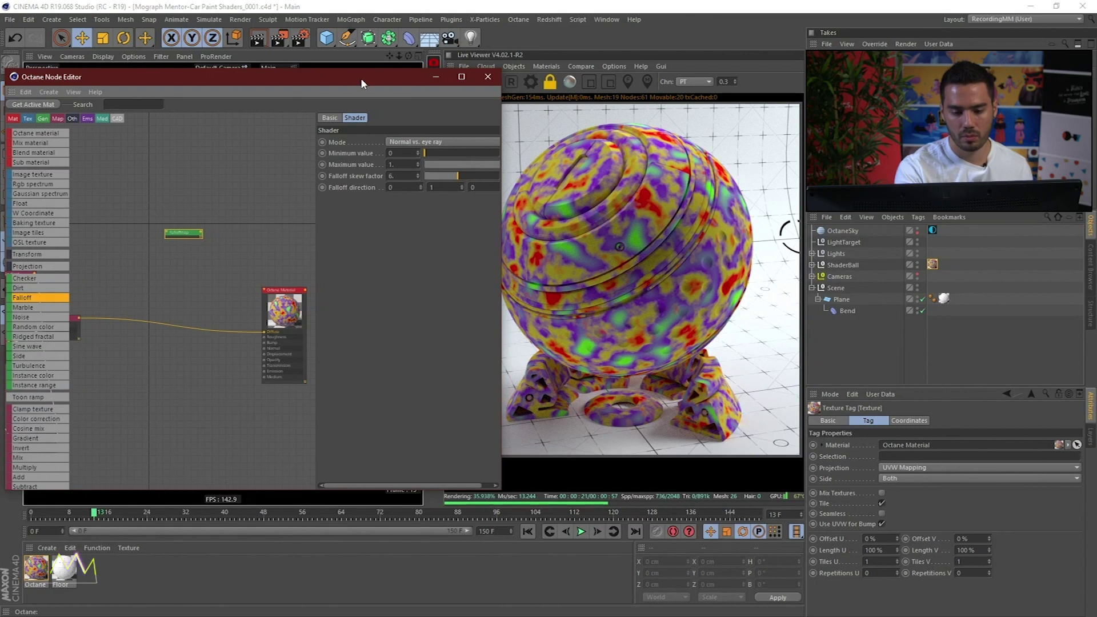
drag(361, 78, 359, 84)
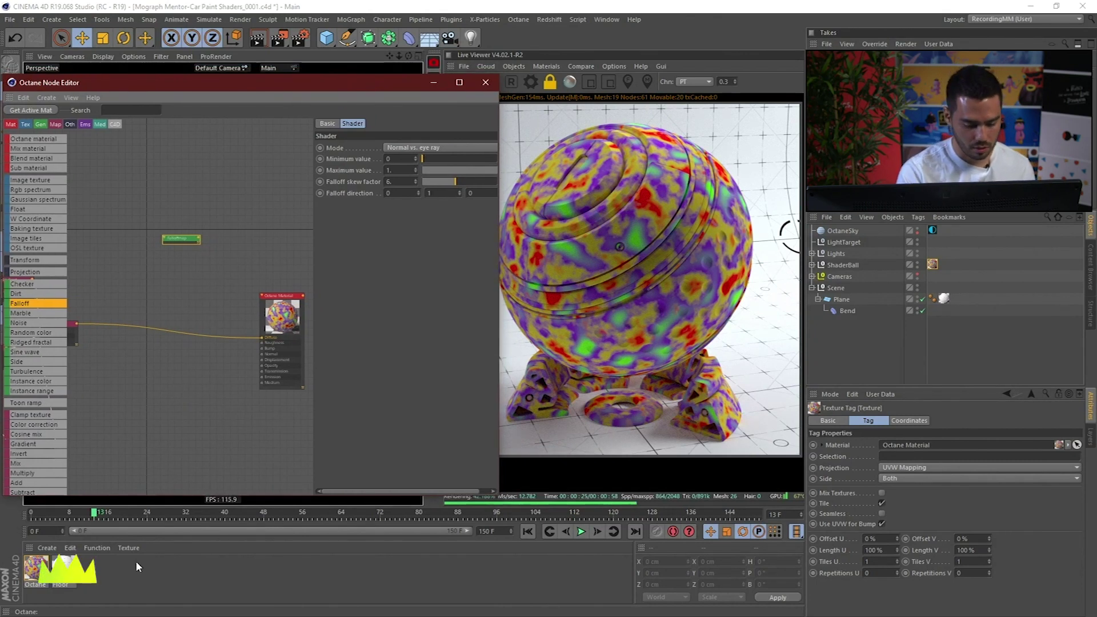
- Create a new standard Cinema 4D material and open it in the Material Editor
click(108, 571)
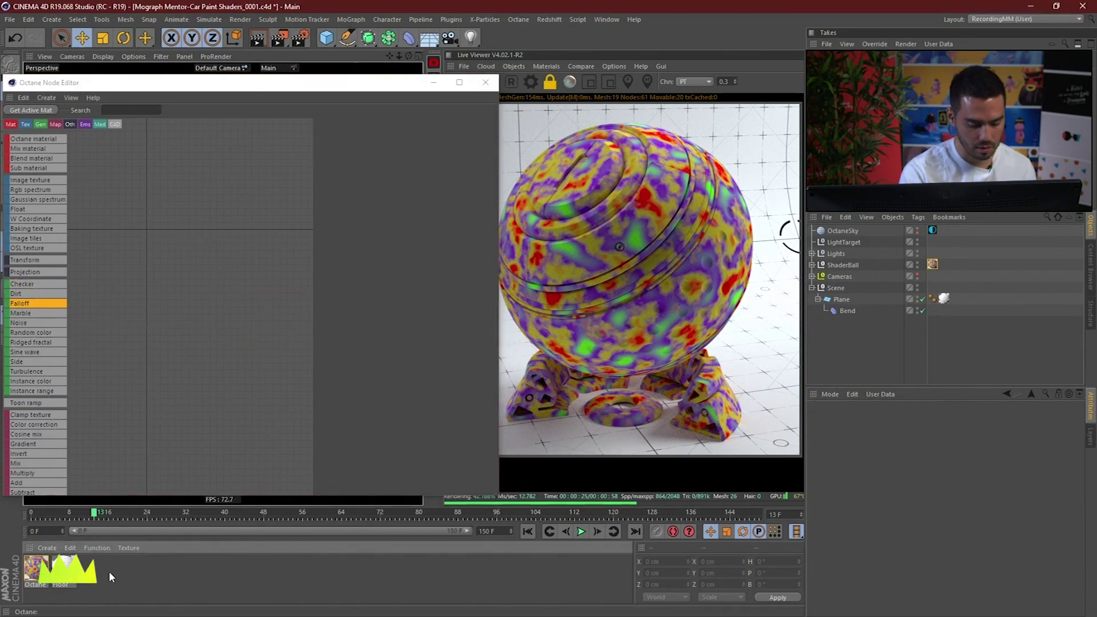
double_click(111, 571)
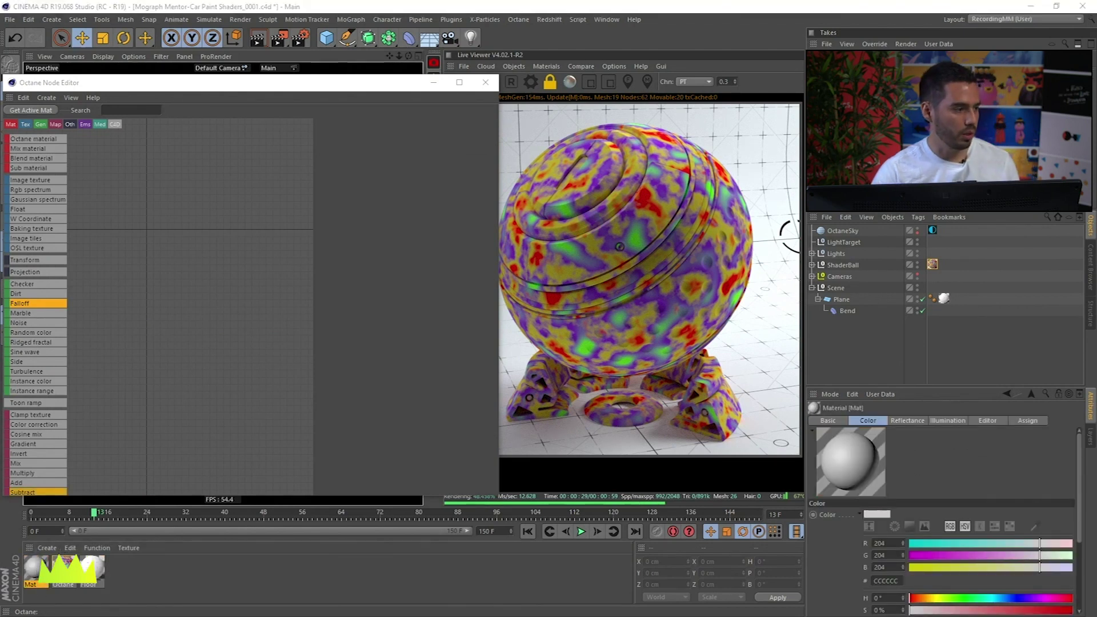
double_click(36, 567)
drag(200, 190, 255, 157)
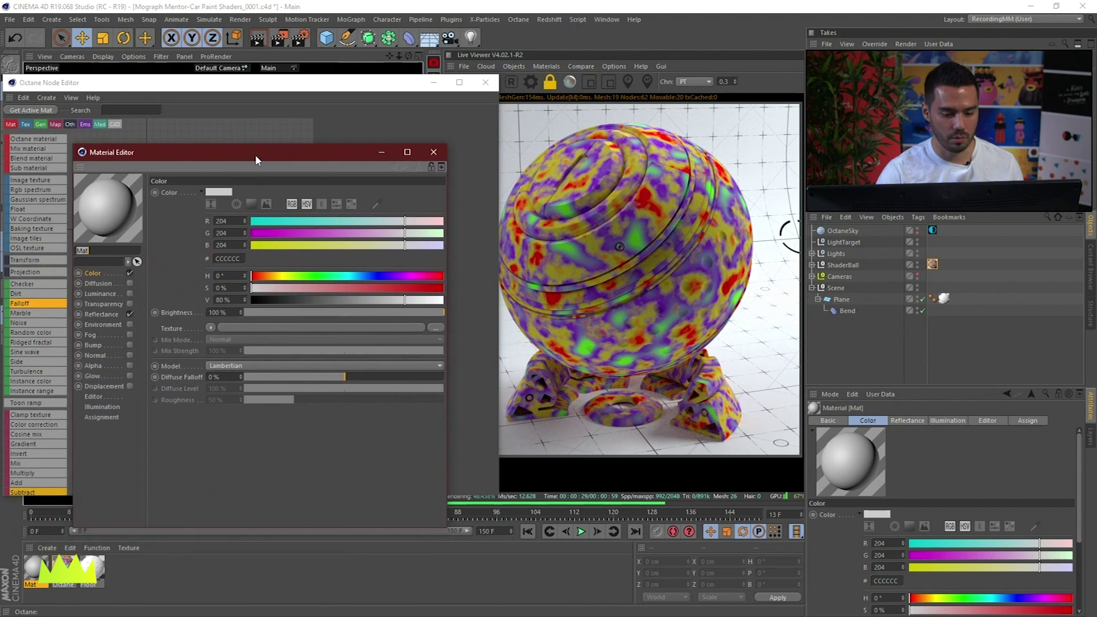
- Browse the shaders available for the new material's Color texture without picking one, and close the Material Editor
click(209, 327)
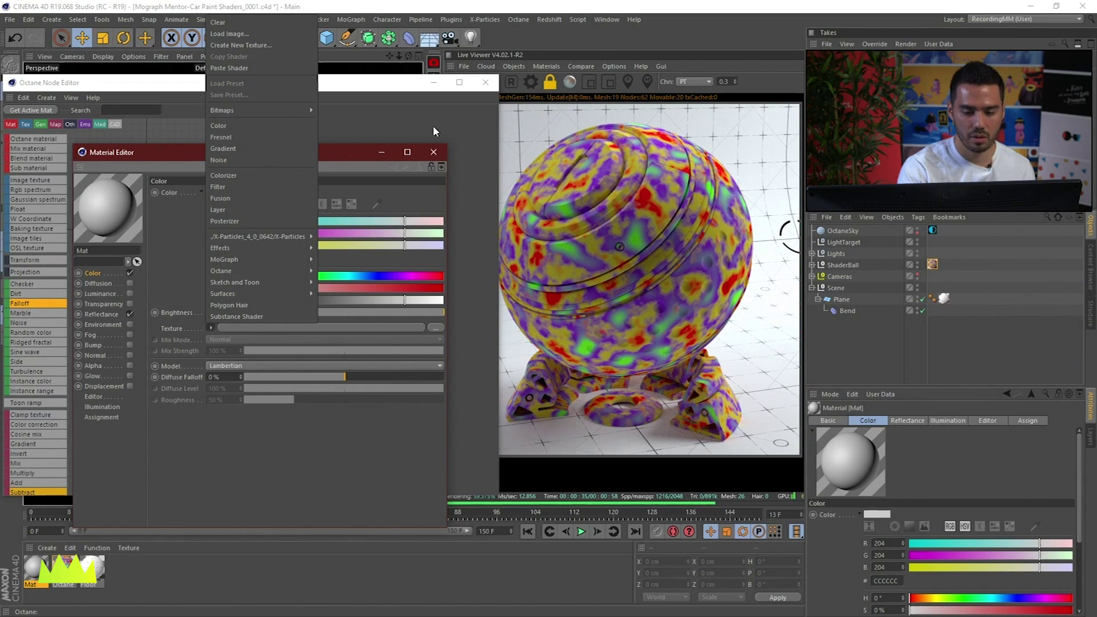
click(435, 152)
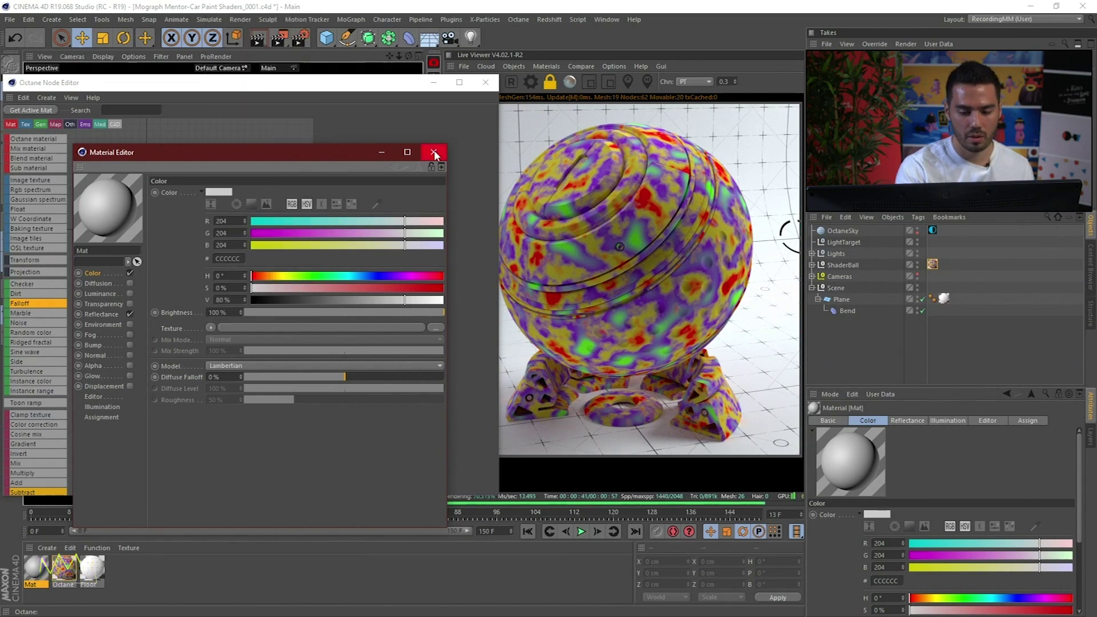
click(435, 152)
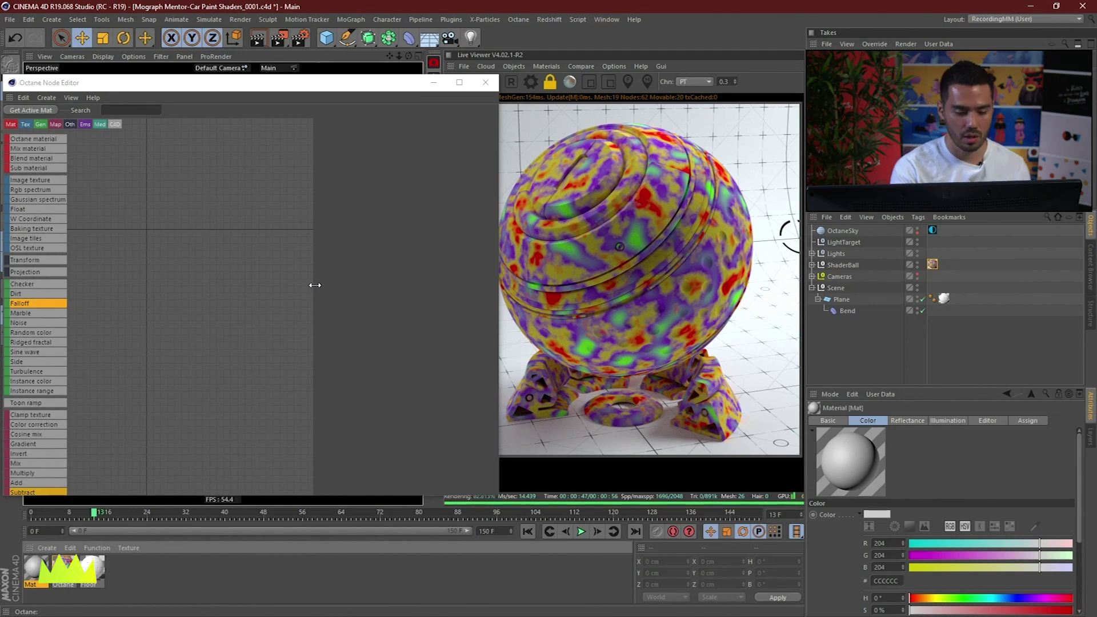
- Bring the Octane material's node graph back and show the area around its Falloff map
click(249, 336)
scroll(251, 339, down, 4)
middle_drag(246, 344, 269, 392)
click(64, 567)
click(167, 378)
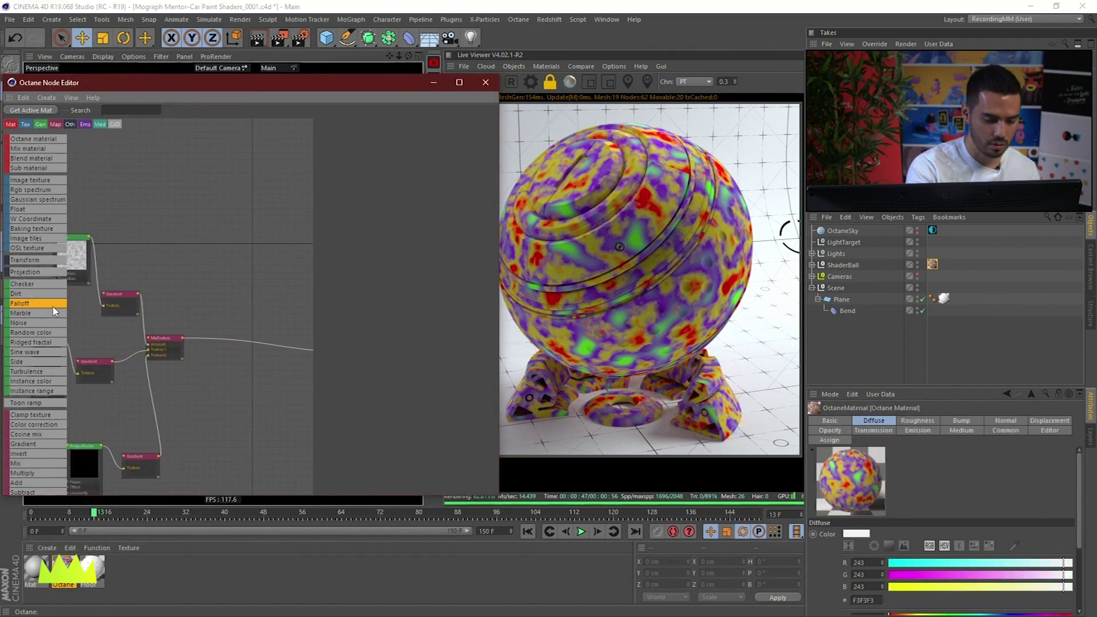
drag(211, 243, 212, 246)
middle_drag(235, 310, 137, 296)
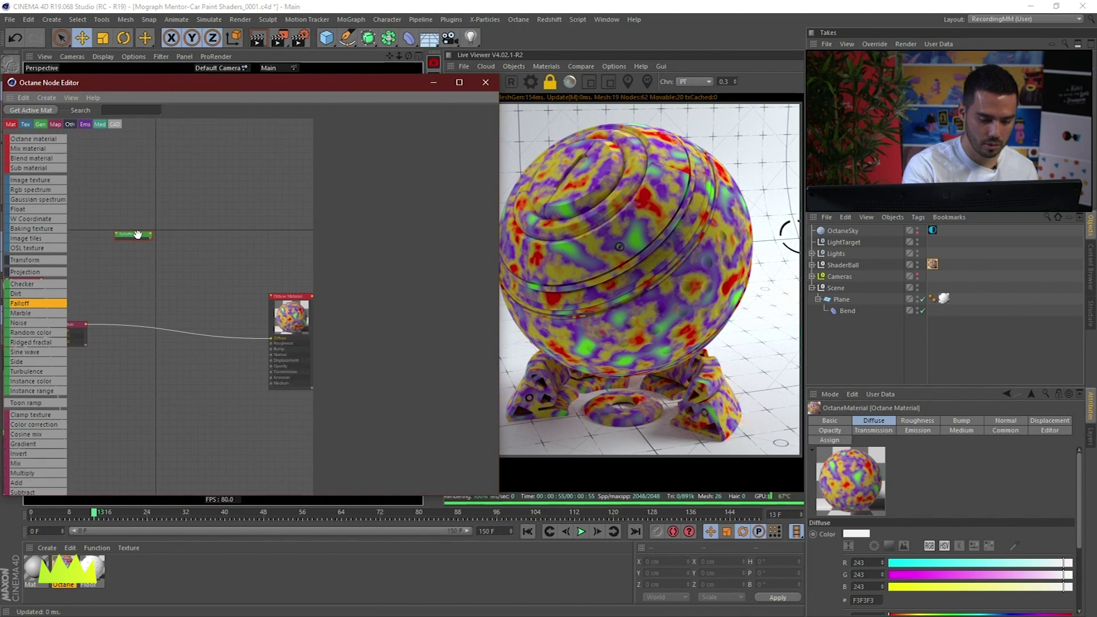
- Connect the Falloff map to the Octane material's Diffuse channel in place of the Mix texture, and set it close to that input
drag(138, 235, 163, 292)
scroll(244, 362, up, 3)
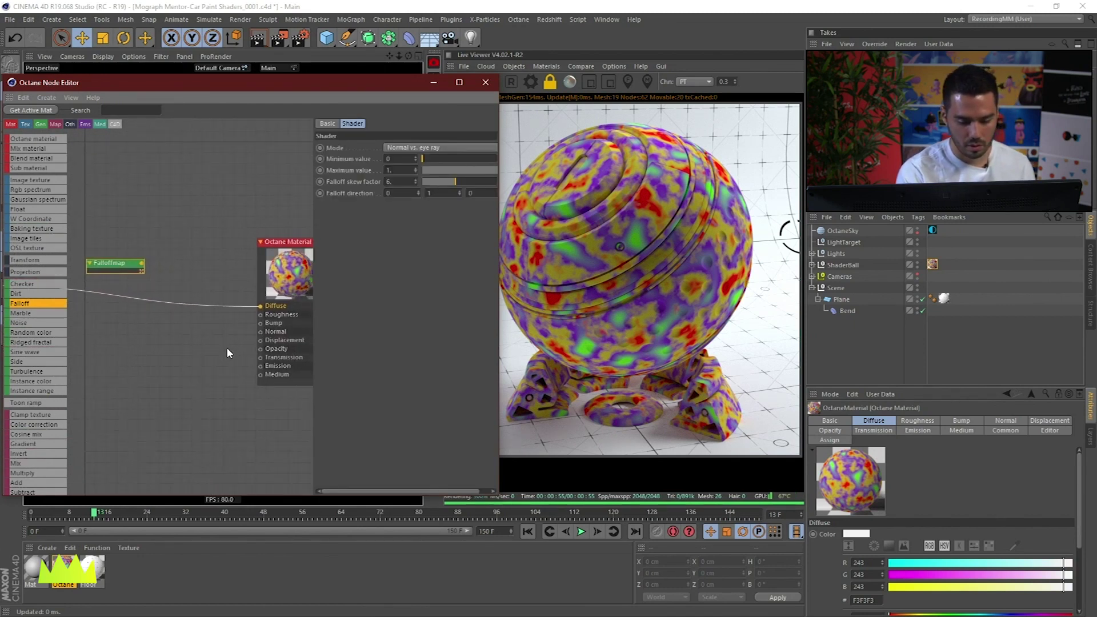
scroll(229, 349, up, 1)
middle_drag(236, 352, 224, 350)
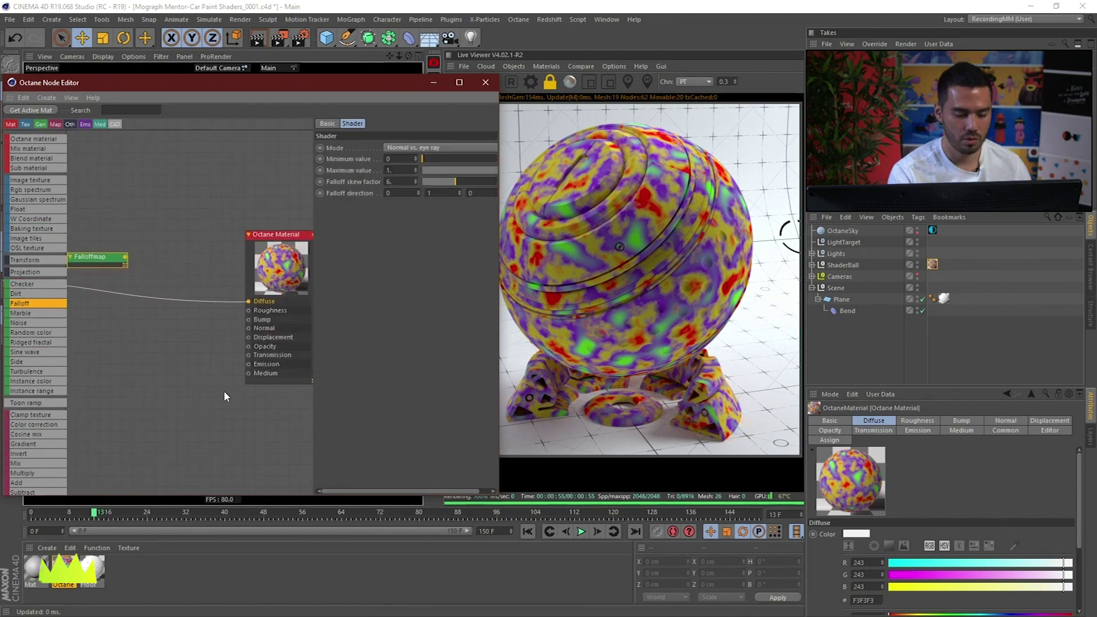
drag(124, 257, 248, 301)
drag(99, 259, 167, 302)
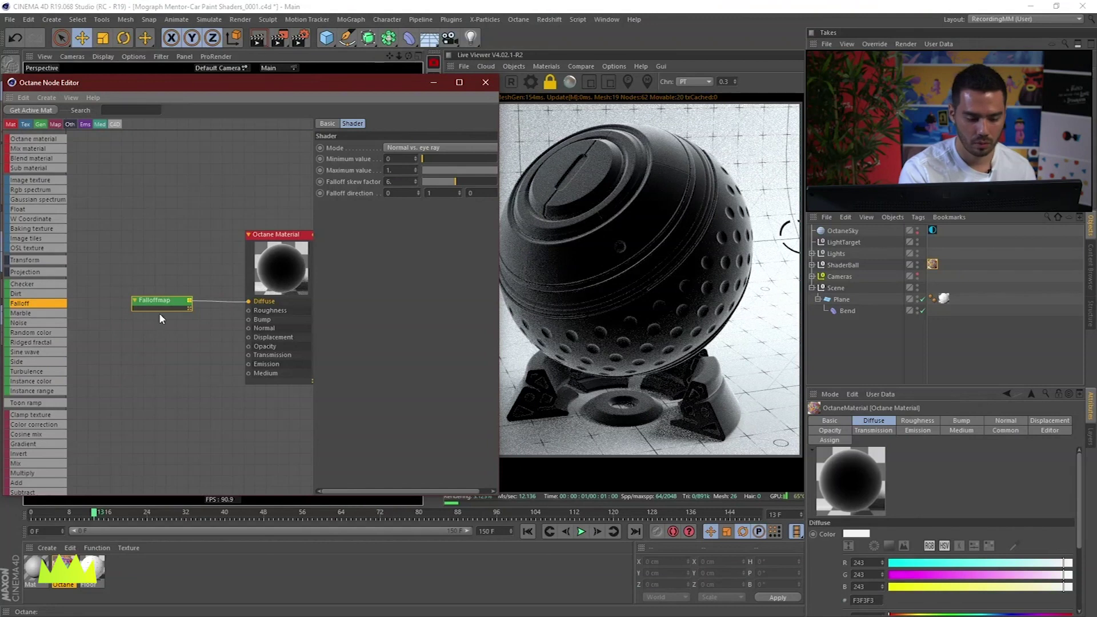
- Solo the Falloff map, narrow the node editor to uncover the render, and enlarge the parameter area
right_click(163, 307)
click(176, 315)
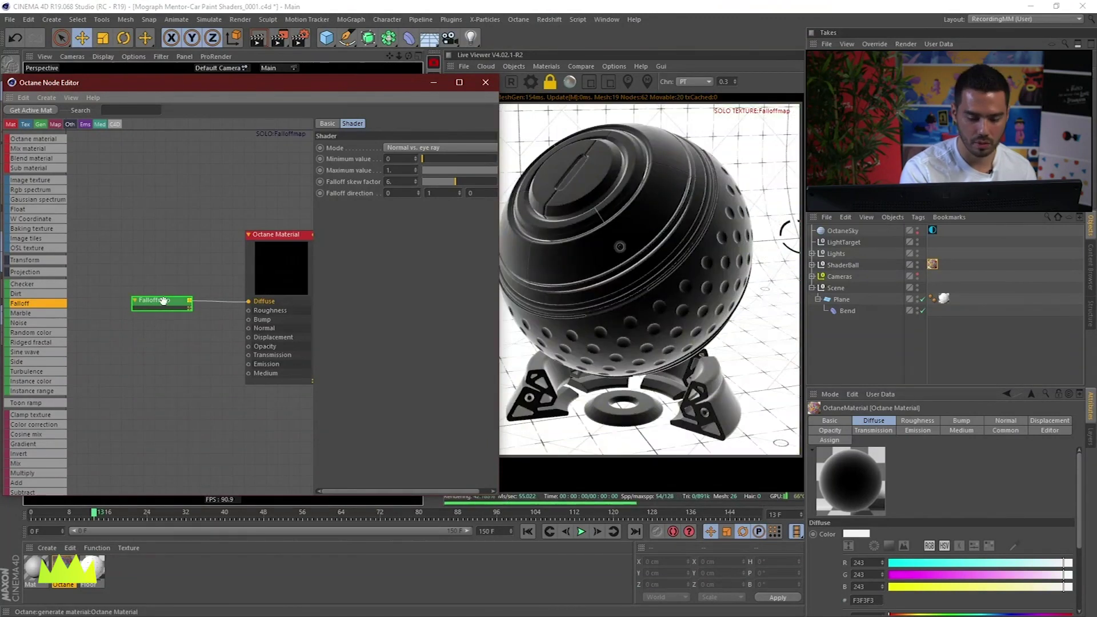
drag(163, 301, 156, 302)
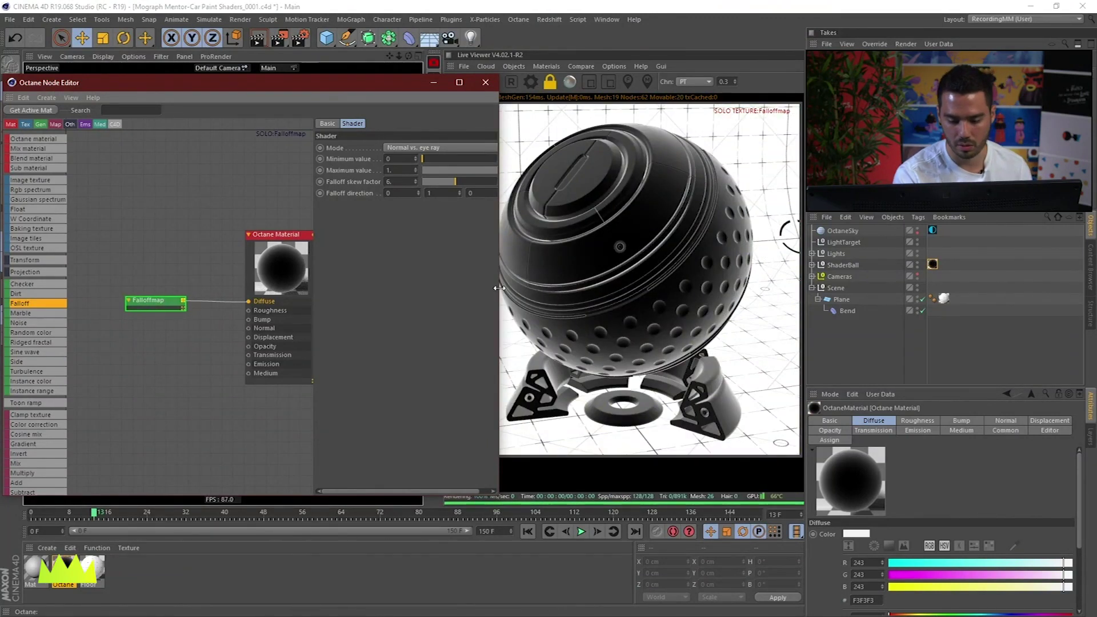
drag(499, 288, 443, 309)
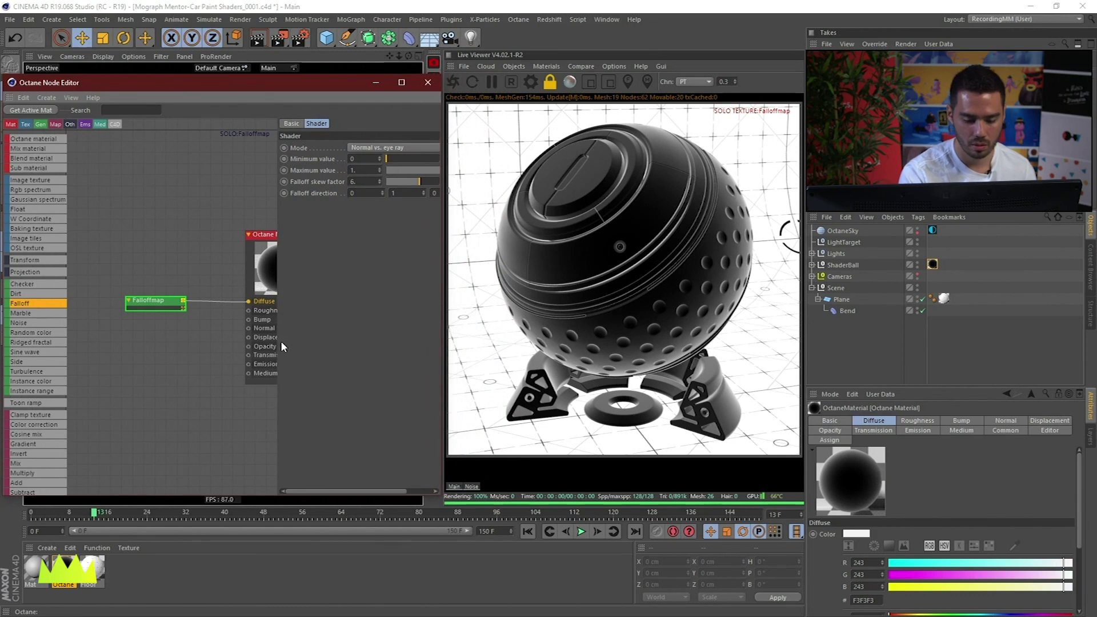
drag(278, 342, 187, 343)
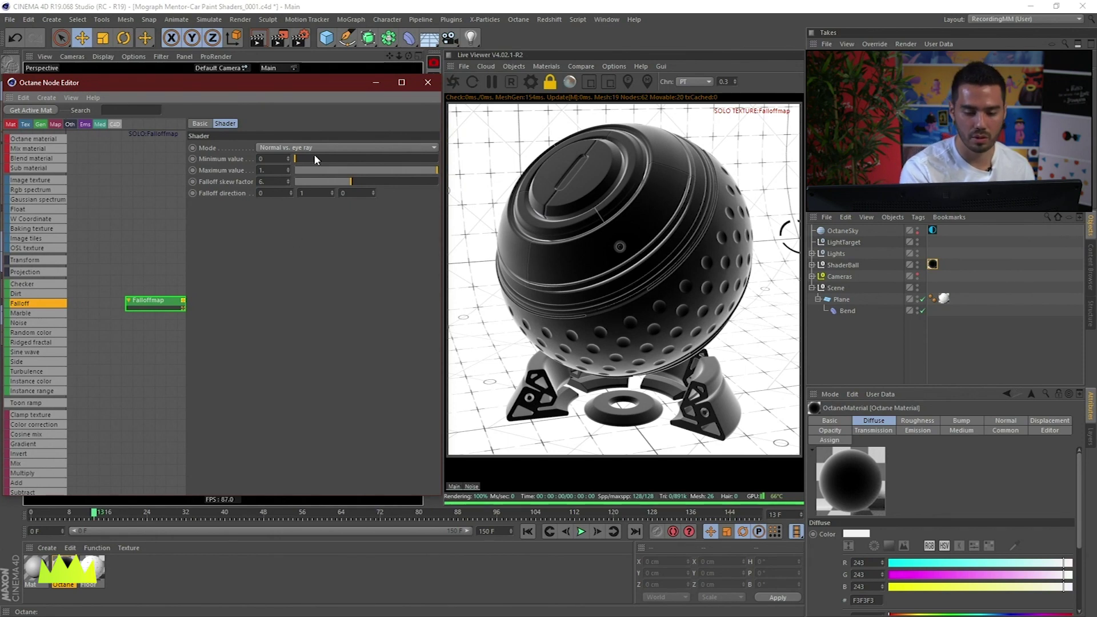
- Set the Falloff map's Maximum value to about 0.863, leaving its Minimum value at 0
drag(302, 162, 276, 167)
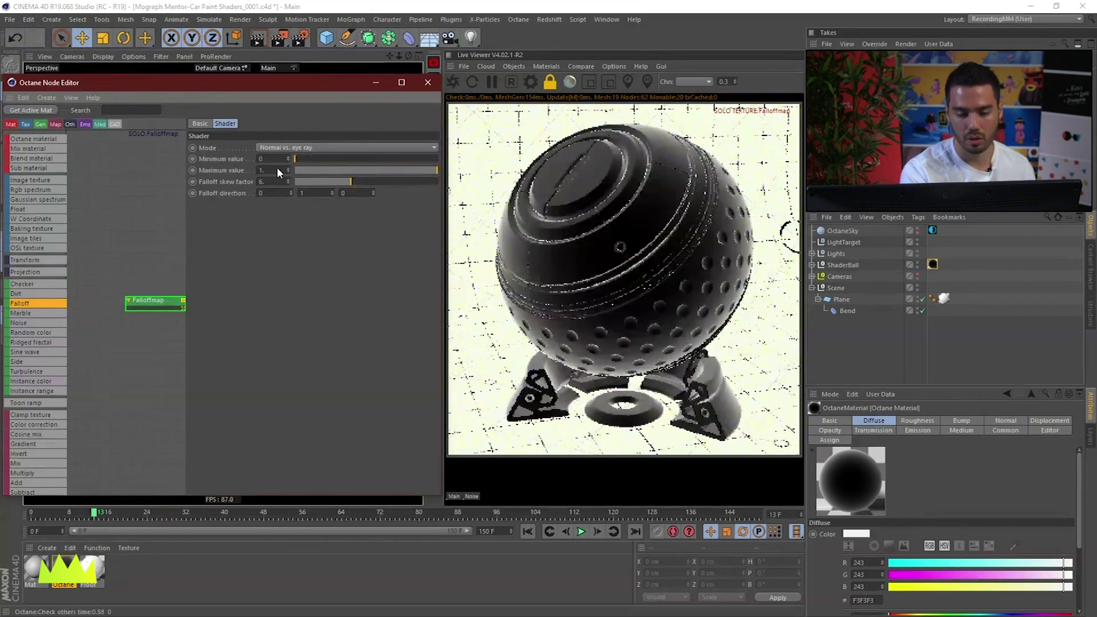
mouse_move(433, 170)
mouse_down()
mouse_move(316, 177)
mouse_move(418, 169)
mouse_up()
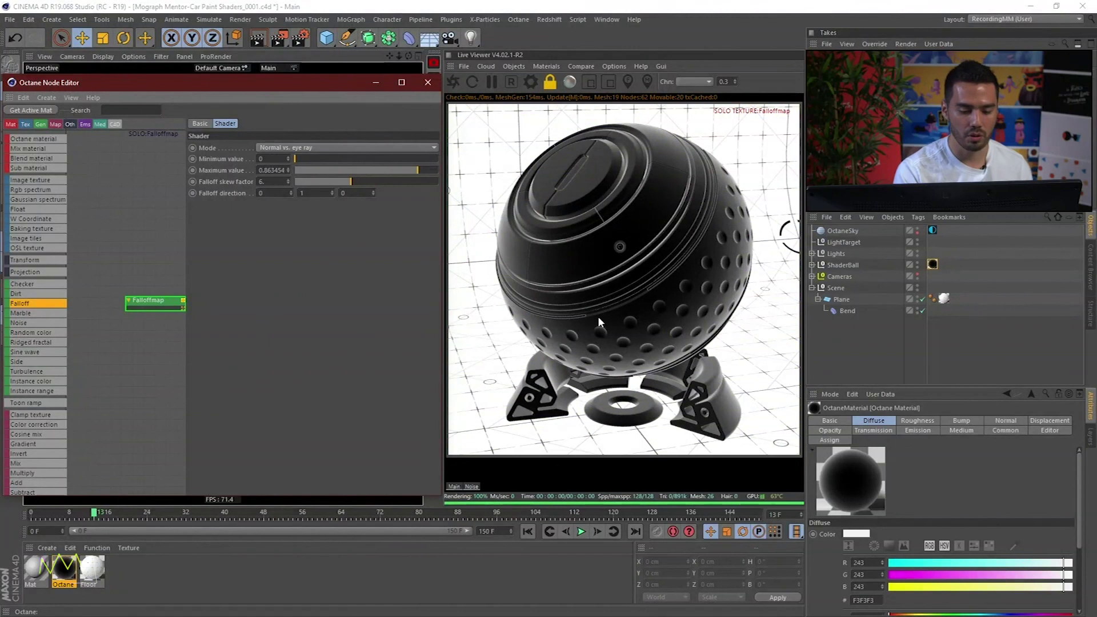
- Insert an Invert node between the Falloff map and the material's Diffuse channel
middle_drag(141, 353, 94, 344)
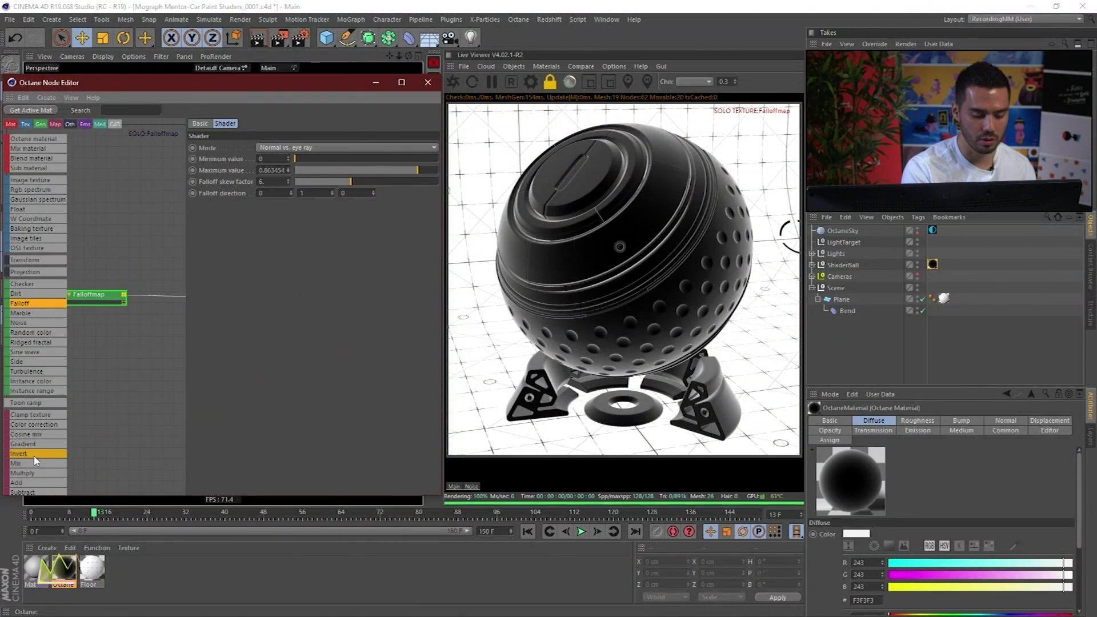
drag(32, 455, 163, 295)
middle_drag(163, 318, 151, 320)
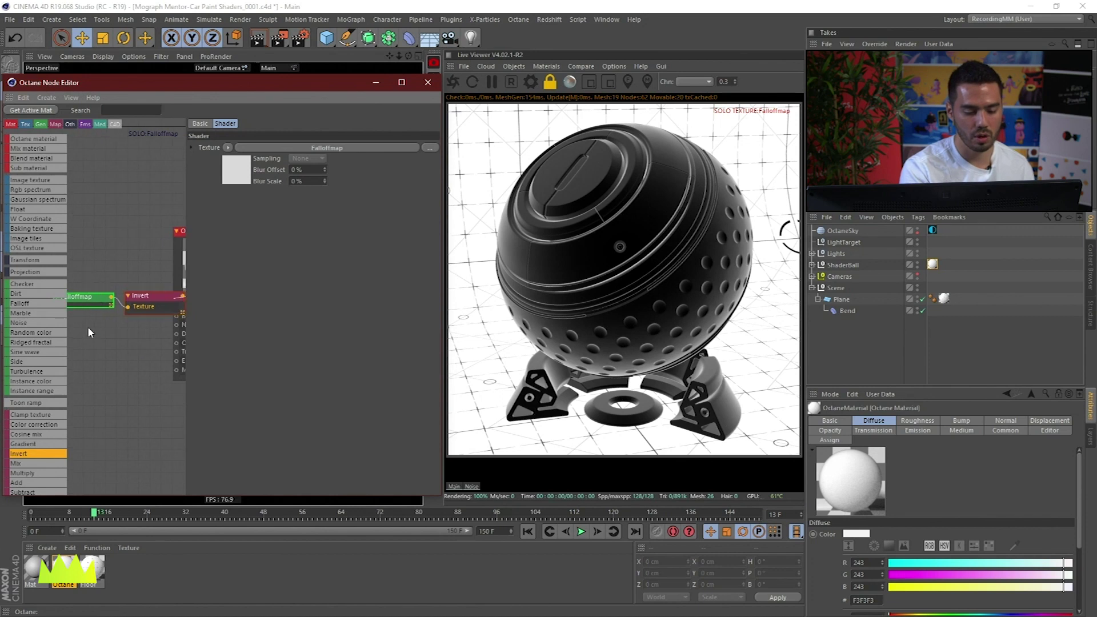
- Widen the node editor and space the material node away from the Falloff map and Invert nodes
click(88, 298)
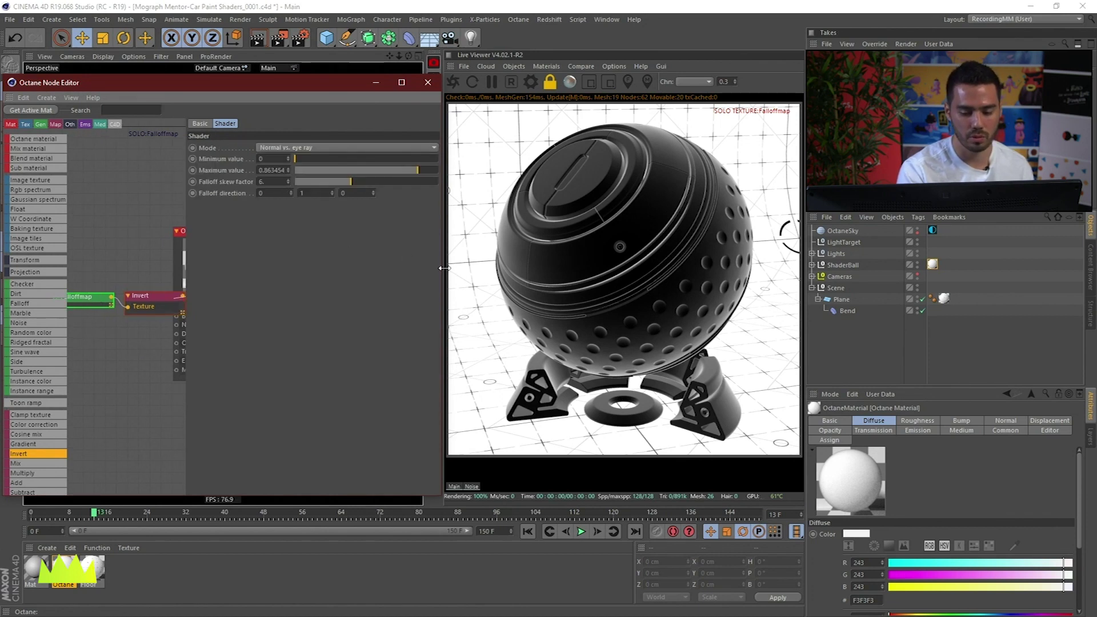
drag(444, 268, 504, 274)
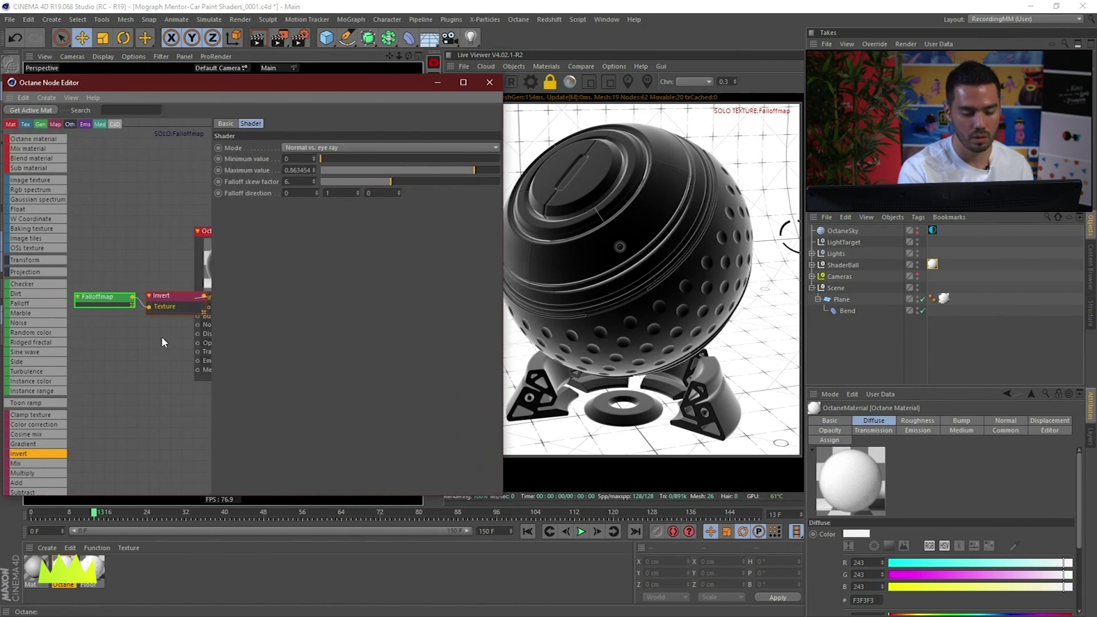
middle_drag(163, 342, 234, 330)
middle_drag(161, 336, 106, 348)
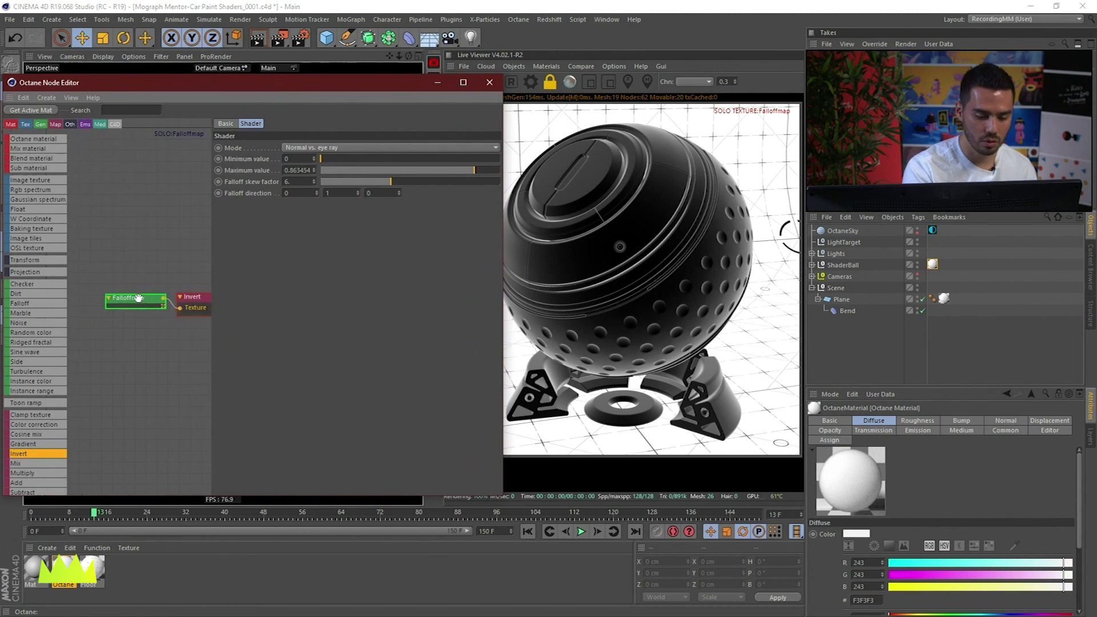
shift+click(192, 312)
drag(197, 309, 149, 301)
click(152, 363)
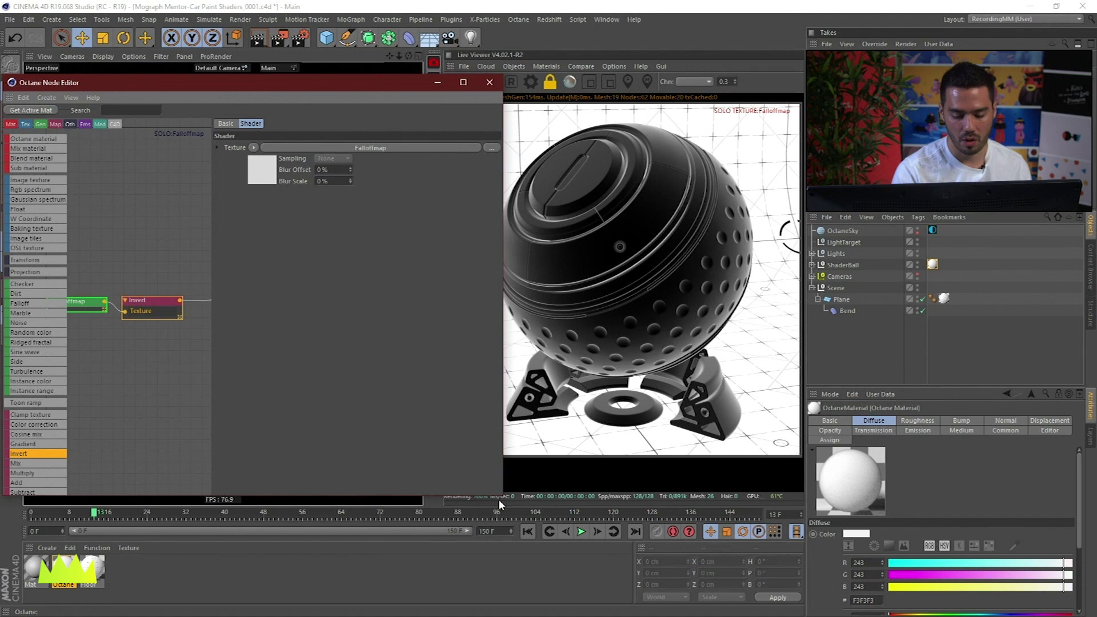
middle_drag(129, 347, 130, 359)
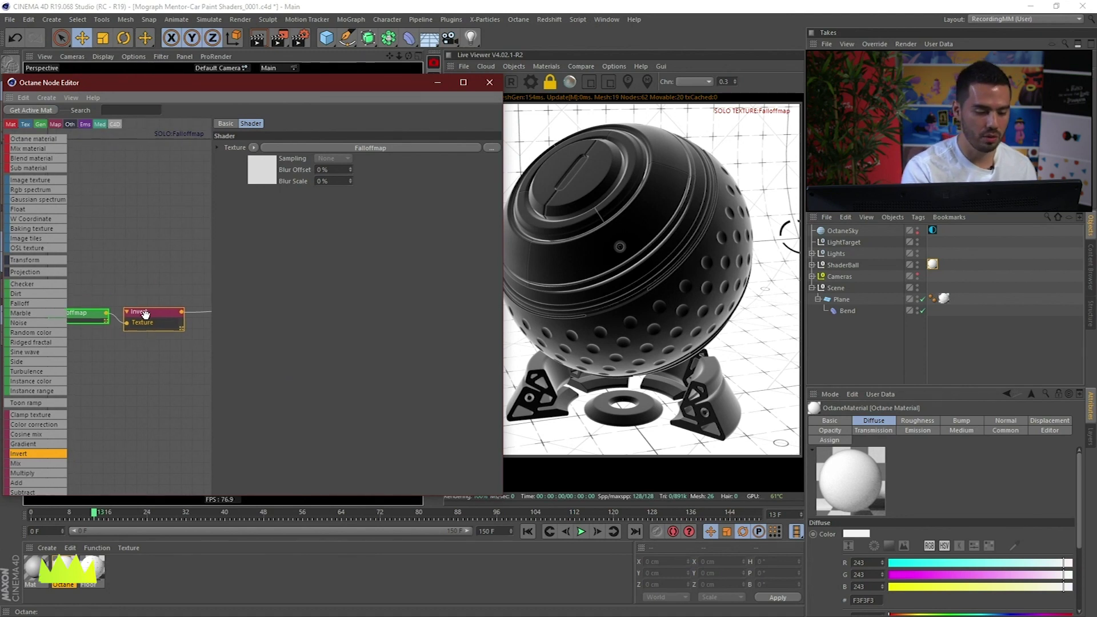
- Add a Mix texture above the Invert node and feed its Texture1 with a saturated red RGB Spectrum
click(130, 295)
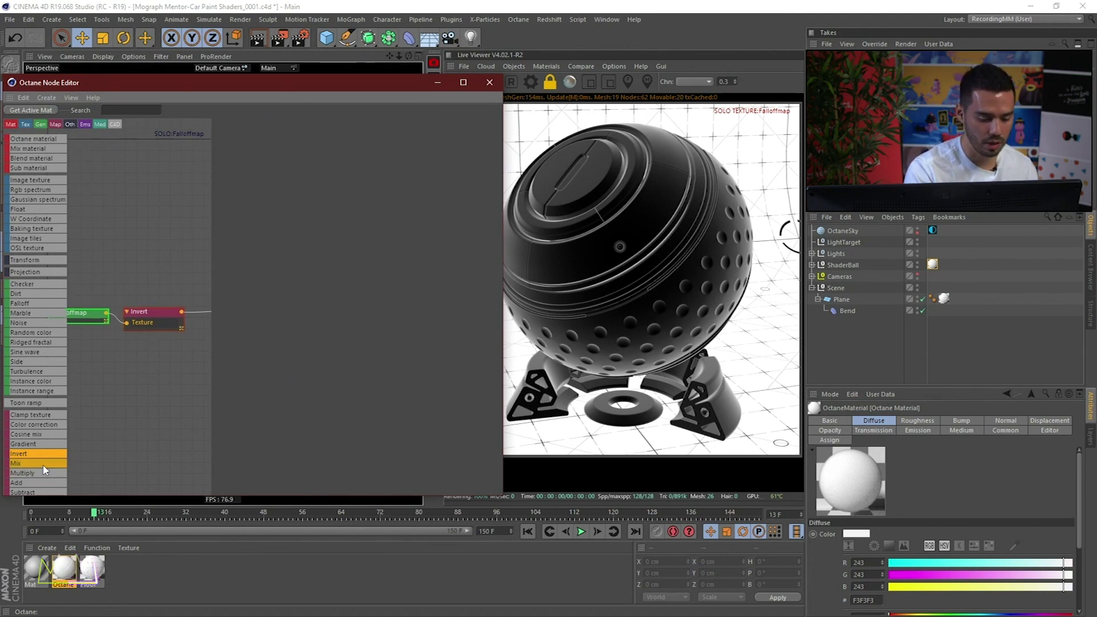
drag(44, 465, 167, 230)
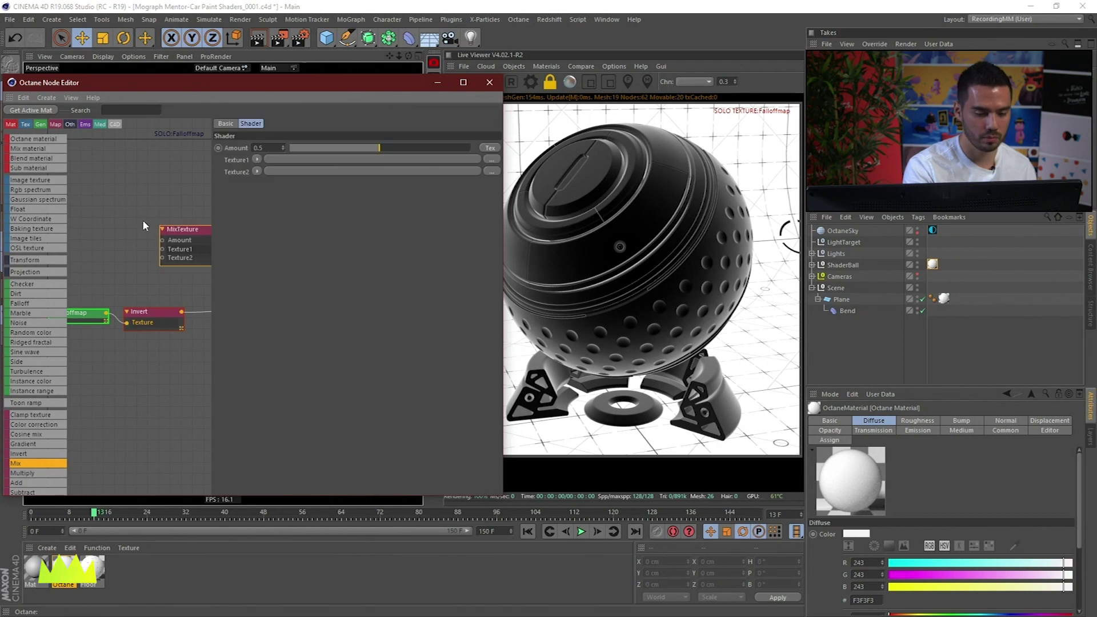
drag(60, 193, 125, 239)
drag(318, 246, 495, 245)
- Colour the RGB Spectrum feeding Texture2 bright green, with hue 101° and saturation 90%
click(113, 267)
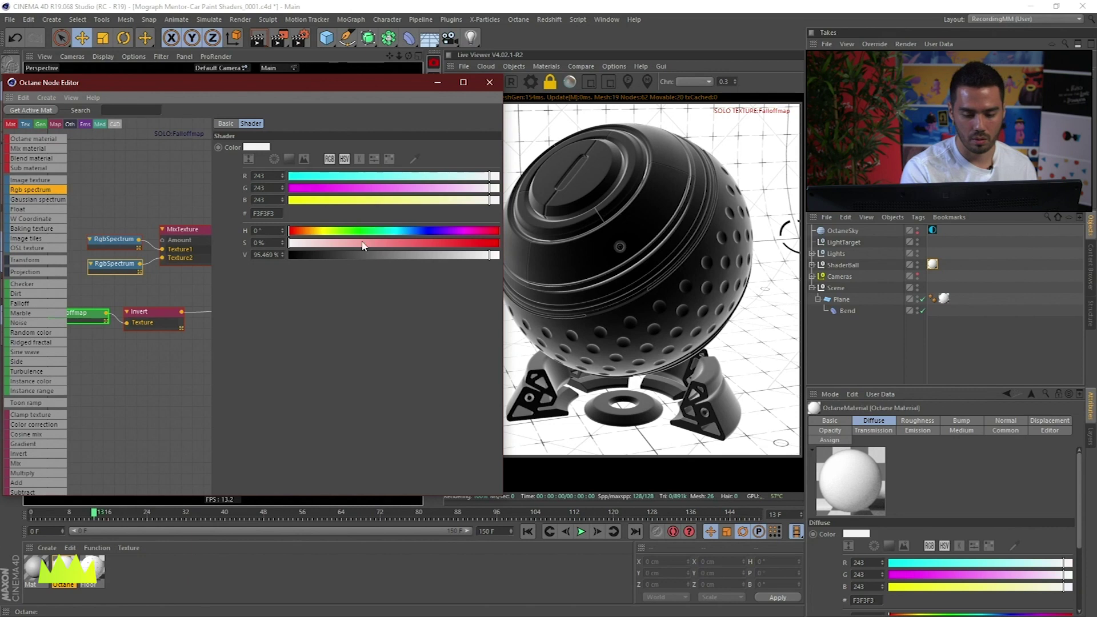
click(348, 232)
drag(354, 245, 482, 251)
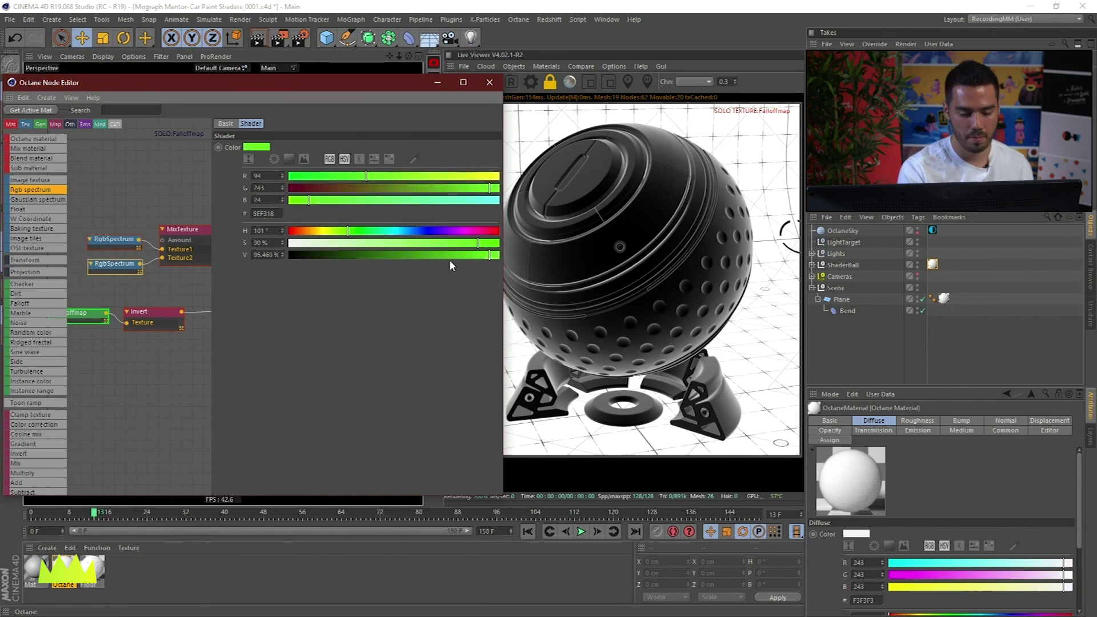
- Drive the Mix texture's Amount with the Falloff map and connect the Mix texture to the material's Diffuse channel
middle_drag(114, 312, 132, 341)
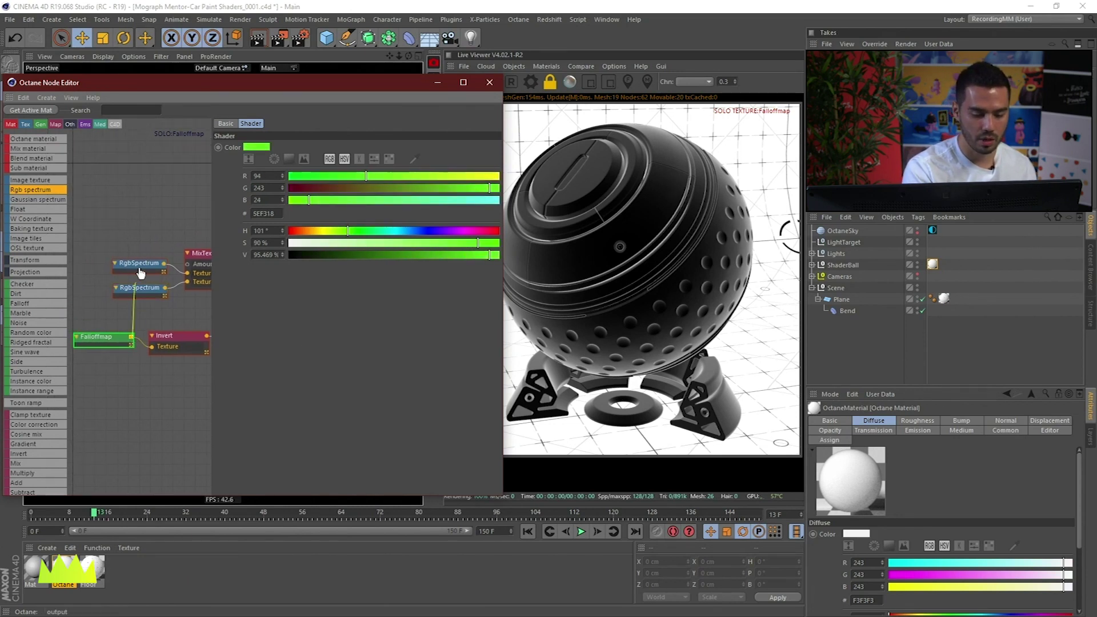
drag(141, 273, 187, 265)
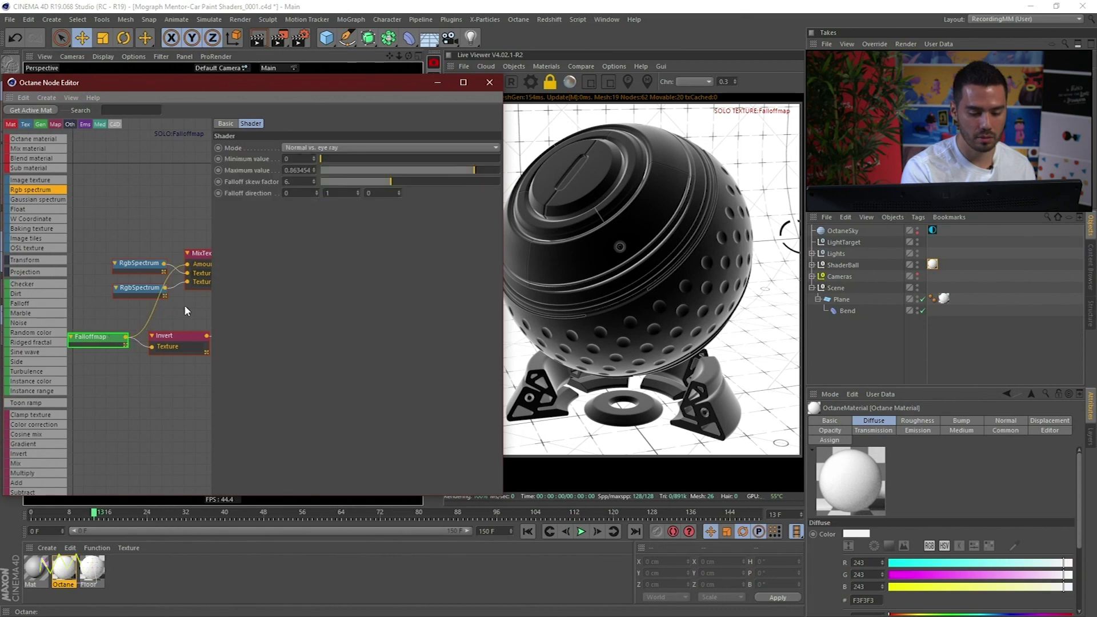
middle_drag(184, 311, 125, 310)
drag(183, 258, 195, 340)
- Solo the Mix texture and shift the node editor aside to uncover the whole shader ball render
right_click(168, 273)
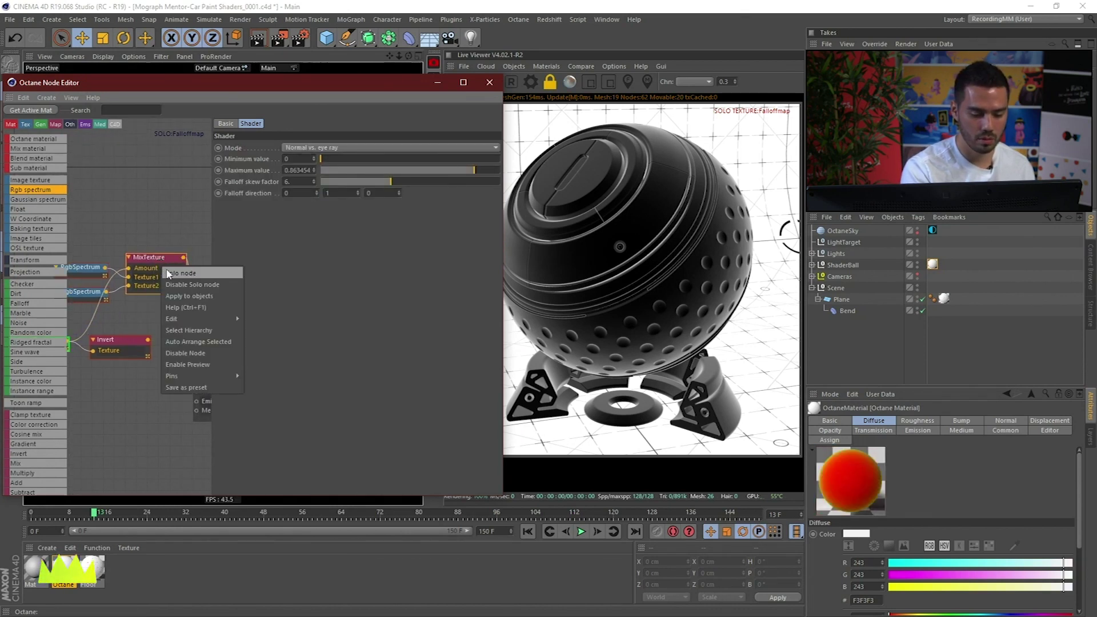
click(182, 274)
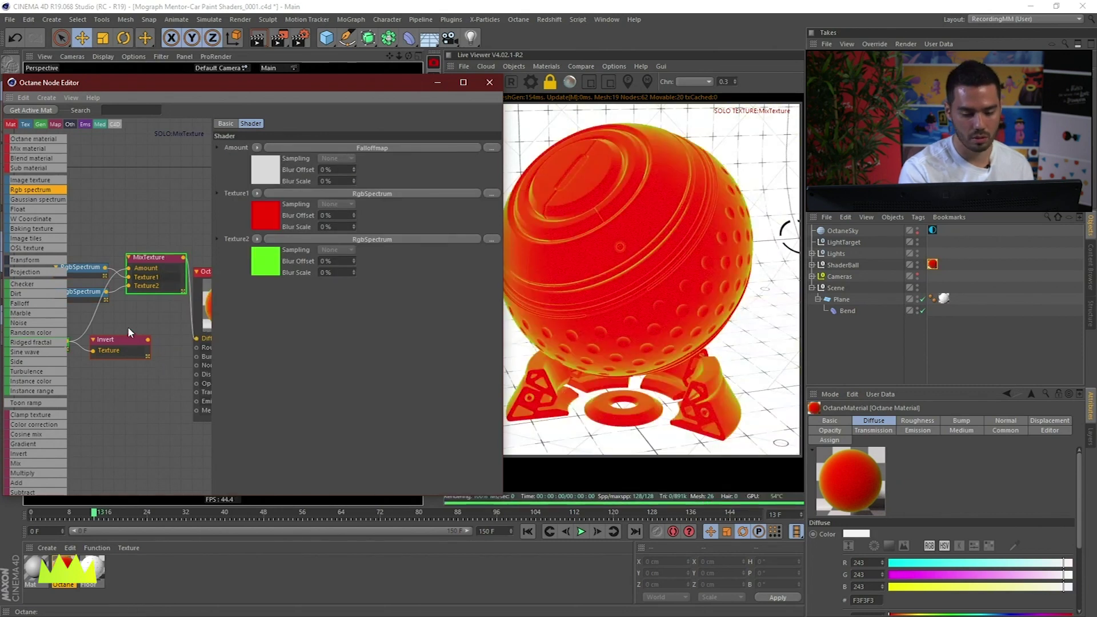
middle_drag(128, 327, 171, 320)
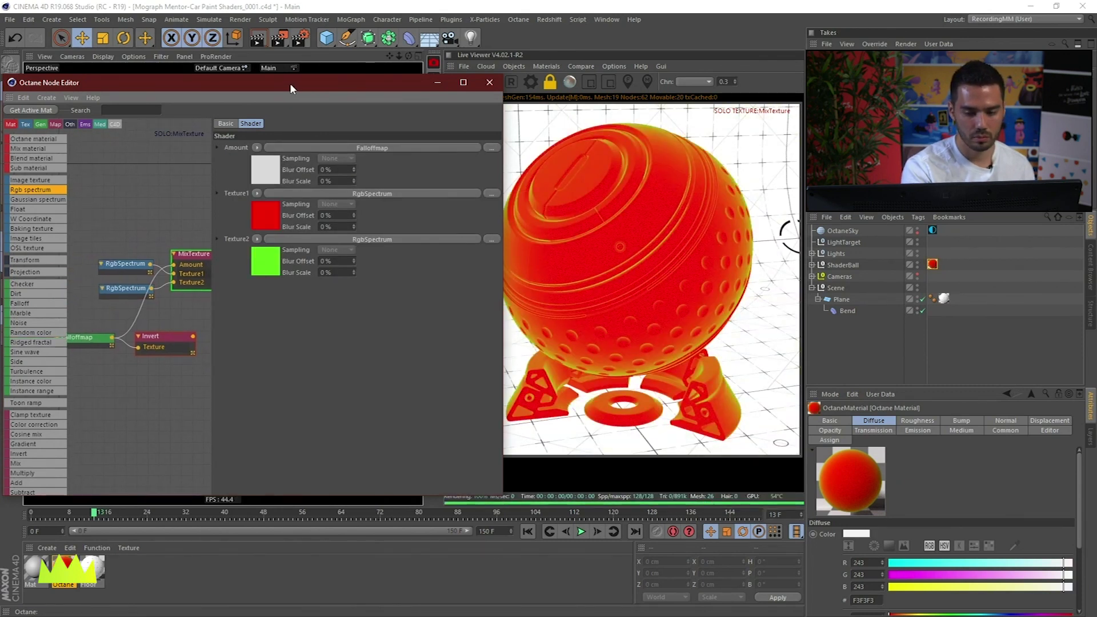
drag(290, 83, 251, 85)
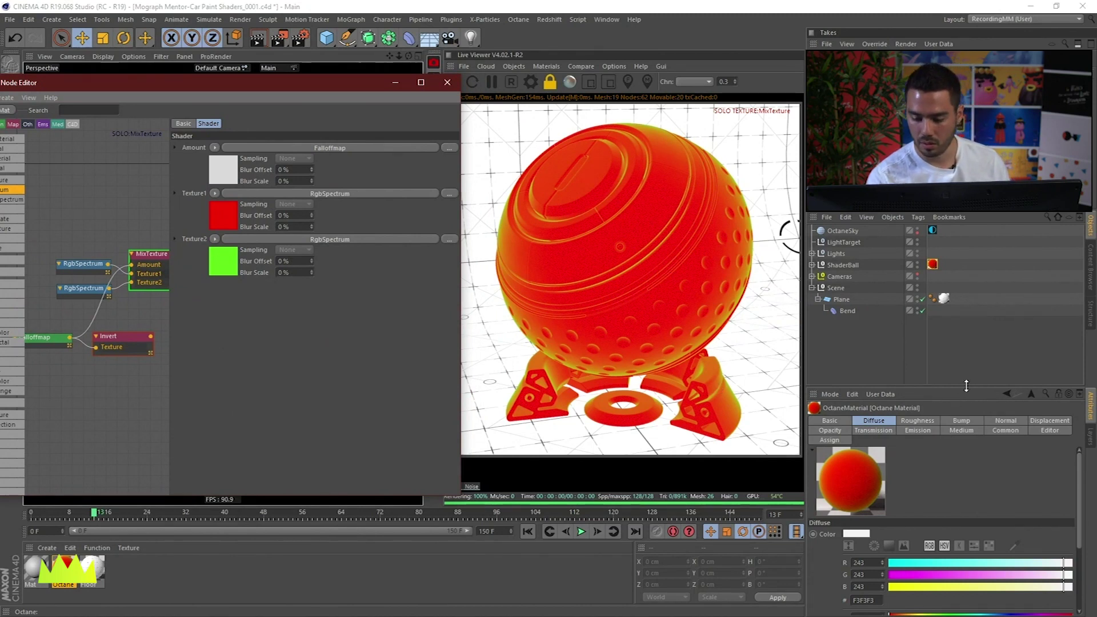
- Expand the Lights group in an enlarged object list and disable the Right, Left and top lights
drag(967, 386, 967, 417)
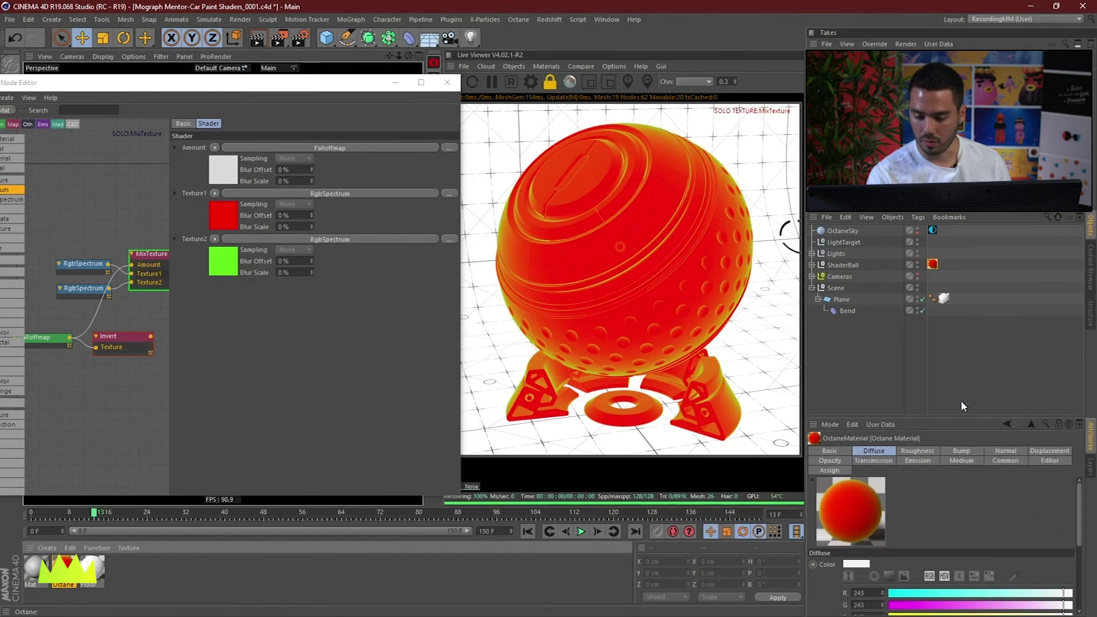
click(813, 254)
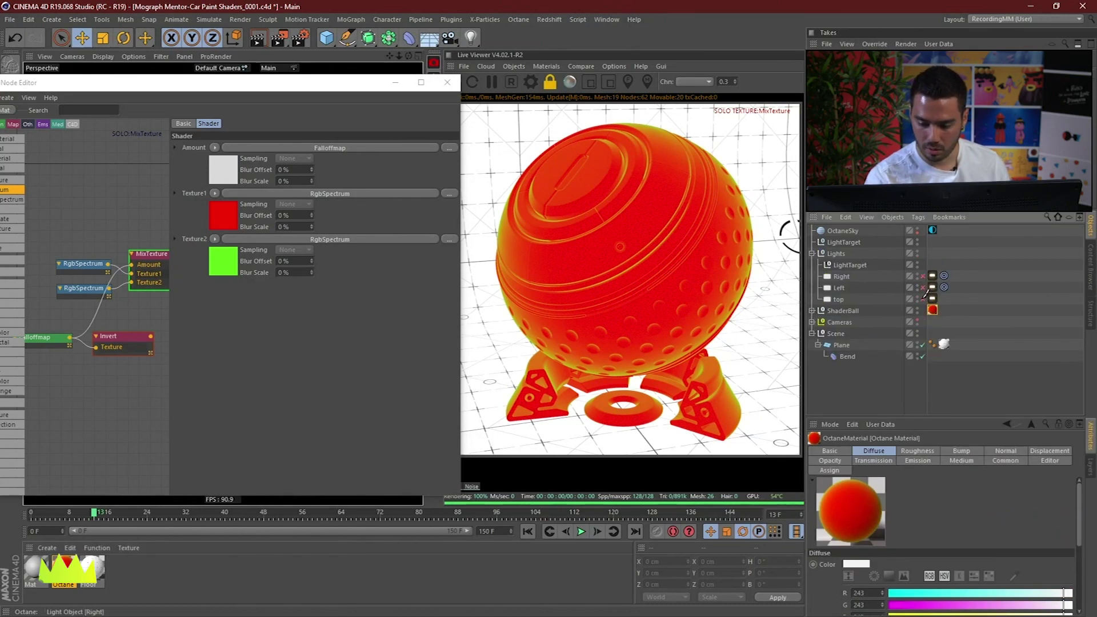
drag(926, 293, 924, 300)
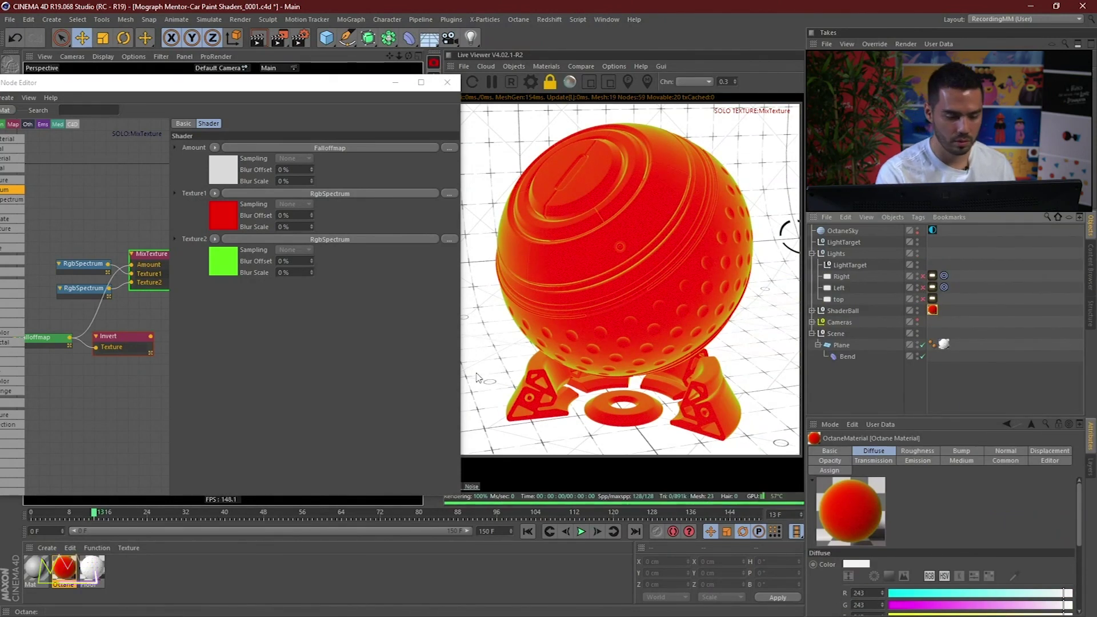
- Turn off solo mode on the falloff-driven Mix texture
click(147, 277)
right_click(149, 277)
click(160, 283)
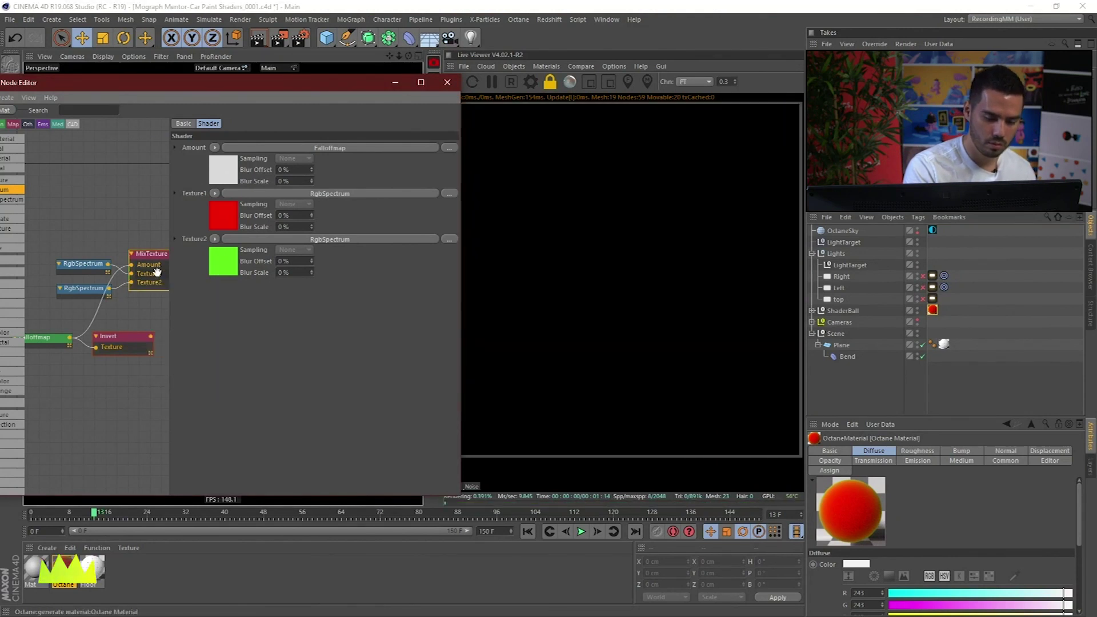
- Re-enable the Right, Left and top lights in the Lights group
click(924, 276)
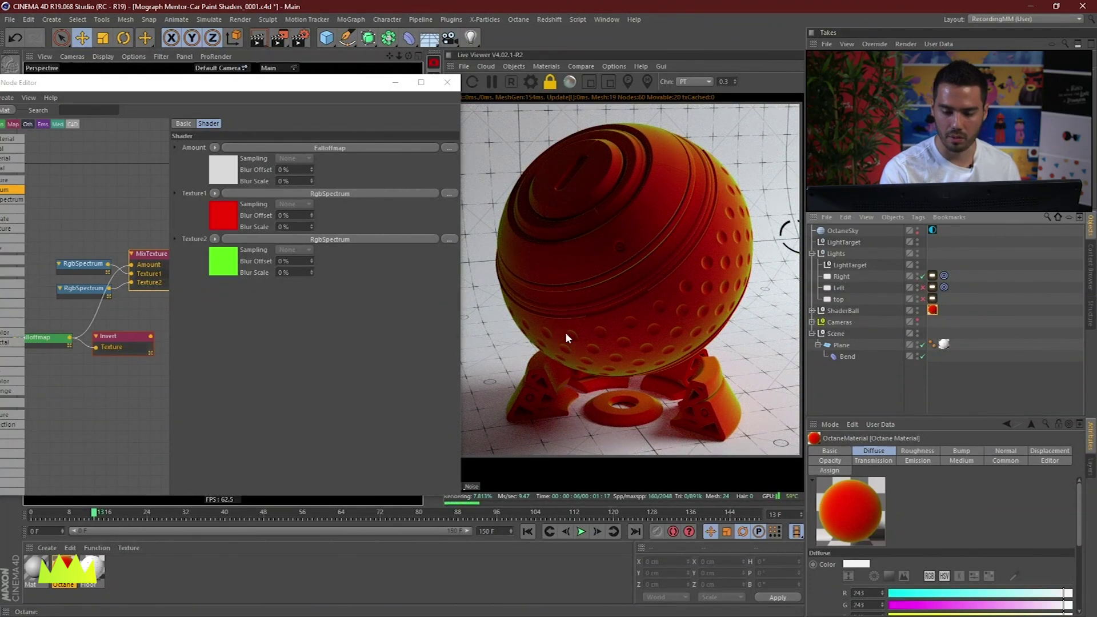
click(923, 288)
click(923, 299)
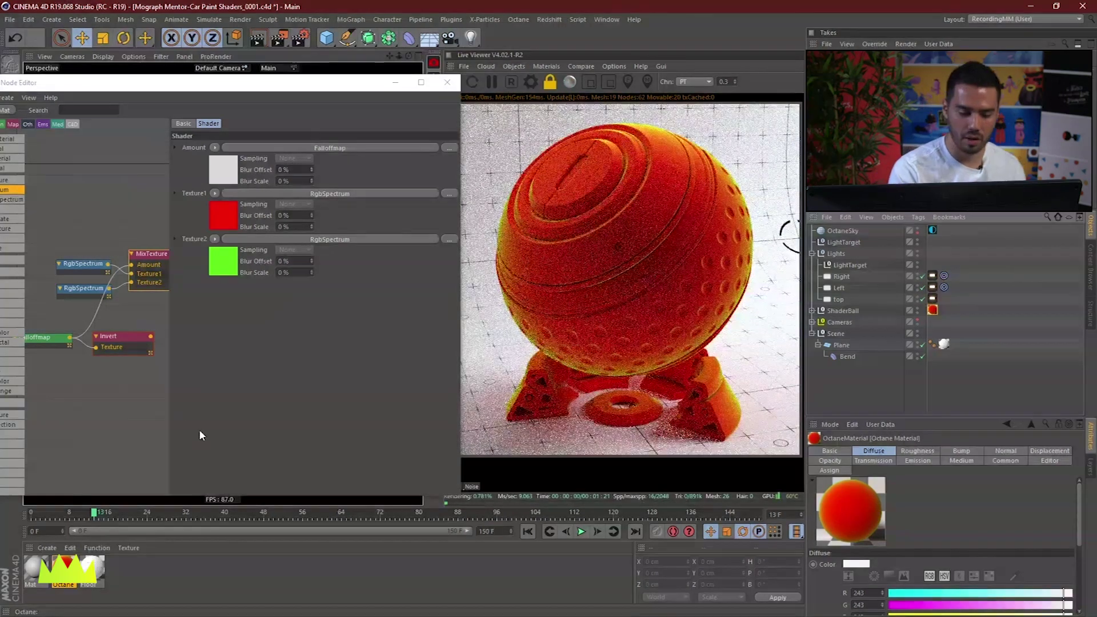
click(459, 307)
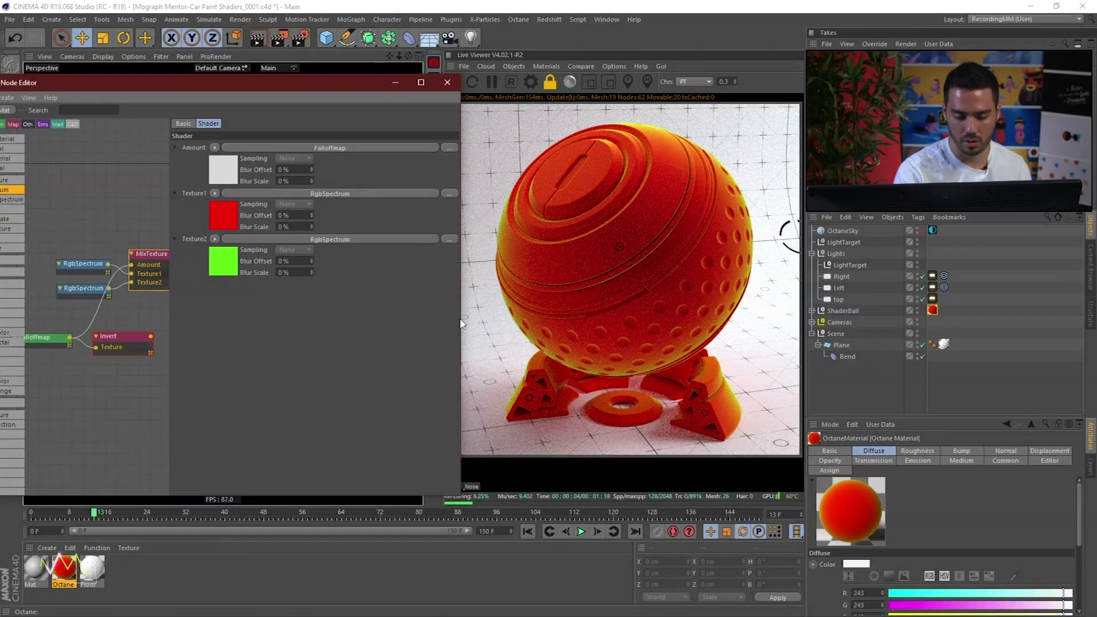
drag(462, 319, 497, 318)
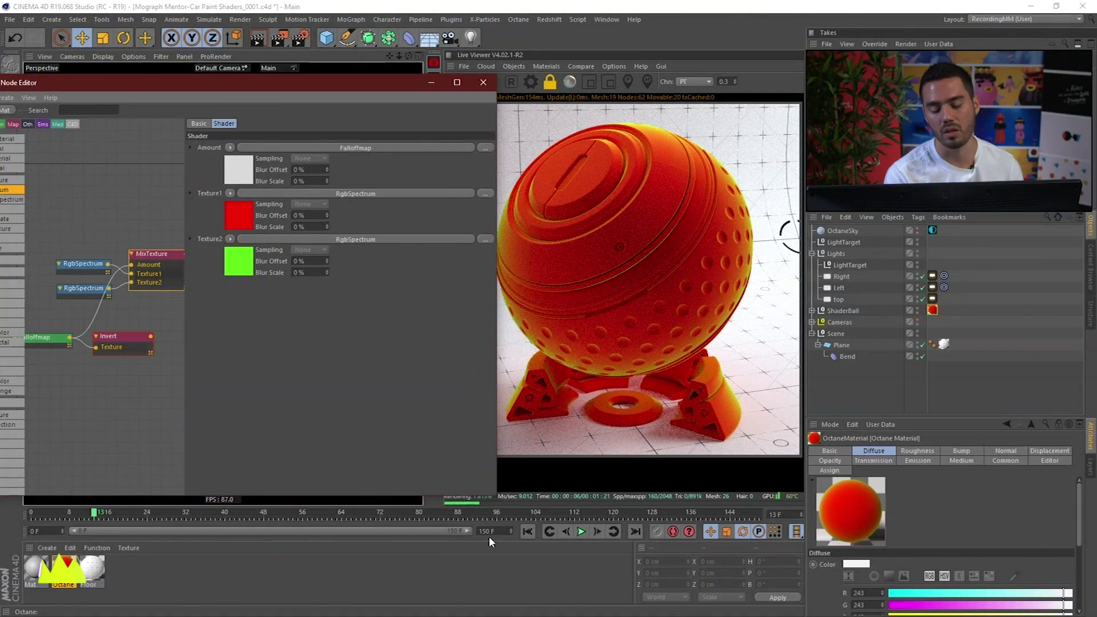
drag(498, 344, 469, 355)
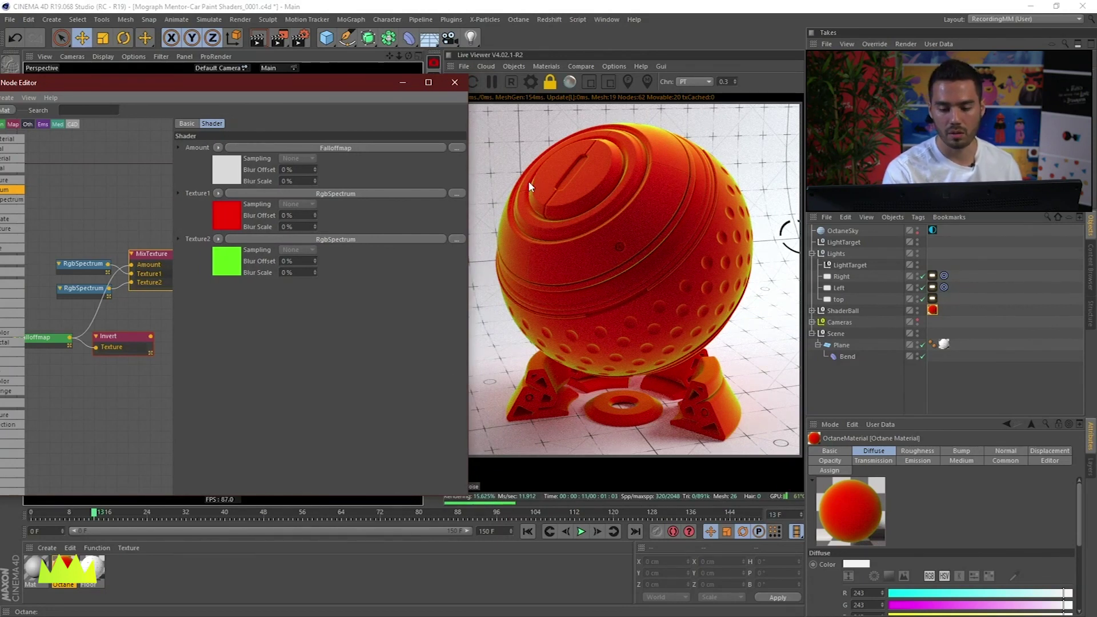
- Bring the node editor fully into view, add a Noise texture and connect it to the material's Roughness channel
click(111, 315)
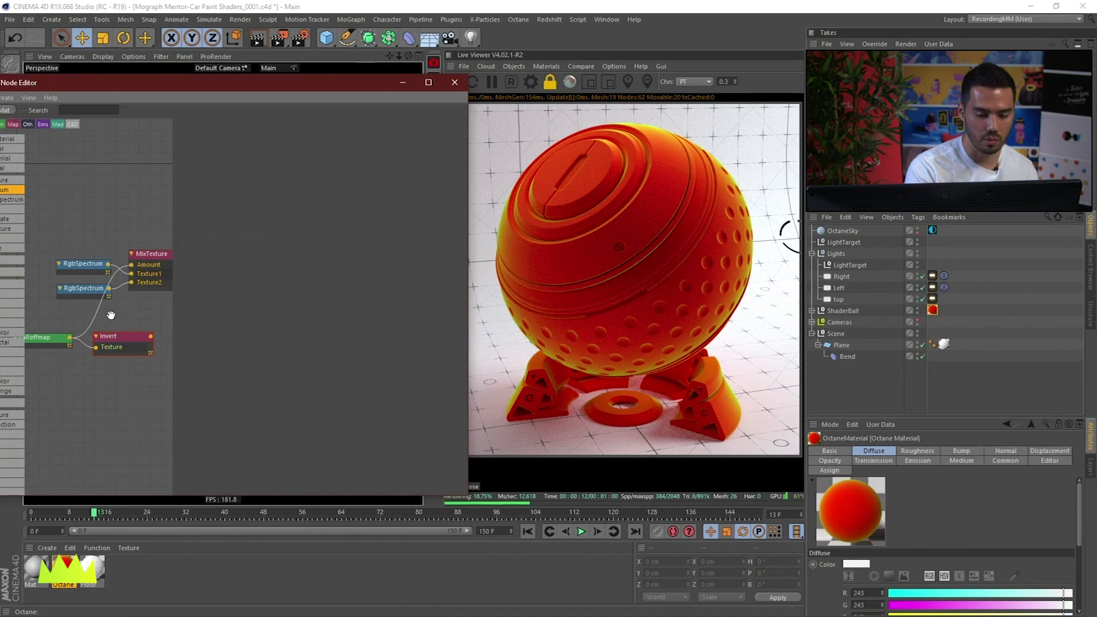
drag(235, 80, 260, 92)
middle_drag(140, 397, 117, 387)
drag(173, 95, 195, 90)
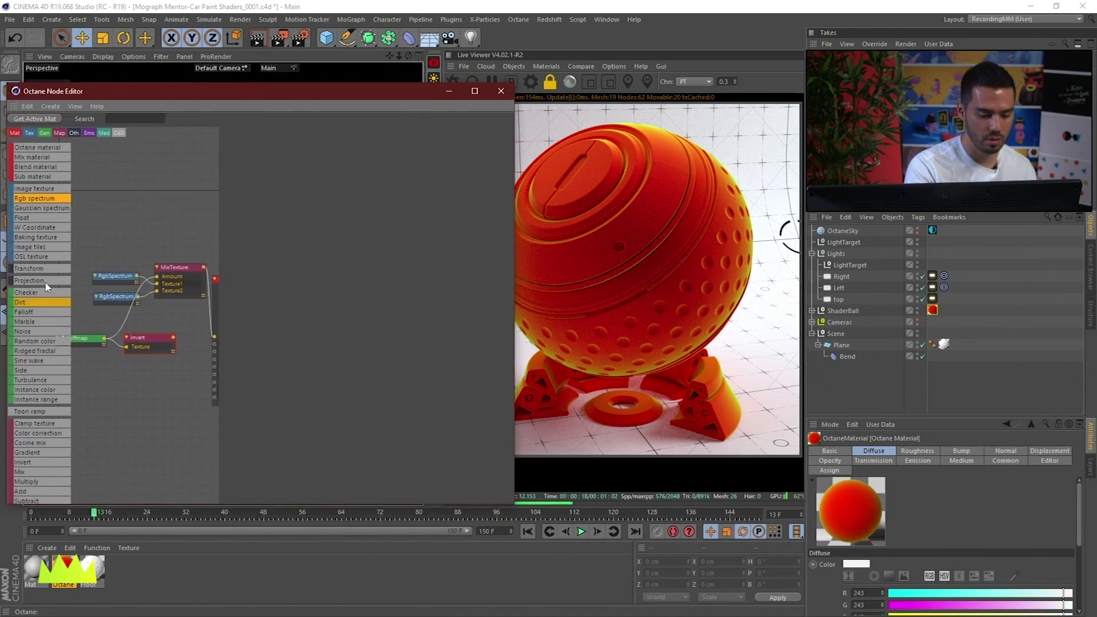
drag(41, 337, 143, 225)
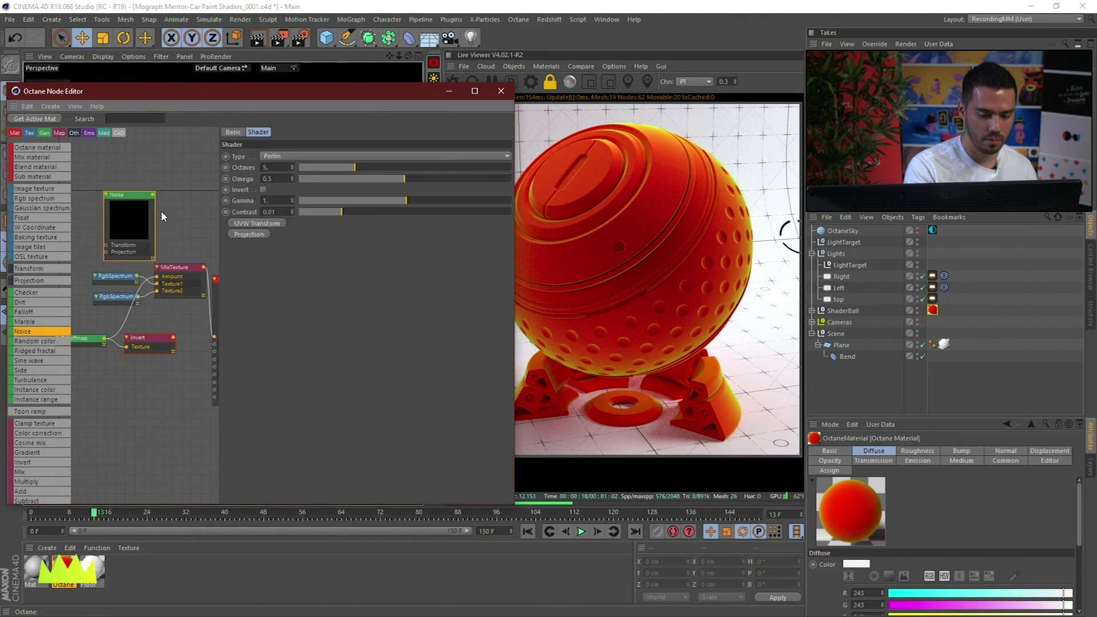
drag(123, 174, 194, 349)
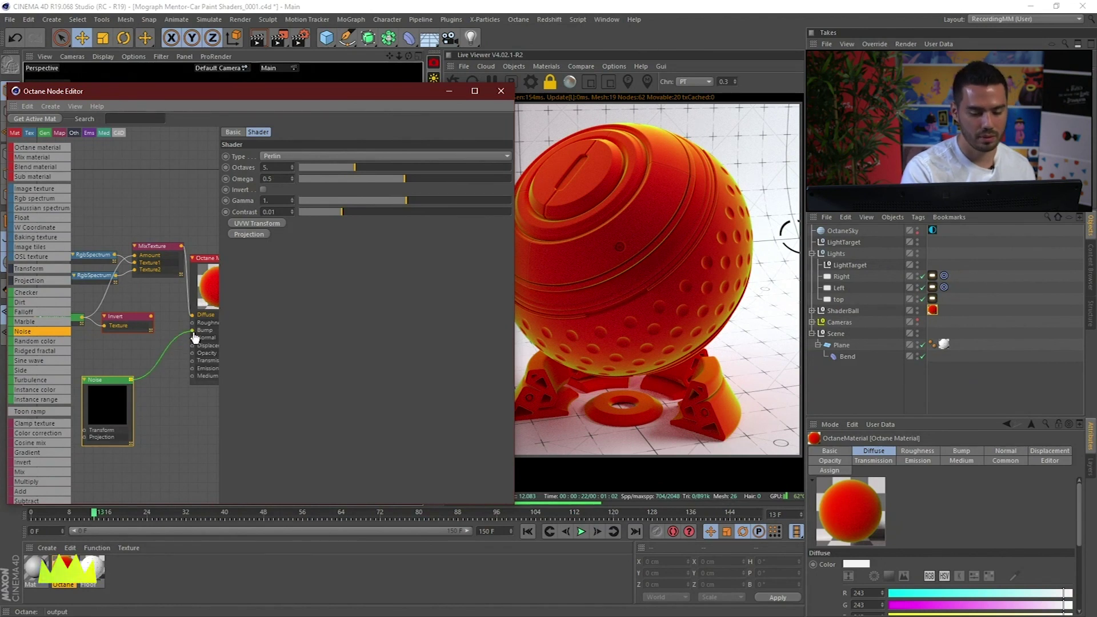
drag(195, 336, 193, 323)
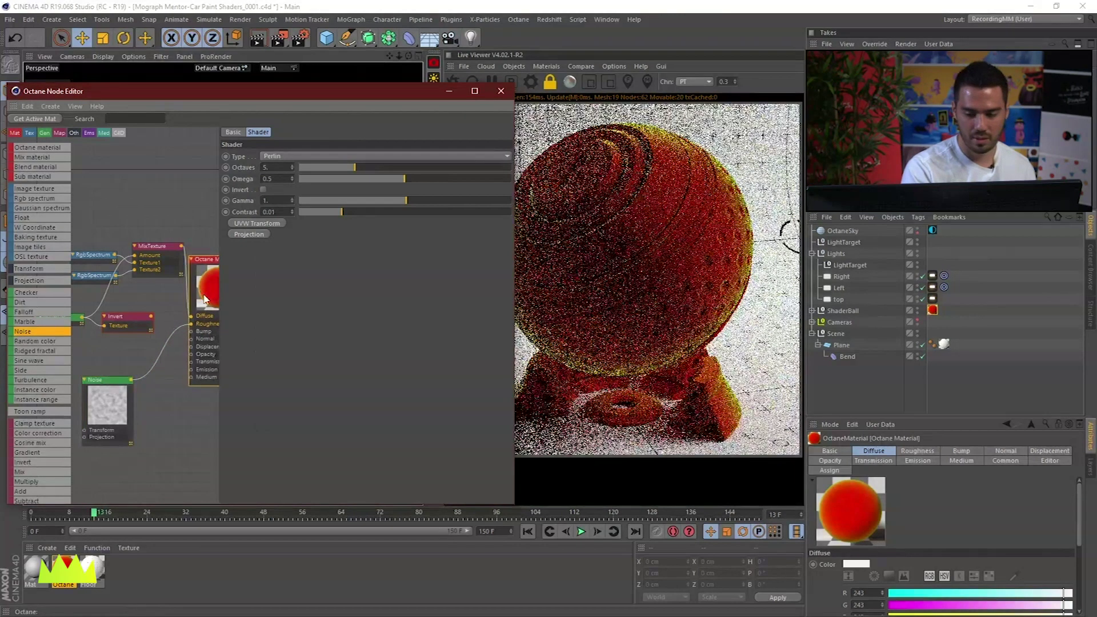
- Rearrange the texture nodes around the Noise node and delete the Invert node
click(204, 293)
drag(96, 205, 174, 328)
drag(180, 261, 138, 289)
middle_drag(146, 331, 170, 311)
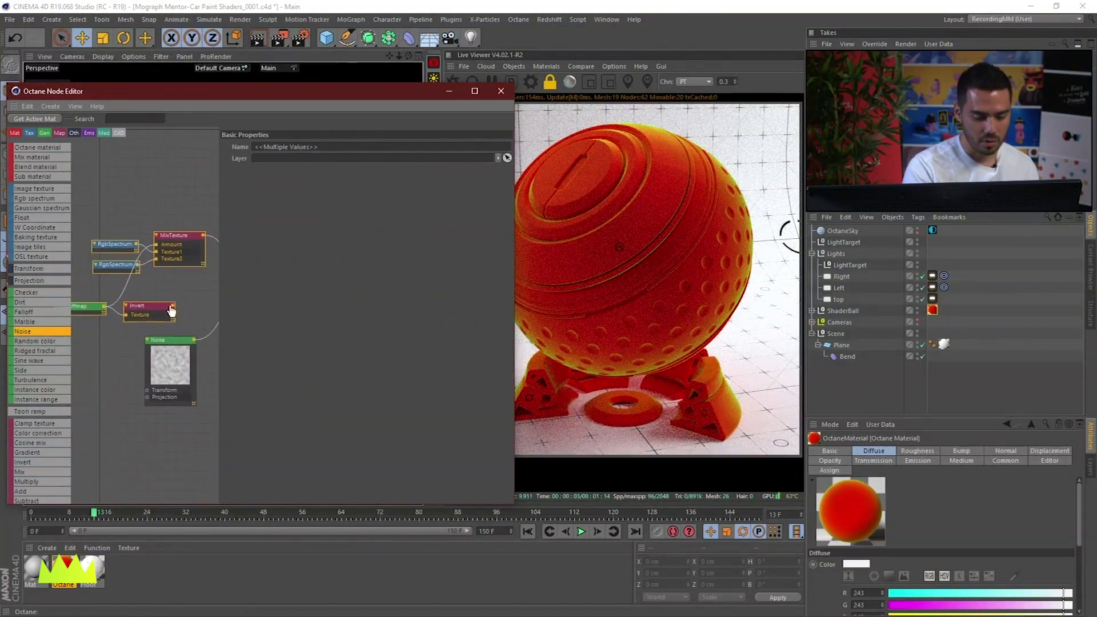
click(152, 309)
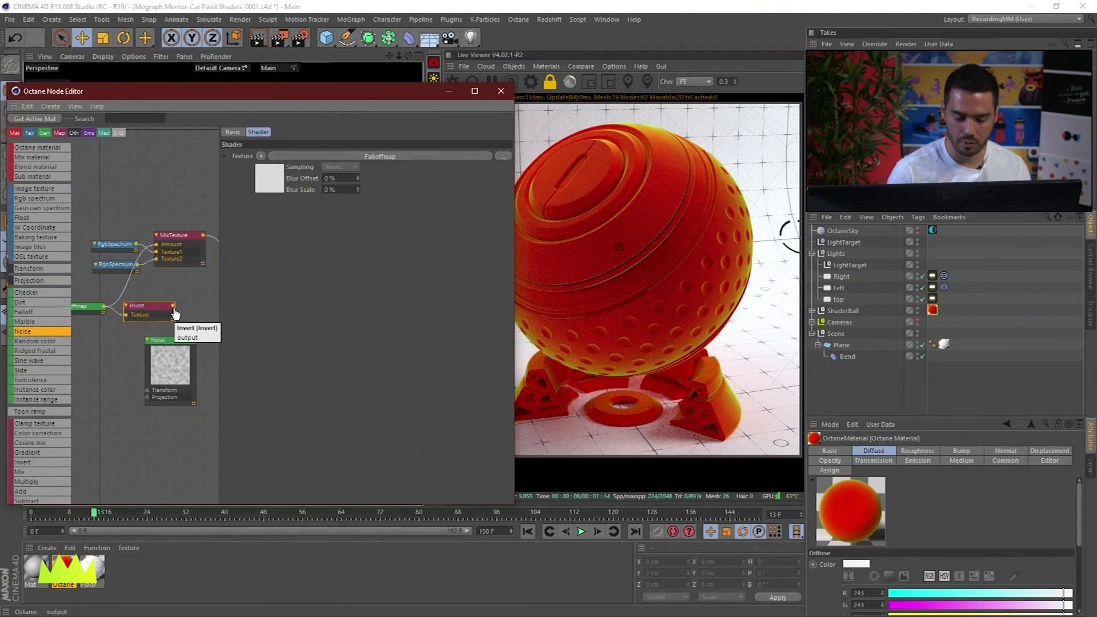
key(Delete)
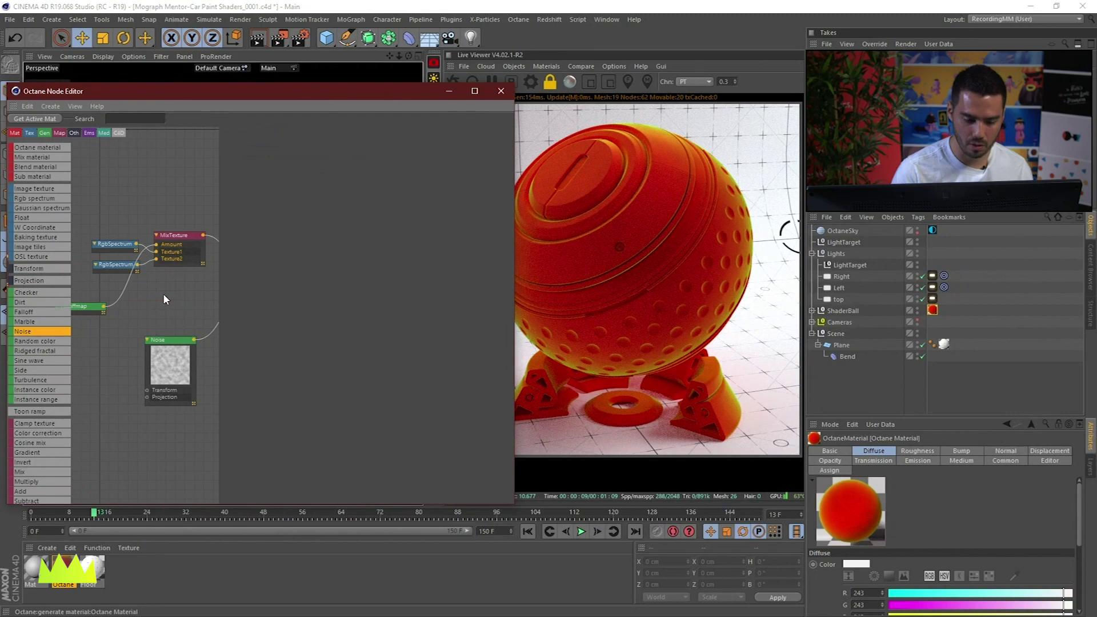
- Place the Falloff map directly above the two RGB Spectrum nodes feeding the Mix texture
click(88, 309)
drag(88, 308, 183, 280)
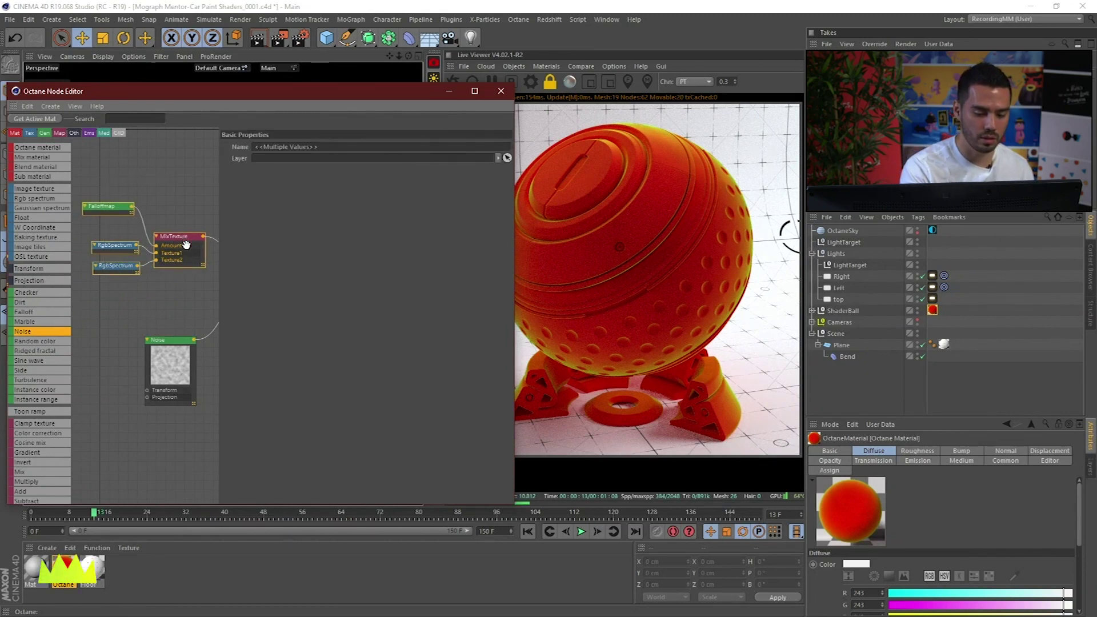
drag(184, 237, 184, 276)
click(108, 246)
drag(107, 246, 114, 268)
- Try connecting the Falloff map to the material's Opacity channel
middle_drag(176, 287, 162, 246)
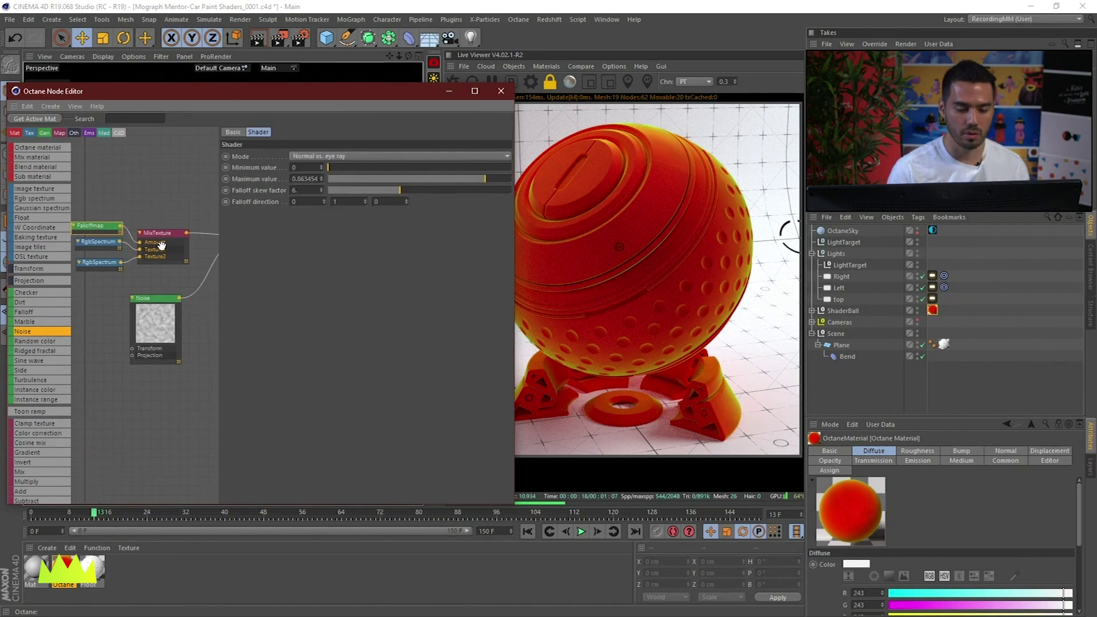
middle_drag(169, 289, 155, 307)
scroll(176, 285, down, 2)
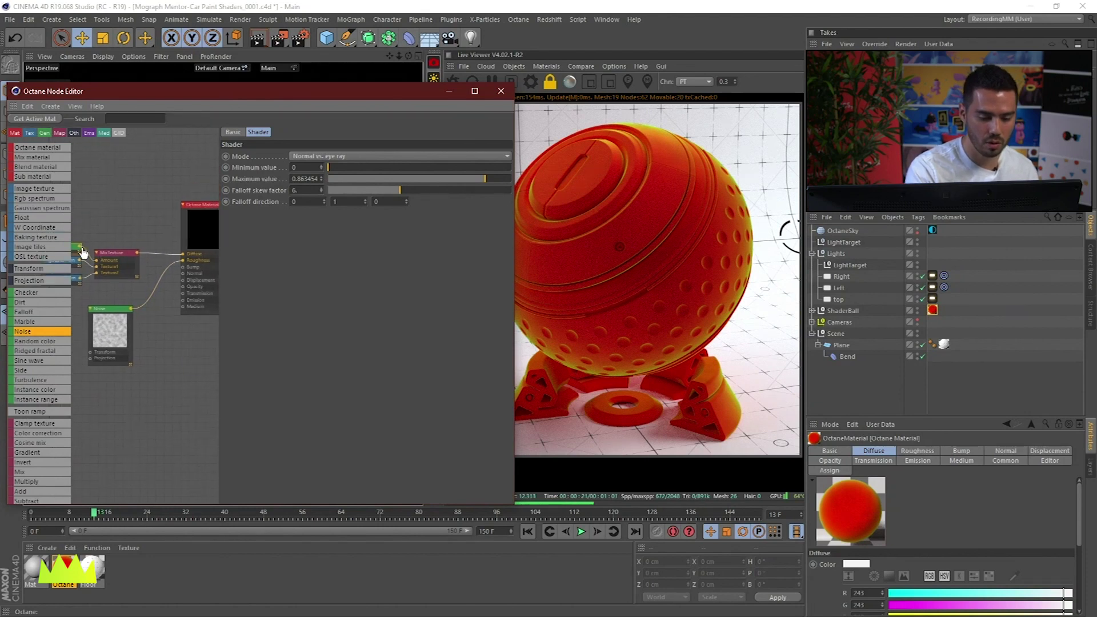
drag(83, 253, 98, 270)
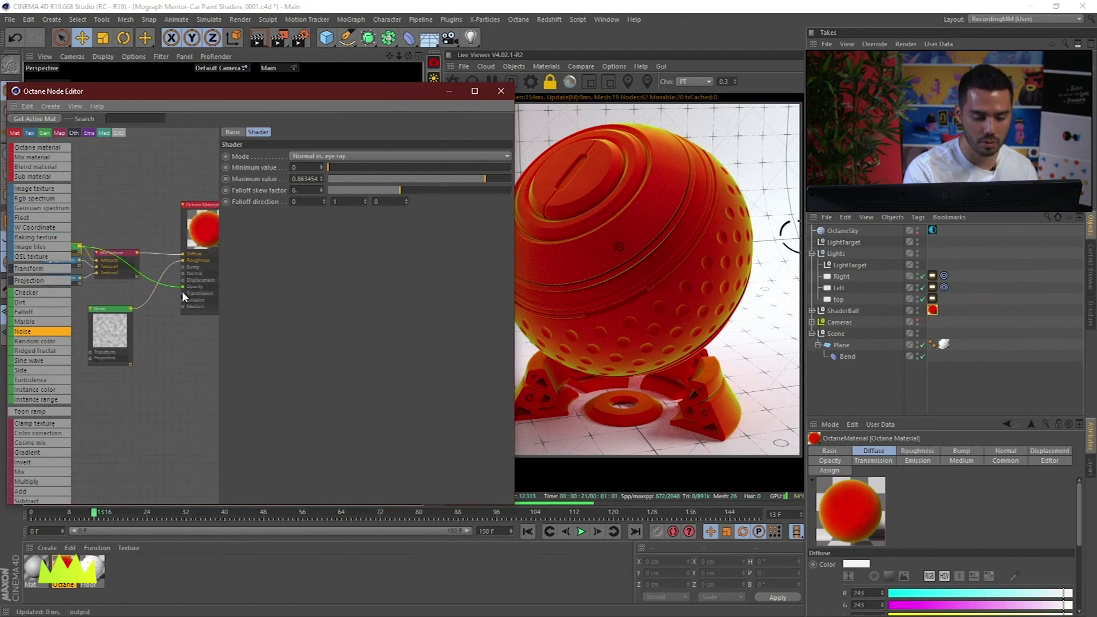
drag(181, 287, 171, 327)
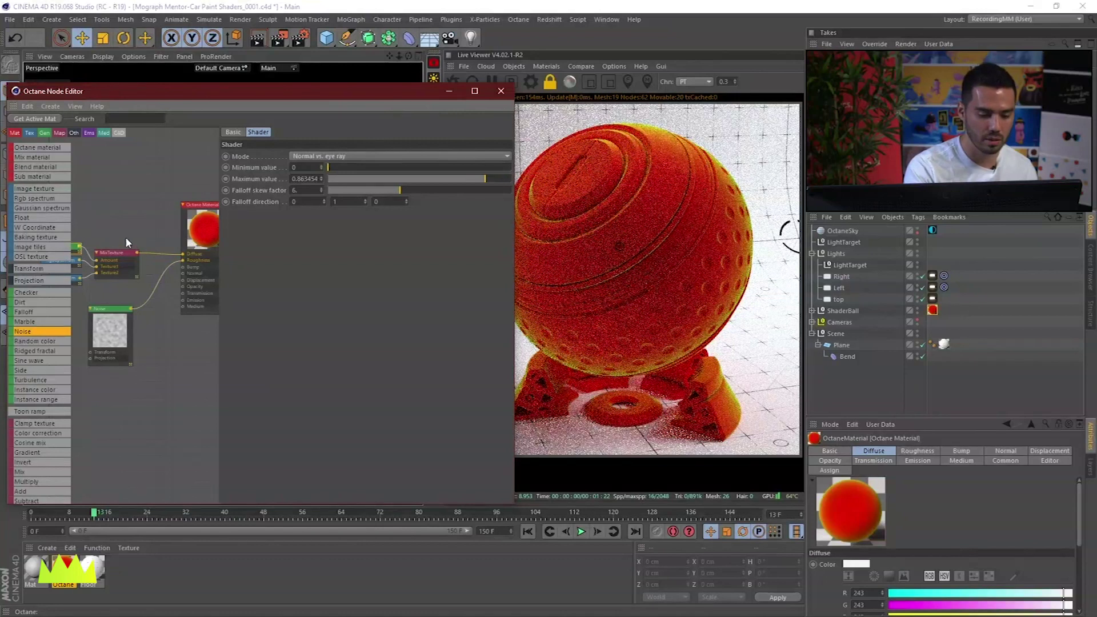
- Move the node editor below the viewport and render view, then enlarge it into a wide, short window
scroll(185, 337, up, 1)
drag(220, 338, 294, 339)
drag(327, 94, 366, 387)
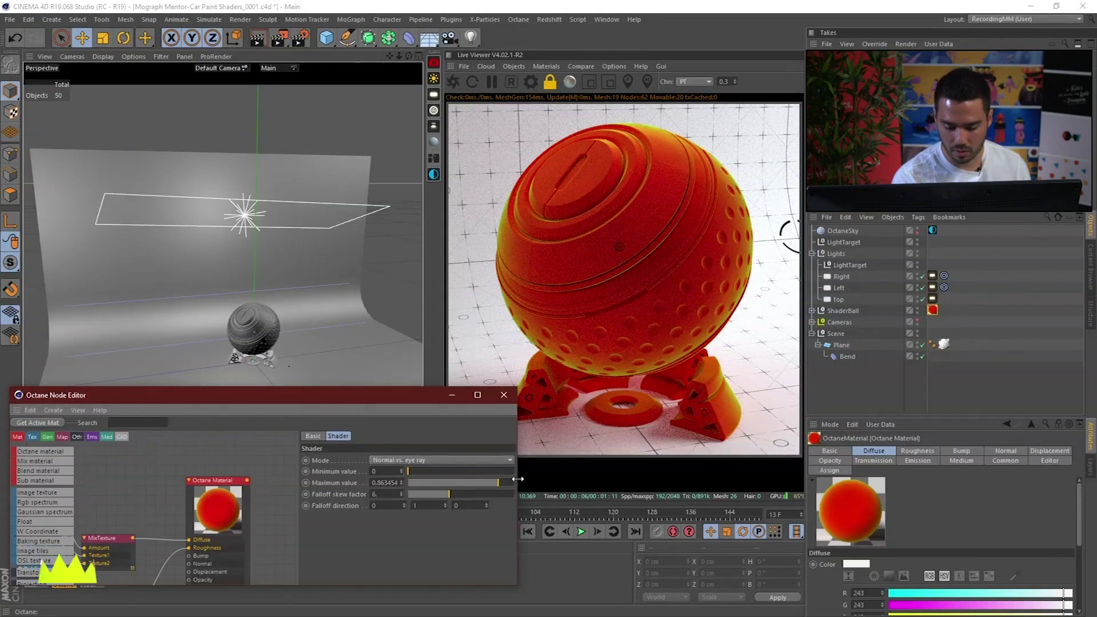
drag(517, 479, 938, 480)
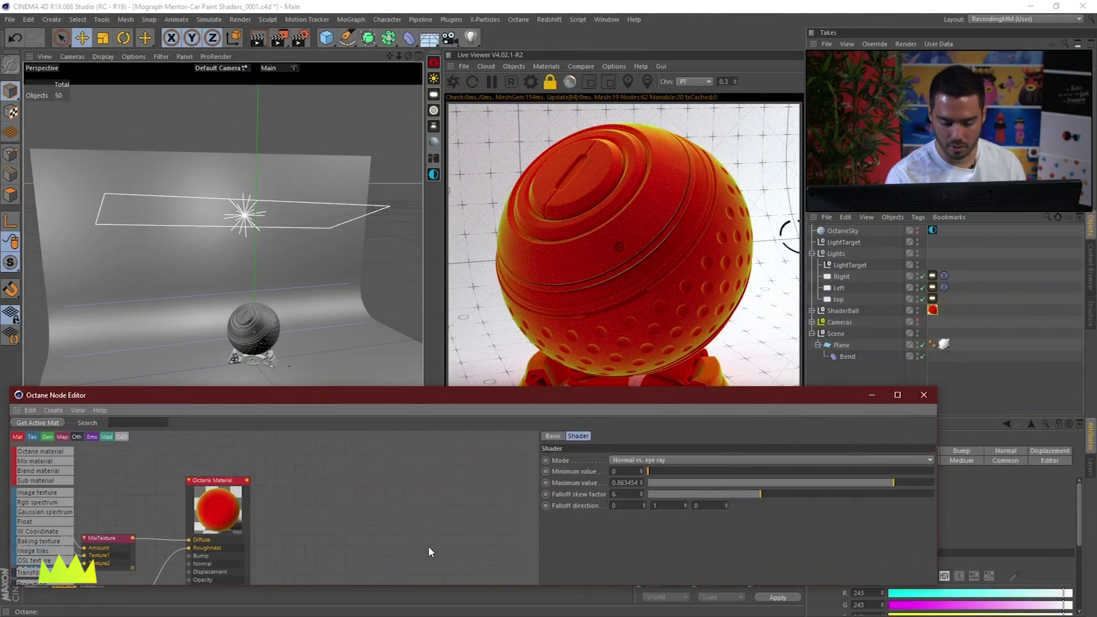
click(432, 582)
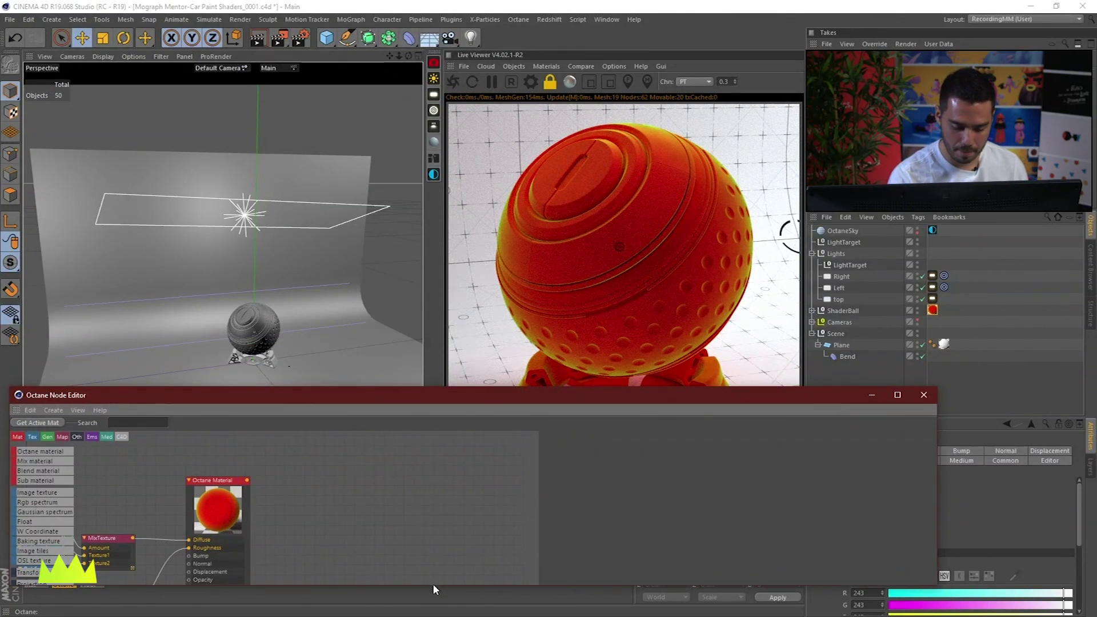
drag(433, 584, 431, 611)
- Connect the Falloff map to the material's Opacity channel and move its node higher above the RGB Spectrum nodes
middle_drag(321, 516, 490, 476)
drag(235, 493, 364, 541)
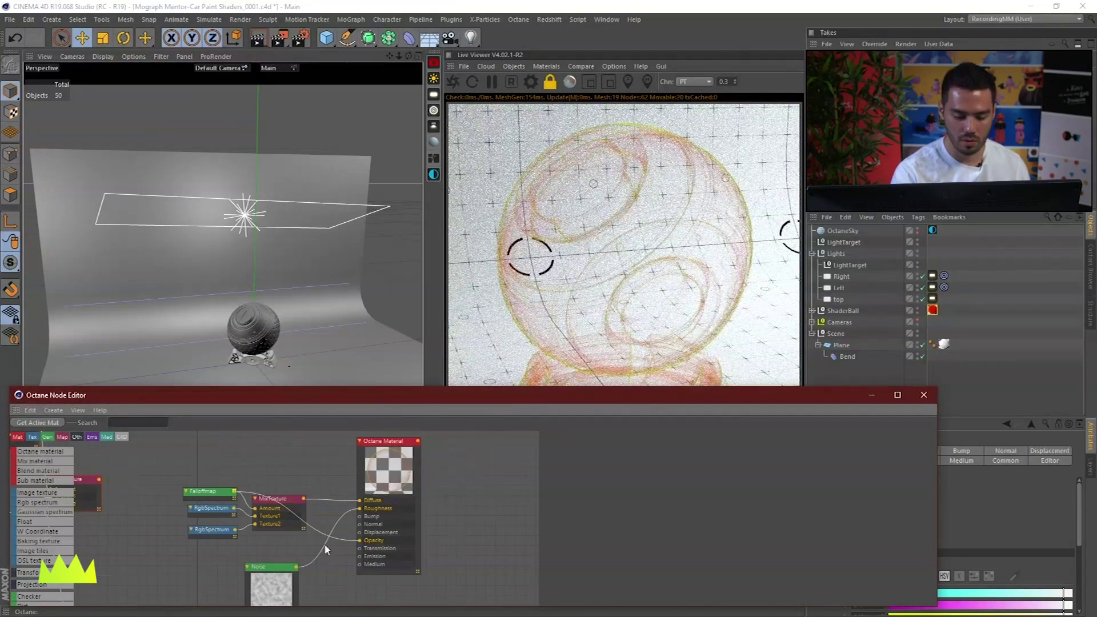
drag(208, 490, 204, 456)
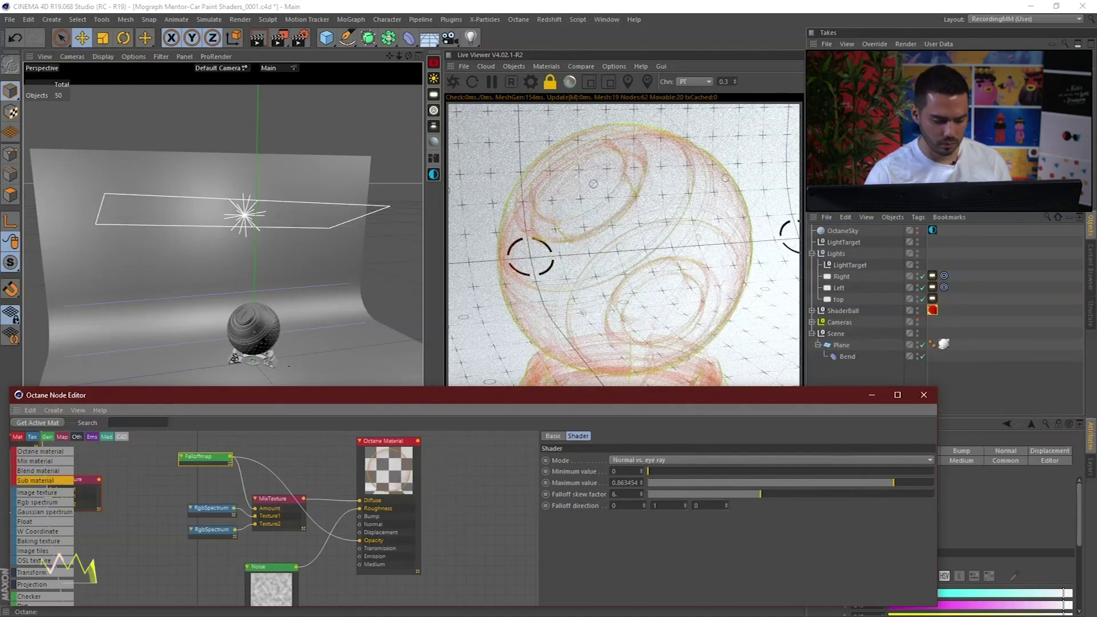
- Insert a Gradient node between the Falloff map and Opacity, and set its white knot's position to 7.45 %
scroll(52, 543, down, 4)
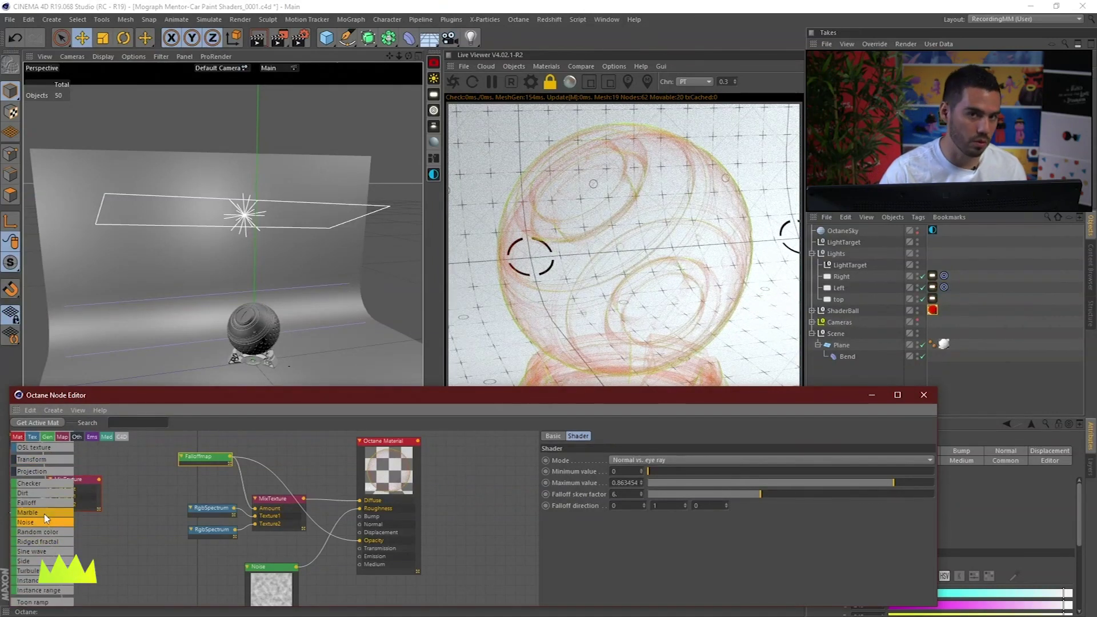
scroll(48, 523, down, 3)
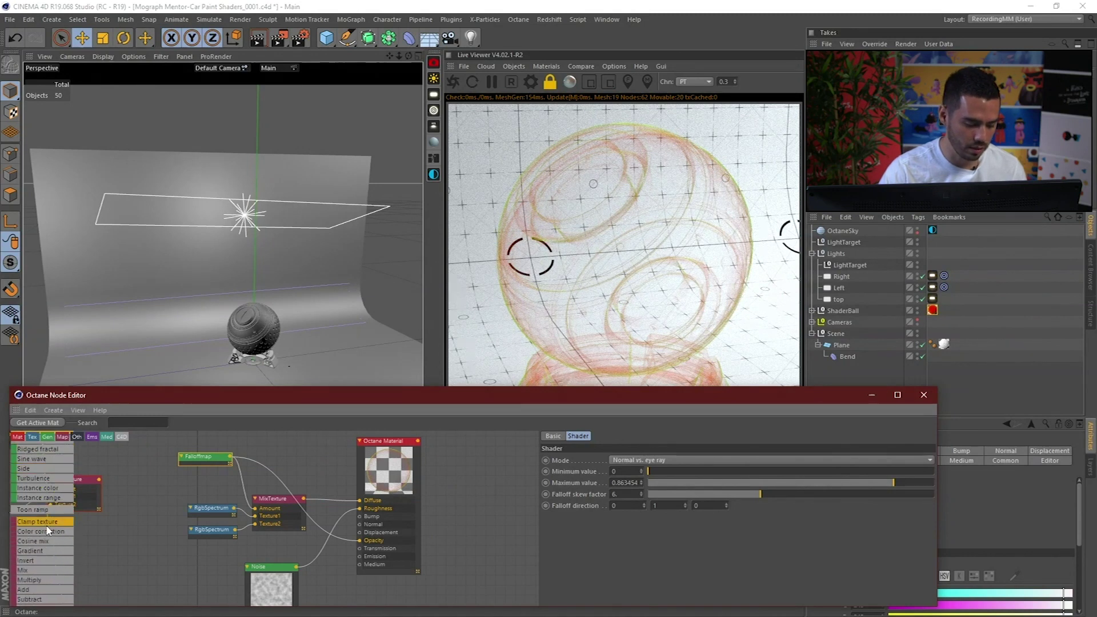
drag(55, 553, 281, 455)
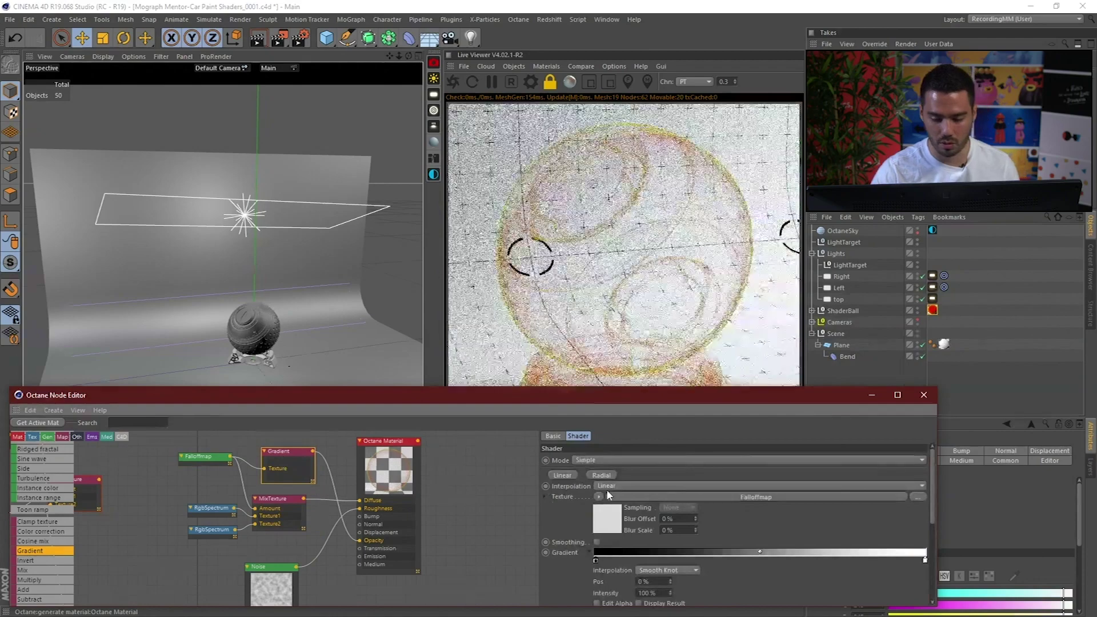
drag(605, 554, 579, 565)
drag(884, 561, 620, 570)
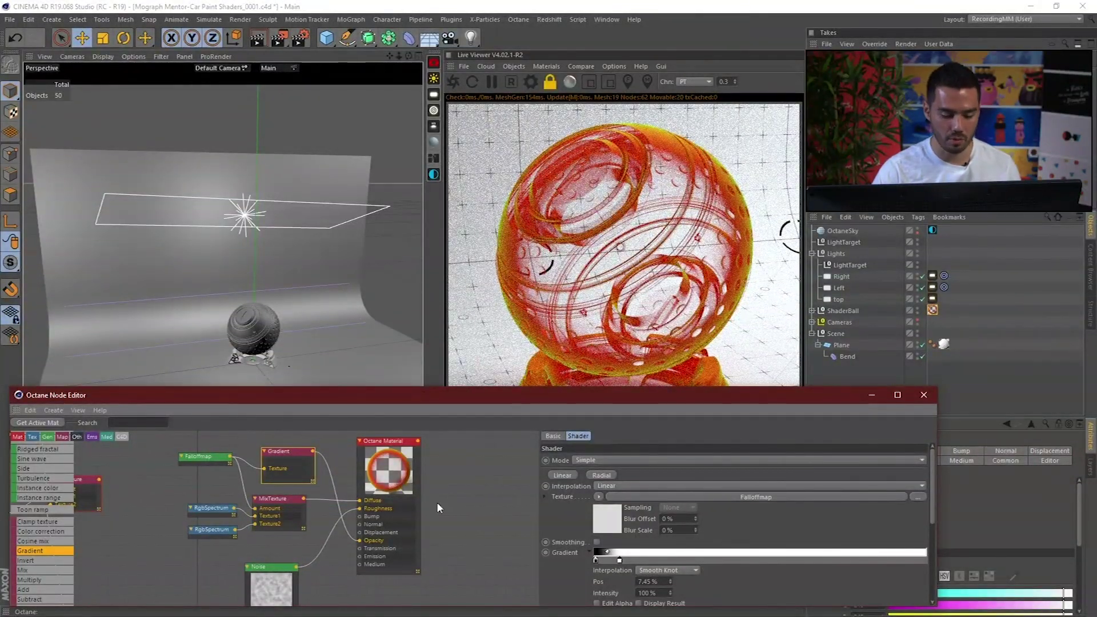
- Disconnect the falloff-driven Gradient from the material's Opacity channel
middle_drag(271, 539, 268, 518)
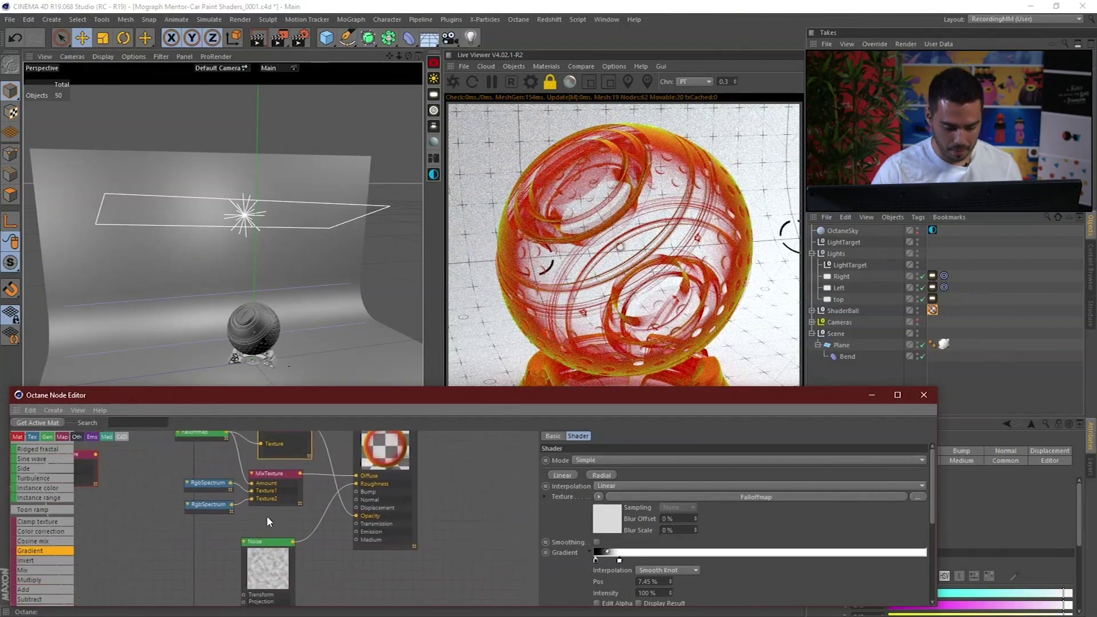
drag(355, 519, 335, 519)
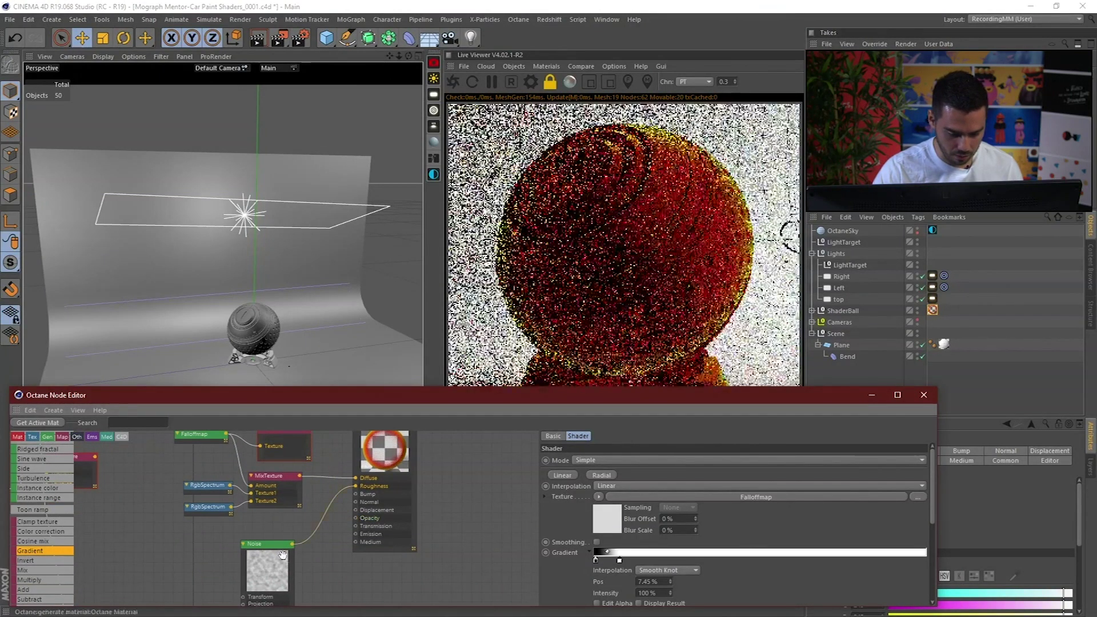
- Solo the Noise texture and move its node away from the material to make room on its connection
middle_drag(271, 547, 261, 516)
drag(264, 539, 235, 548)
right_click(234, 549)
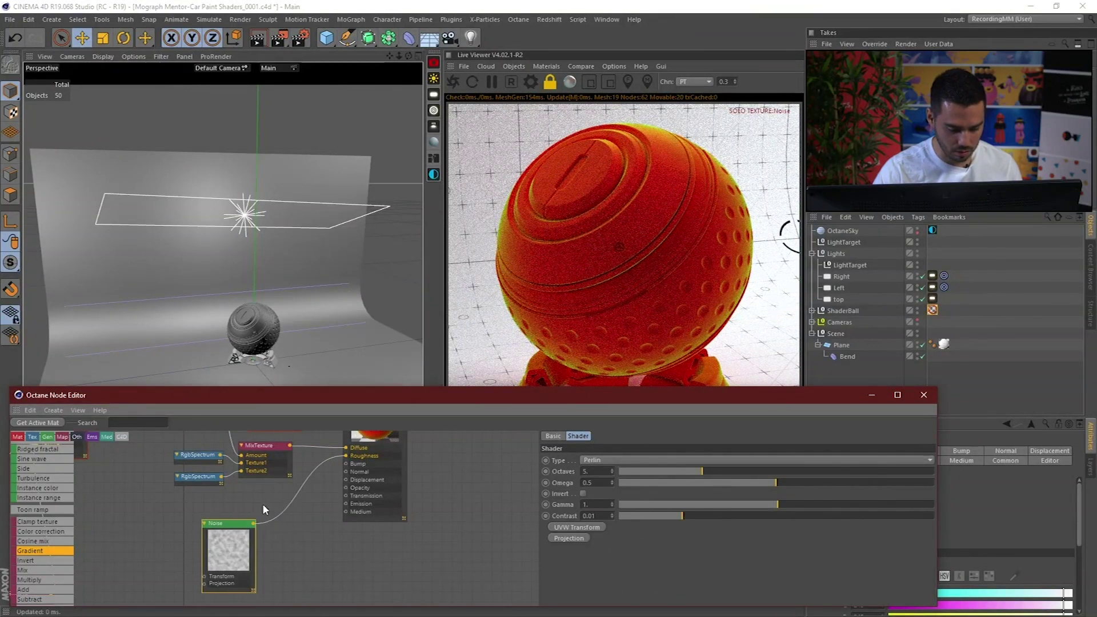
drag(228, 546, 195, 553)
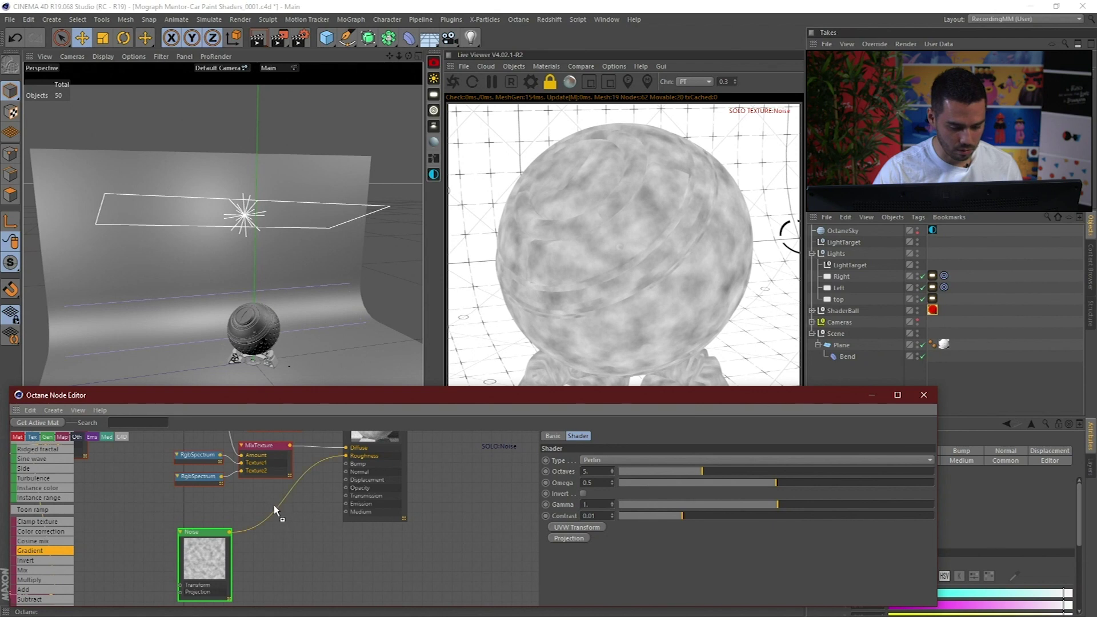
- Insert a Gradient node between the Noise and Roughness, and set its white knot's position to 41.42 %
drag(274, 509, 276, 510)
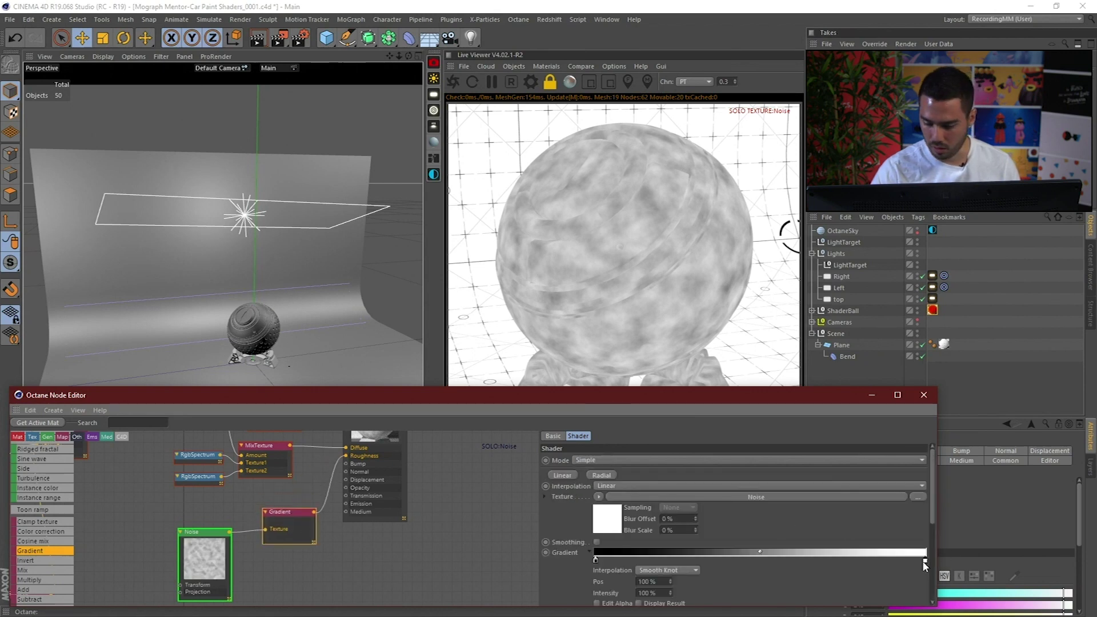
drag(926, 562, 732, 562)
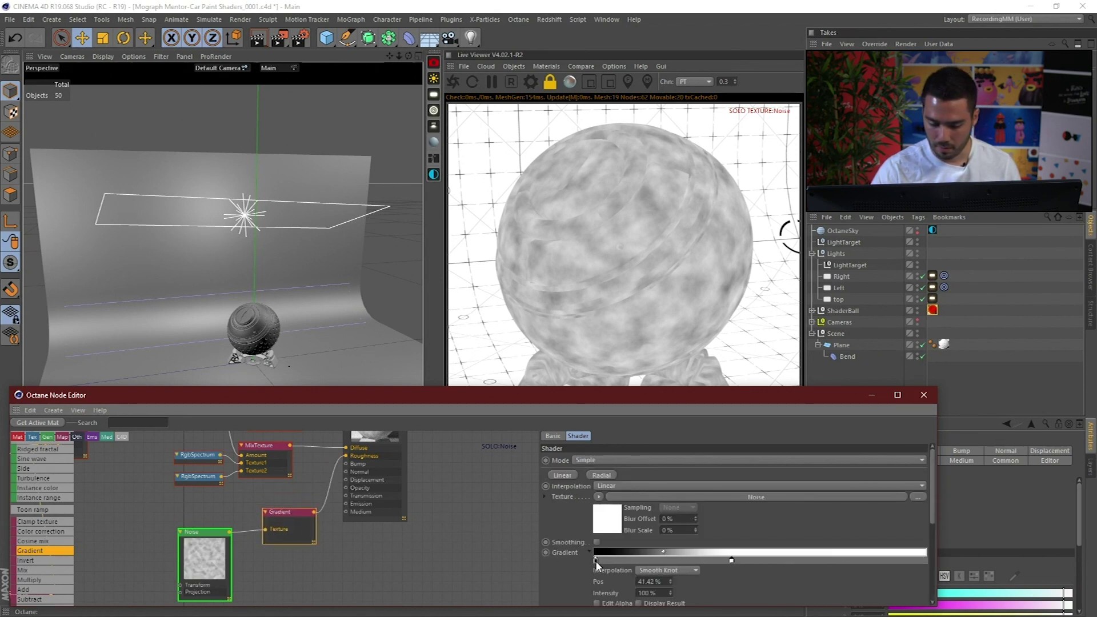
- Solo the noise-driven Gradient and bring its black and white knots close together near the ramp's middle for high contrast
right_click(284, 524)
click(303, 495)
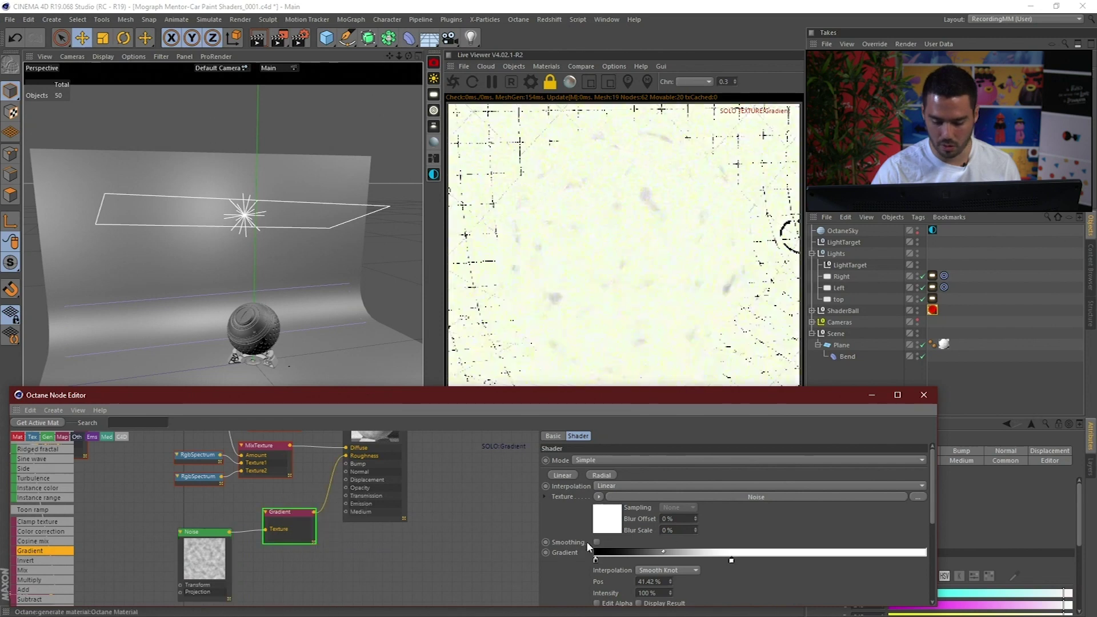
mouse_move(595, 561)
mouse_down()
mouse_move(687, 560)
mouse_move(595, 561)
mouse_up()
drag(732, 561, 805, 561)
drag(595, 560, 733, 559)
click(281, 492)
middle_drag(307, 448, 358, 498)
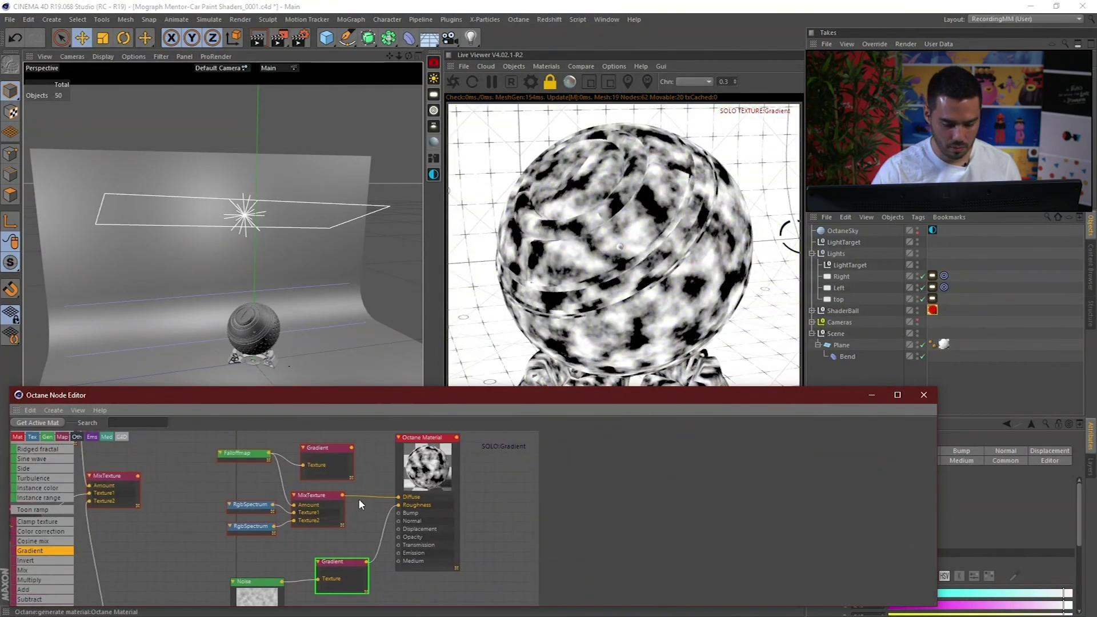
- Connect the noise-driven Gradient to the MixTexture's Texture1 and set the green RgbSpectrum's colour to black
drag(327, 503, 347, 516)
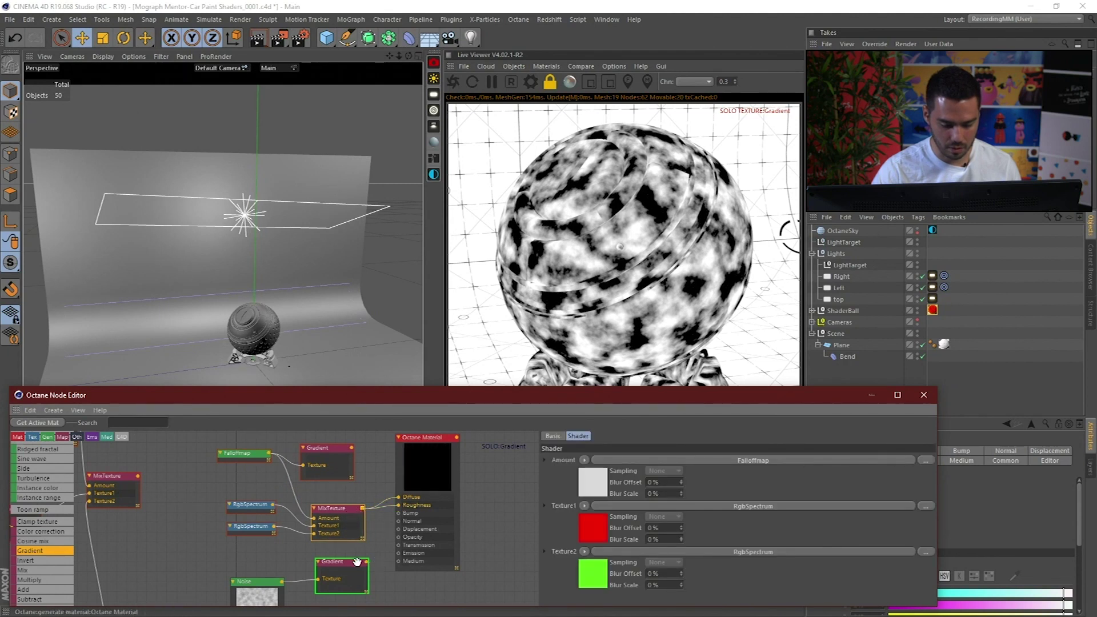
drag(367, 562, 314, 534)
drag(248, 526, 249, 530)
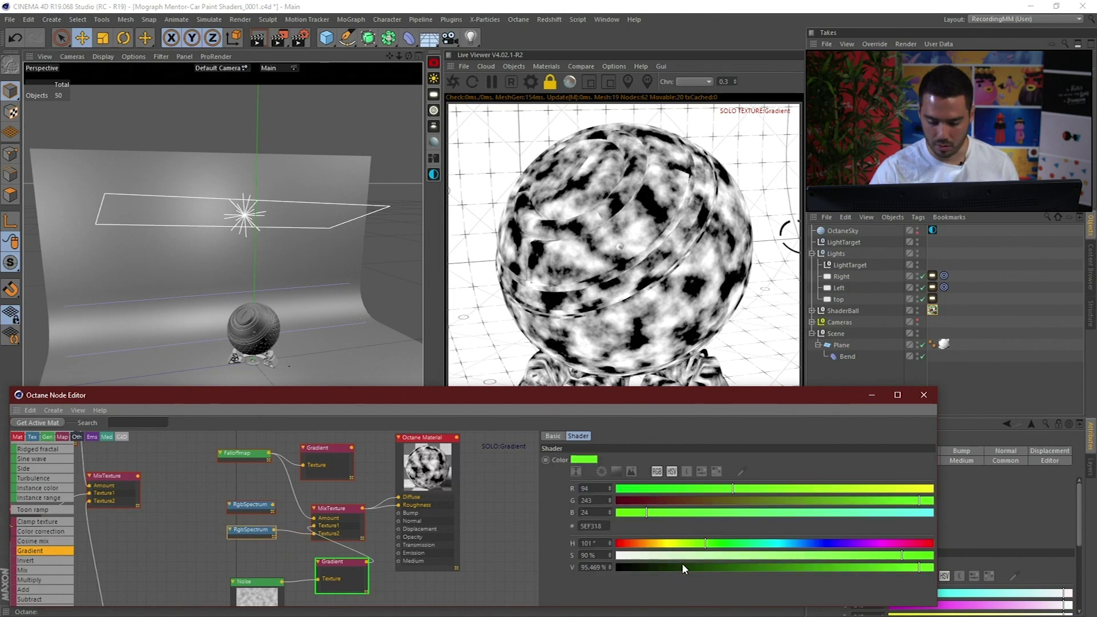
drag(683, 568, 589, 574)
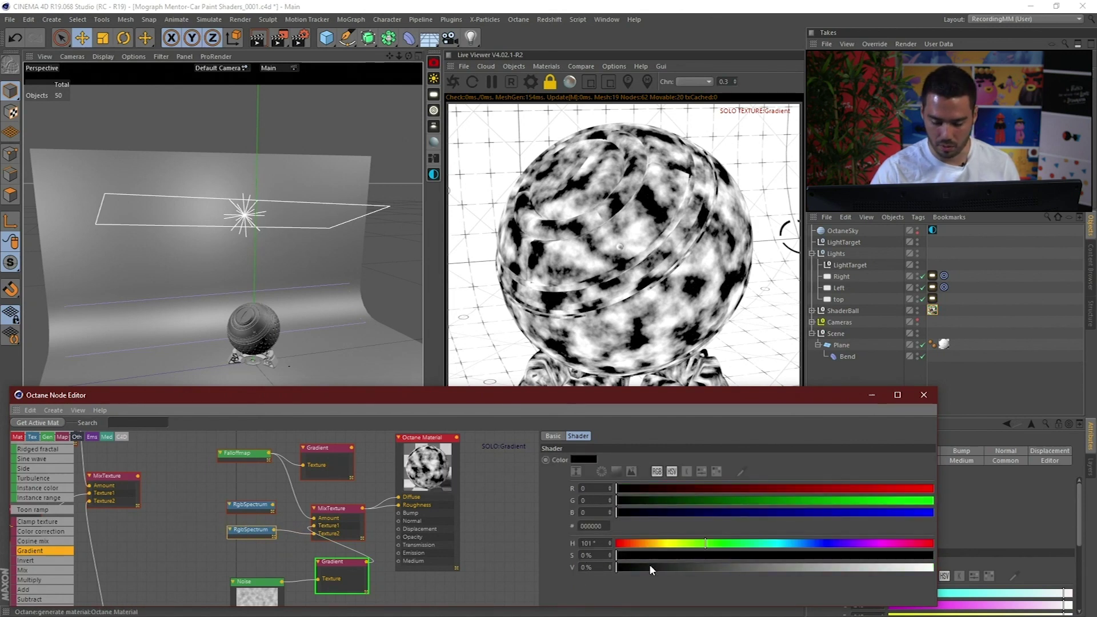
- Solo the MixTexture node to preview its output alone on the shader ball
click(351, 452)
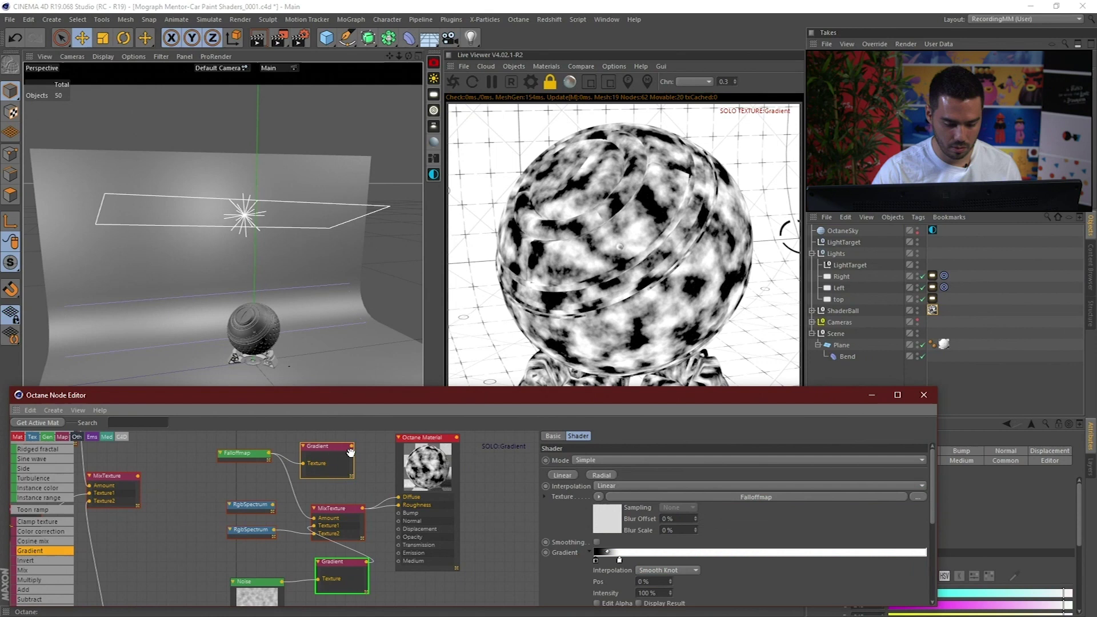
right_click(353, 517)
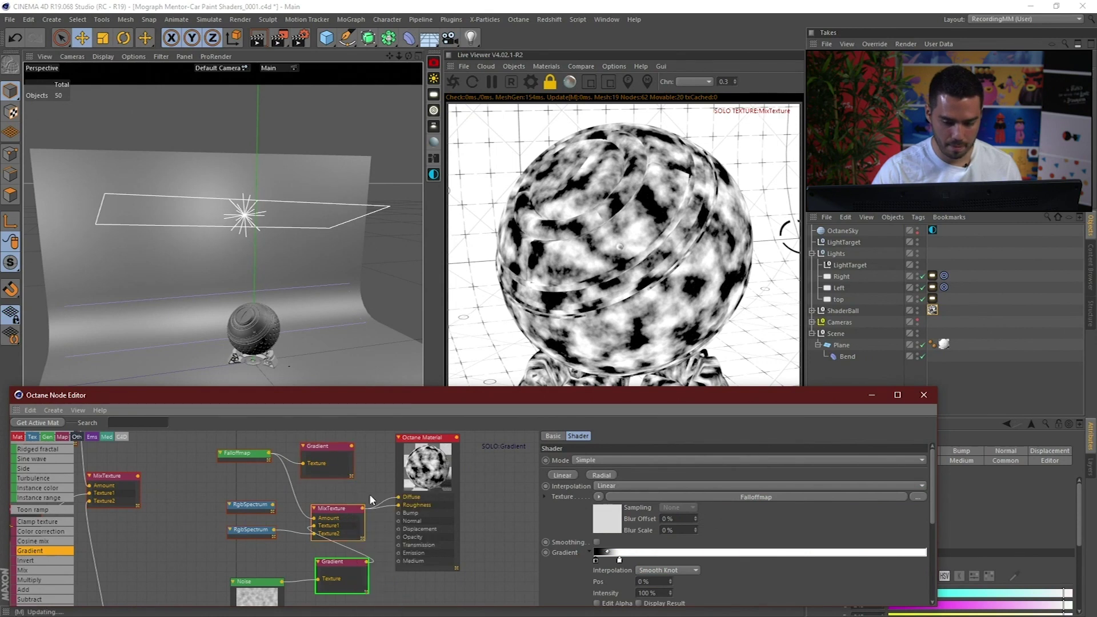
click(369, 493)
- Connect the falloff-driven Gradient to the MixTexture's Amount input, and arrange the Gradient and Falloff nodes beside it
middle_drag(332, 518, 339, 500)
drag(253, 512, 253, 519)
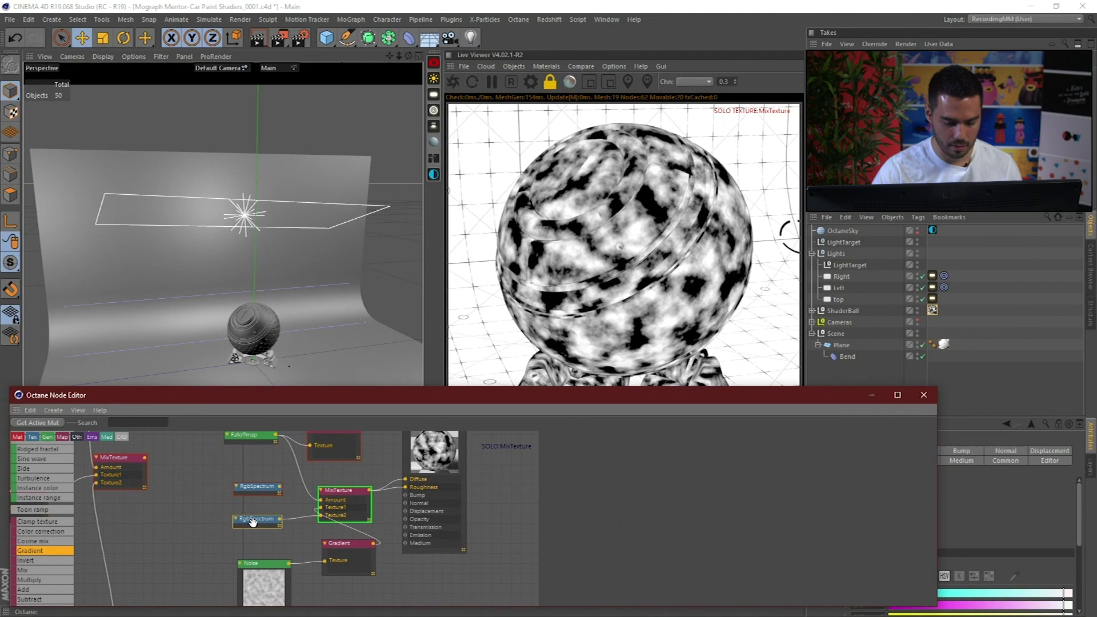
drag(274, 441, 268, 460)
middle_drag(310, 468, 323, 491)
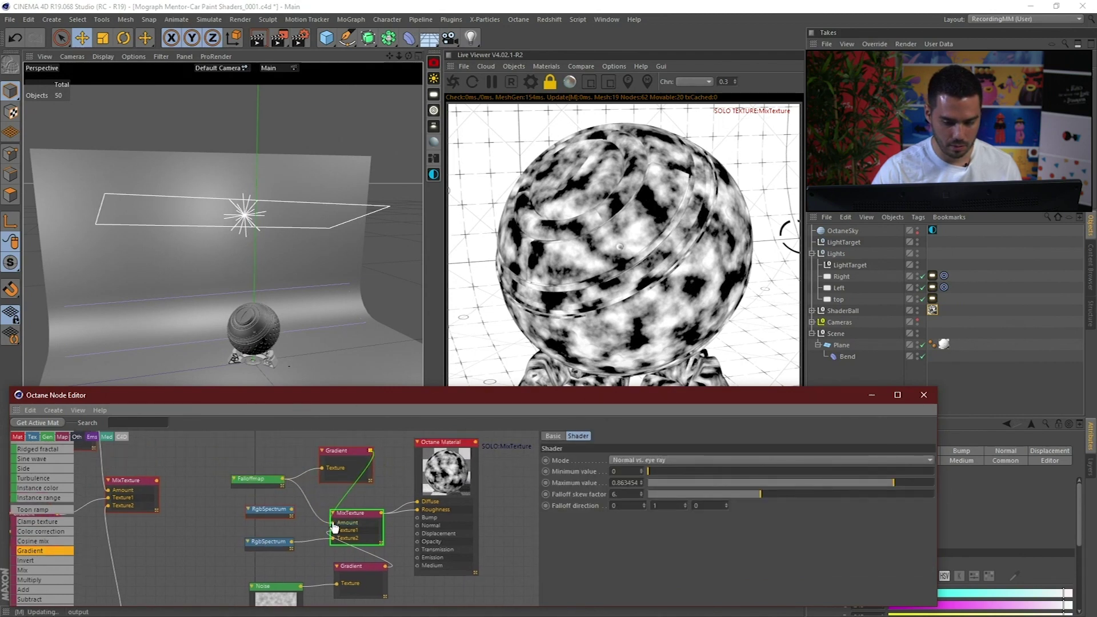
drag(335, 527, 334, 523)
drag(348, 455, 326, 463)
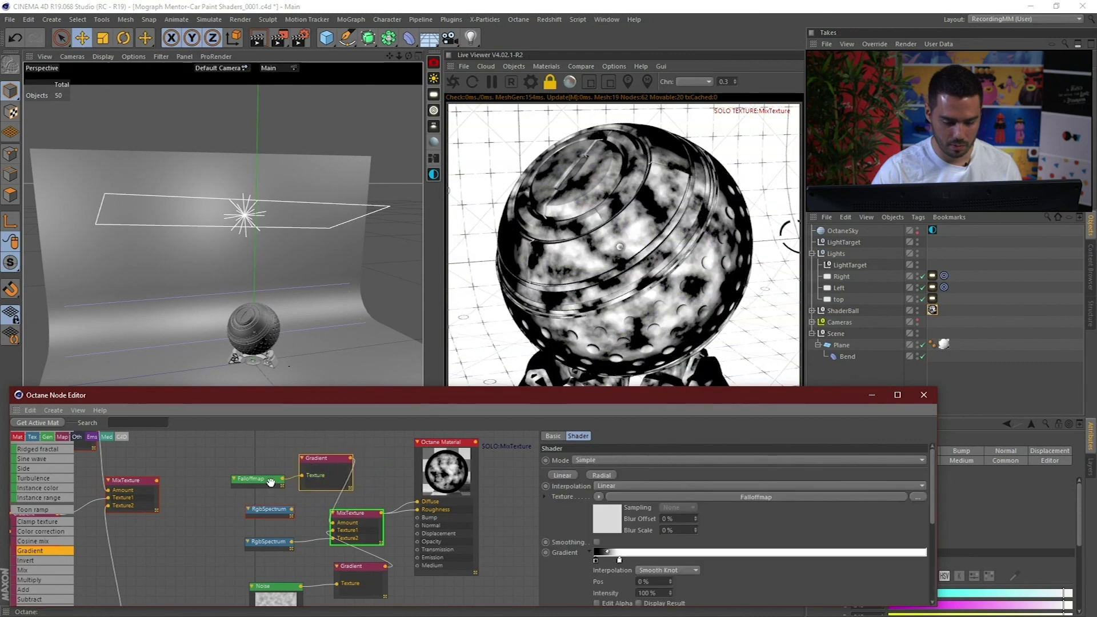
drag(271, 483, 259, 467)
- Set the black RgbSpectrum to a dark green with hue 84°, saturation 67 % and value 40 %
click(272, 548)
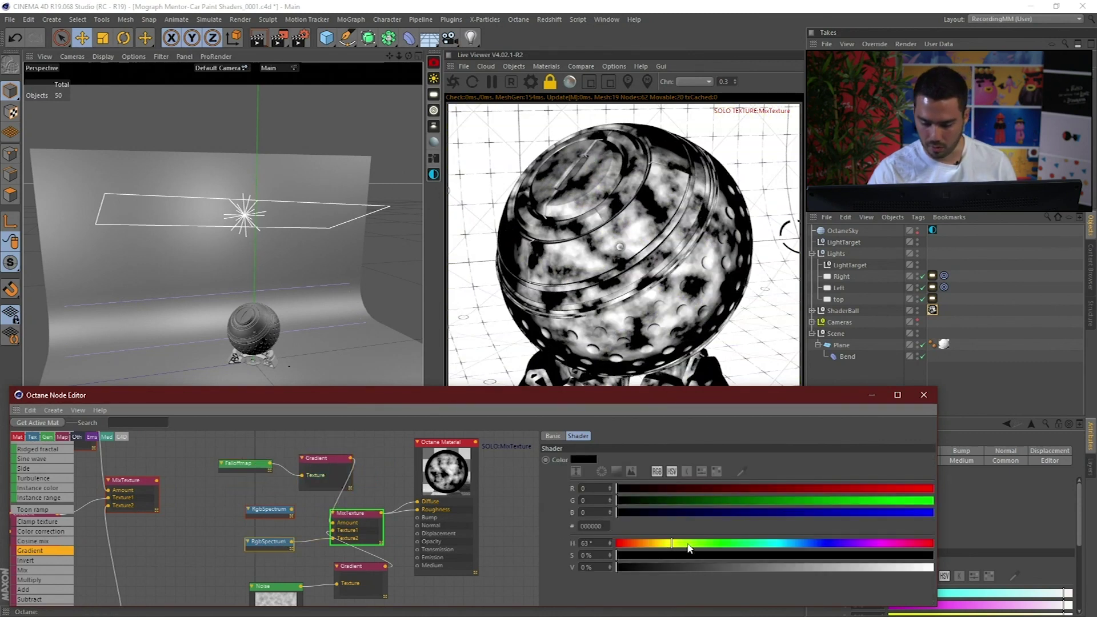
drag(698, 555, 734, 559)
drag(829, 566, 743, 568)
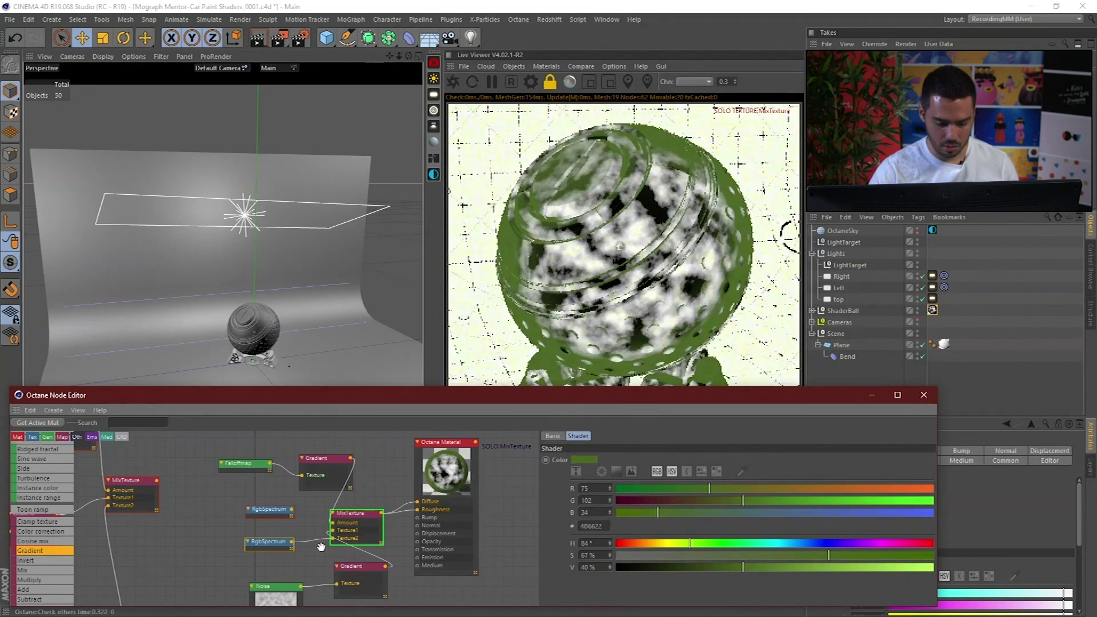
- Swap the mix inputs so the green RgbSpectrum feeds Texture1 and the noise Gradient feeds Texture2, and disable the MixTexture's solo
drag(386, 566, 333, 532)
drag(265, 542, 272, 523)
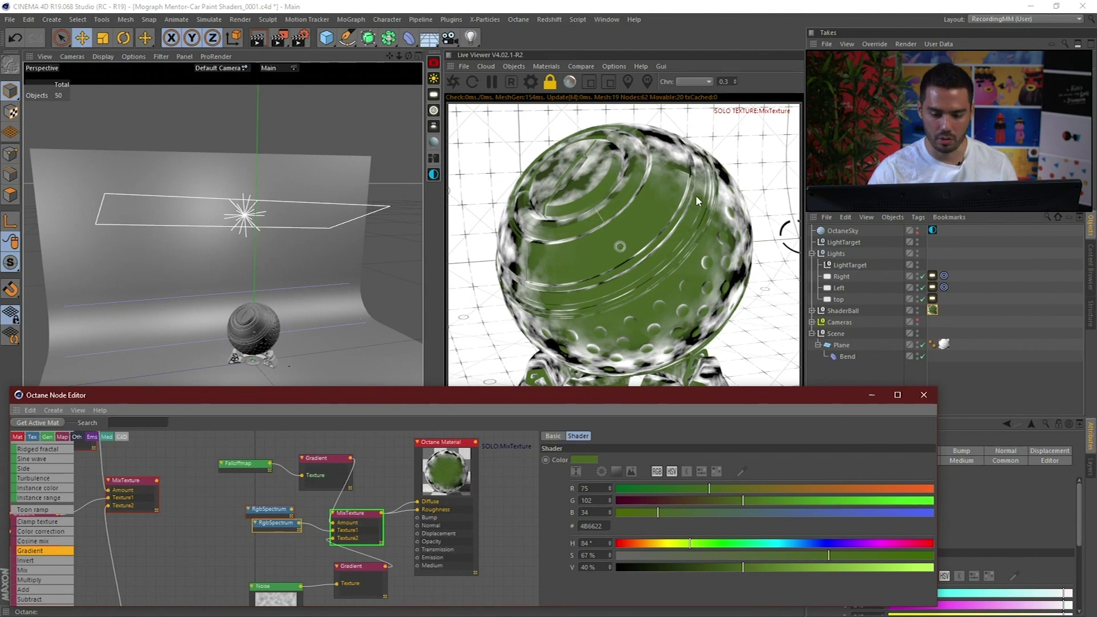
right_click(353, 521)
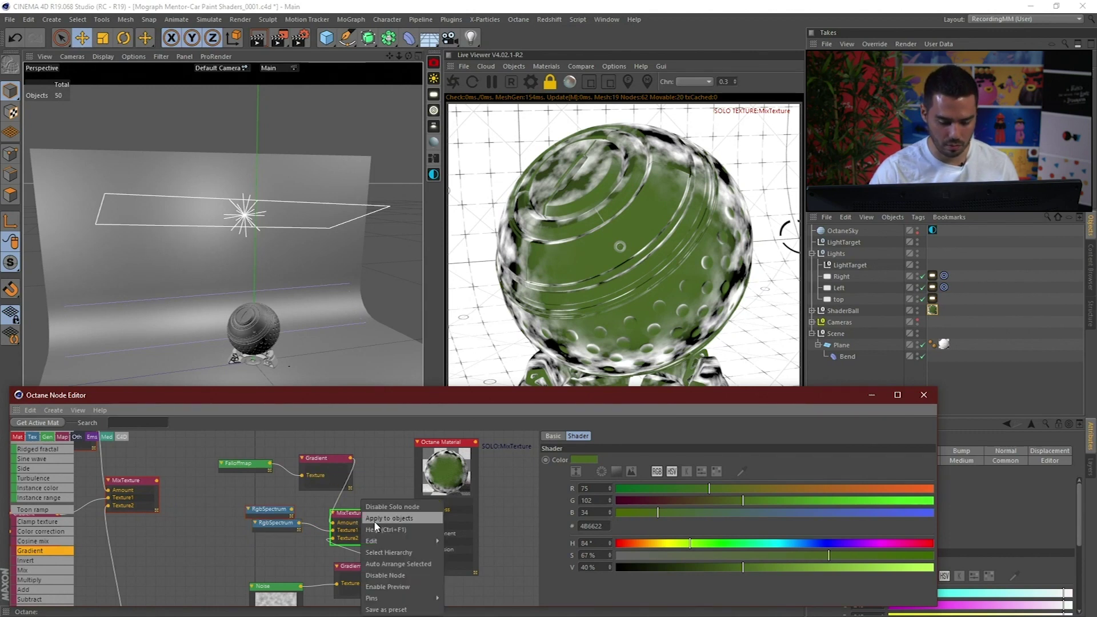
click(388, 514)
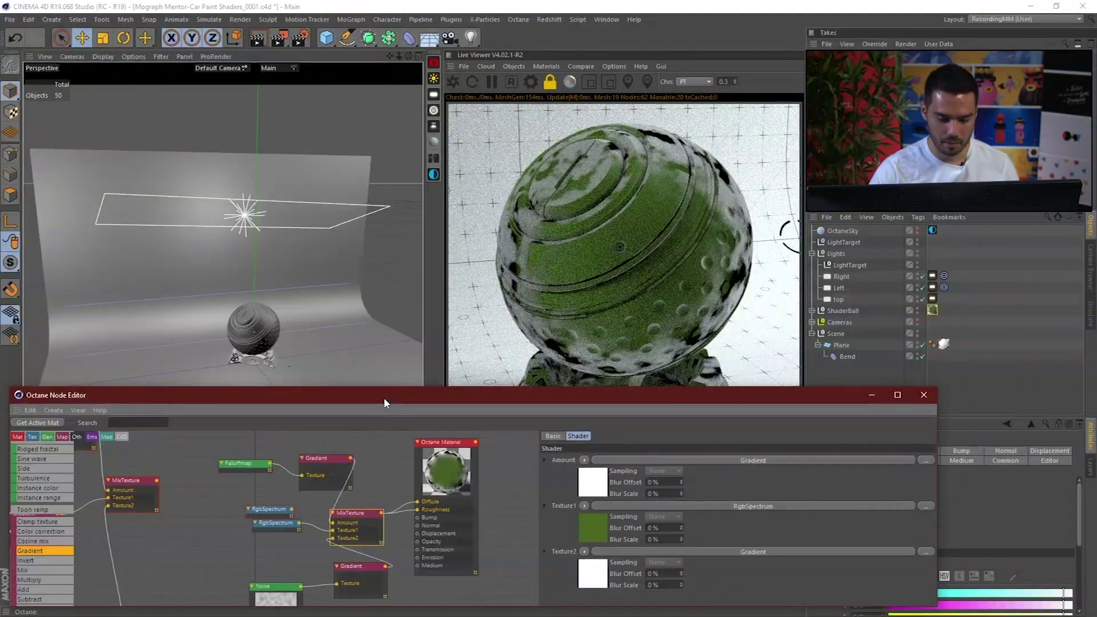
- Change the Octane Material's material type to Glossy
drag(383, 397, 384, 387)
middle_drag(343, 498, 263, 479)
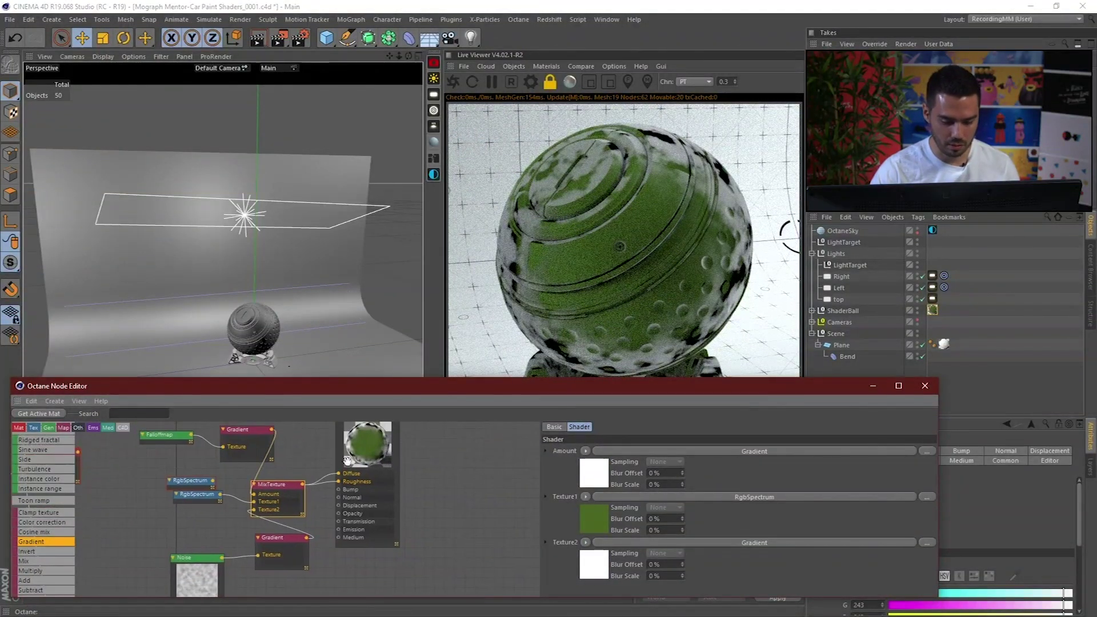
middle_drag(334, 439, 290, 473)
click(302, 468)
click(564, 428)
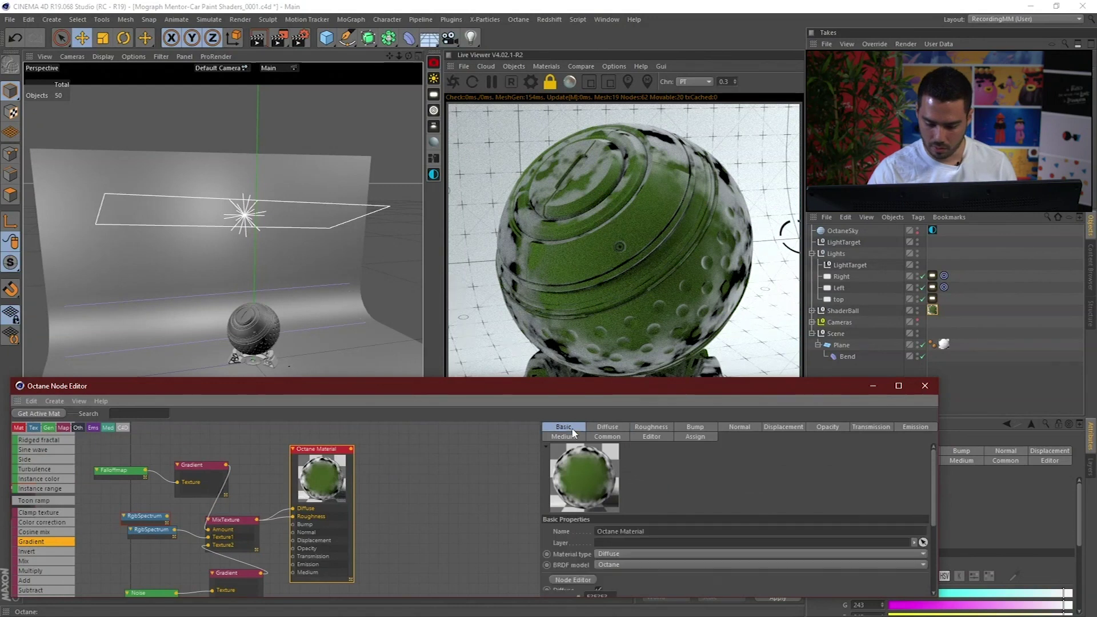
click(628, 554)
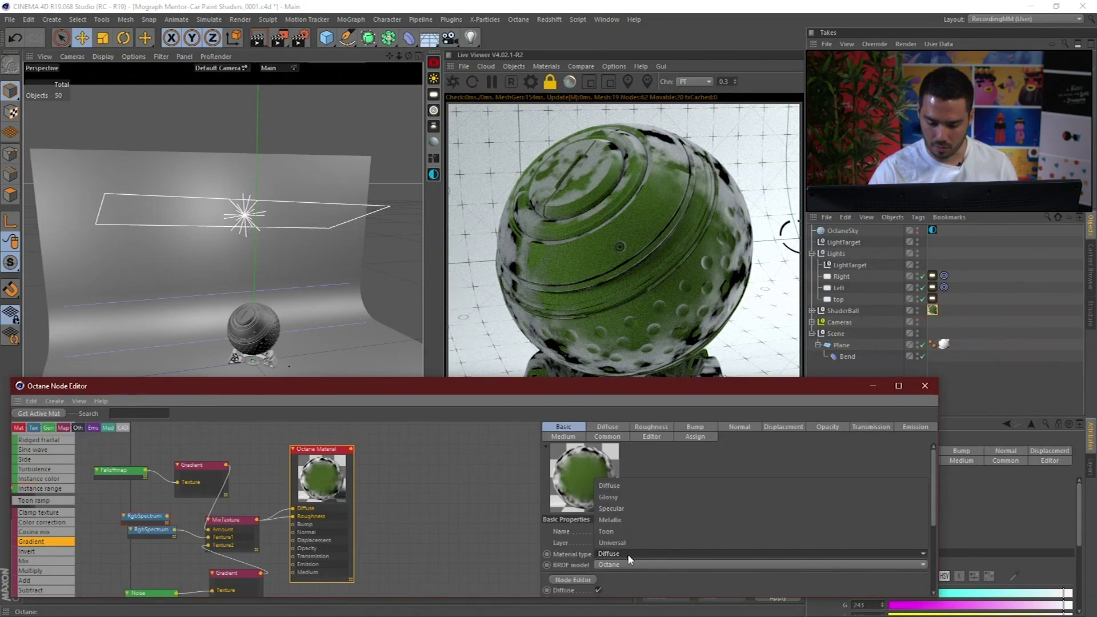
click(630, 496)
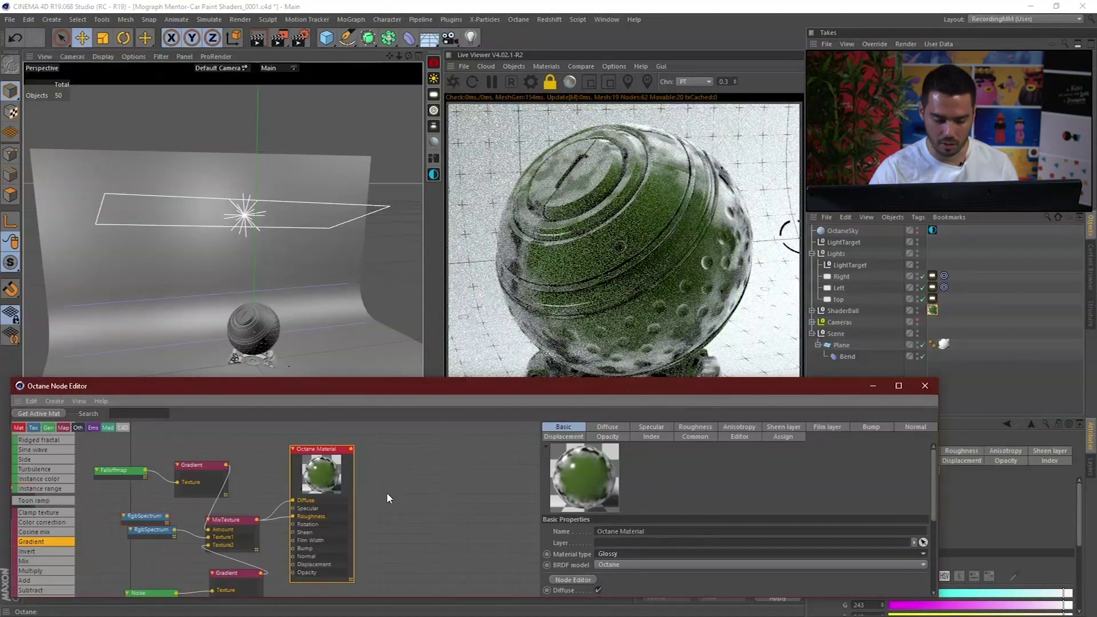
click(406, 501)
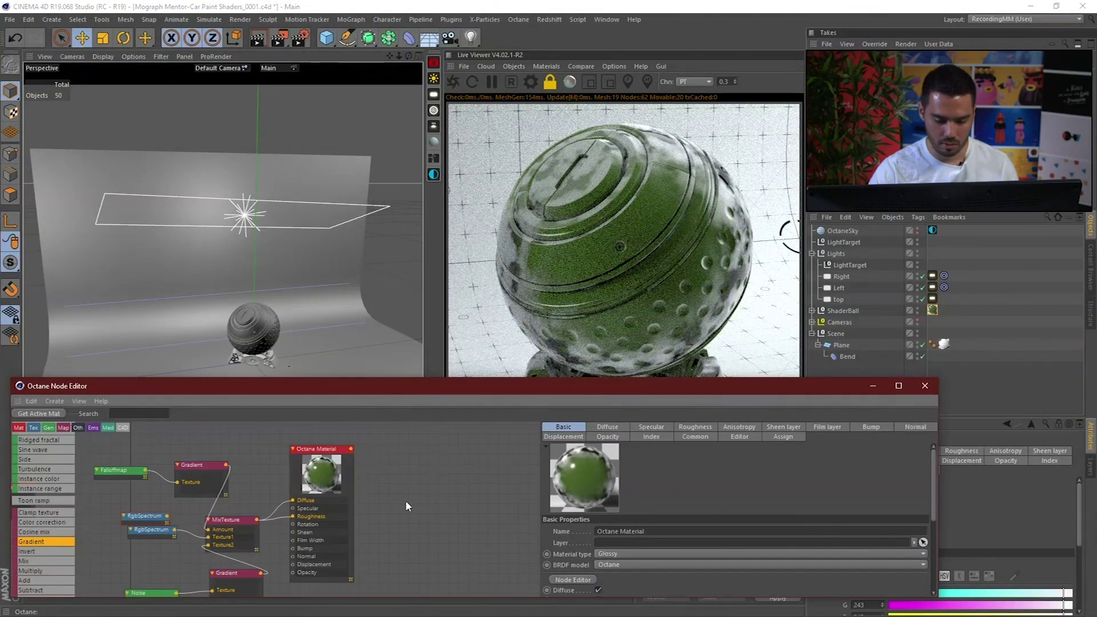
- Move the Noise and its Gradient away from the MixTexture to spread out the node chain
middle_drag(227, 526, 384, 465)
drag(267, 509, 403, 571)
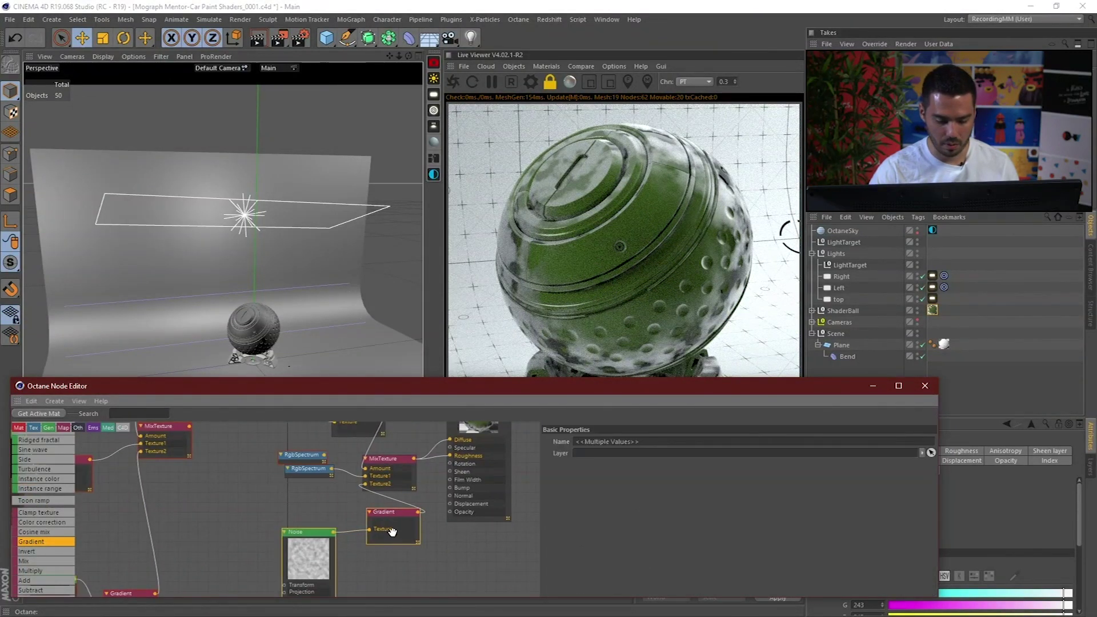
drag(396, 510, 280, 513)
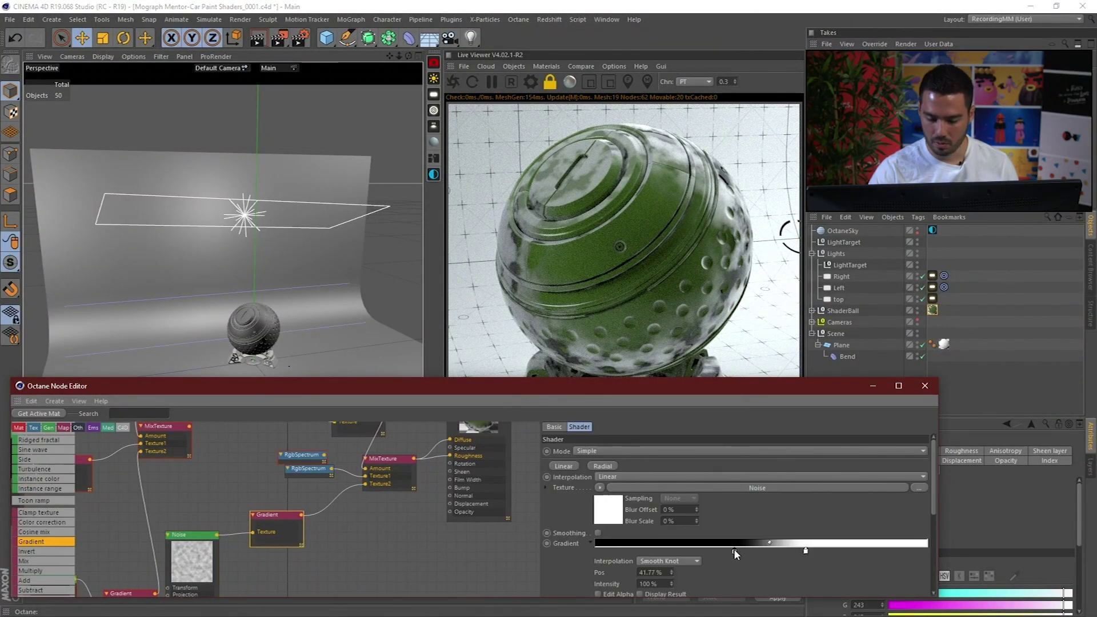
- Adjust the noise Gradient's contrast by placing the black knot at 36.57 % and the white knot near the ramp's middle
drag(734, 551, 582, 549)
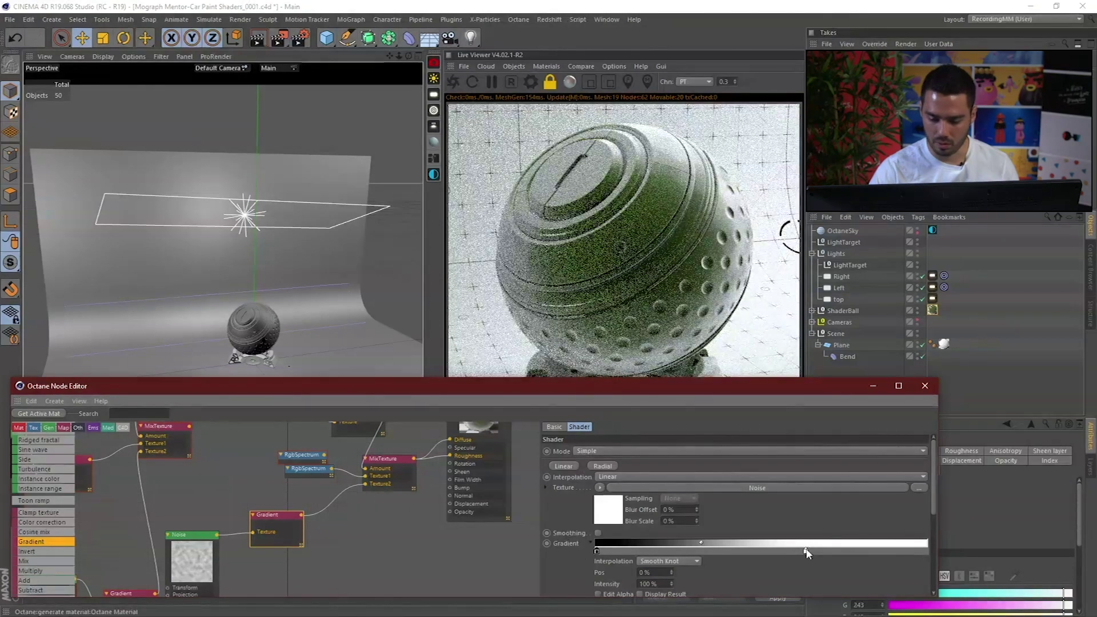
drag(806, 552, 706, 552)
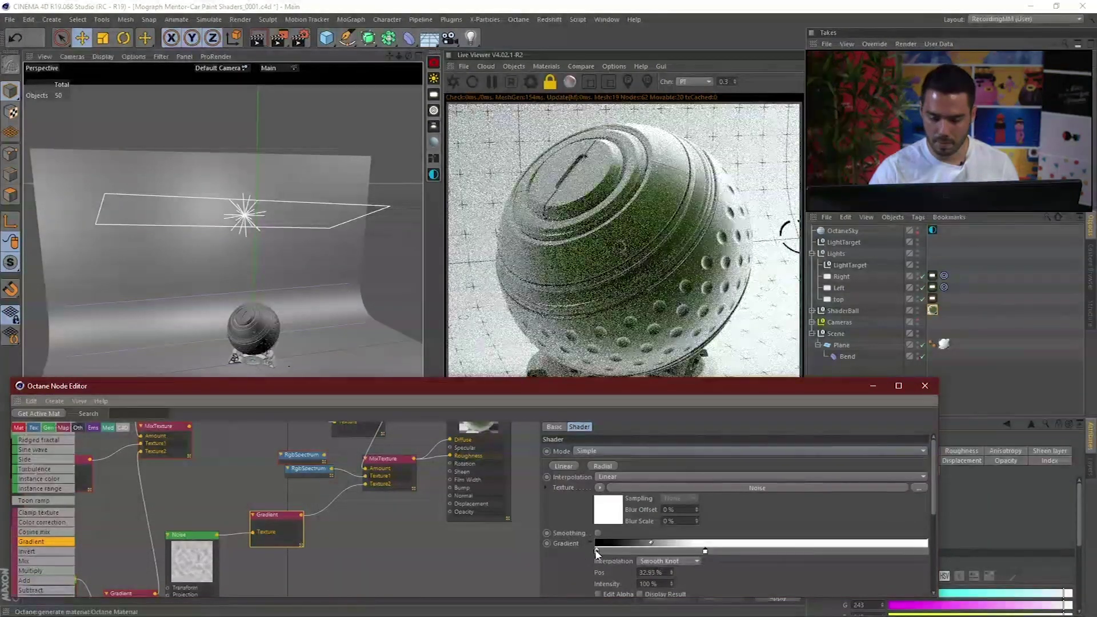
drag(596, 551, 664, 550)
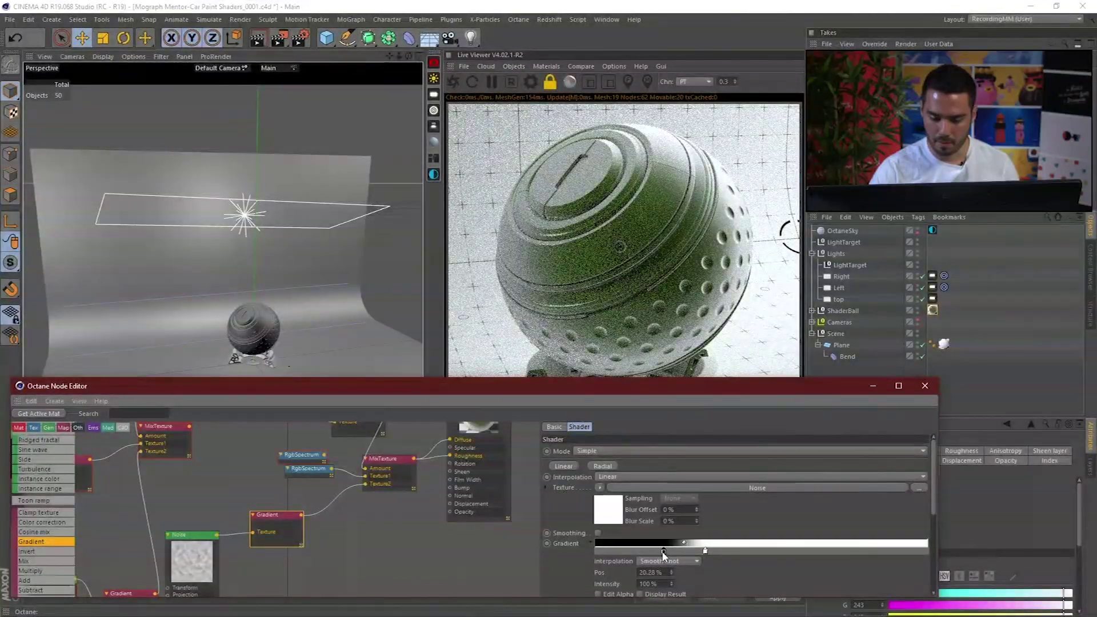
drag(664, 551, 760, 551)
drag(680, 551, 717, 550)
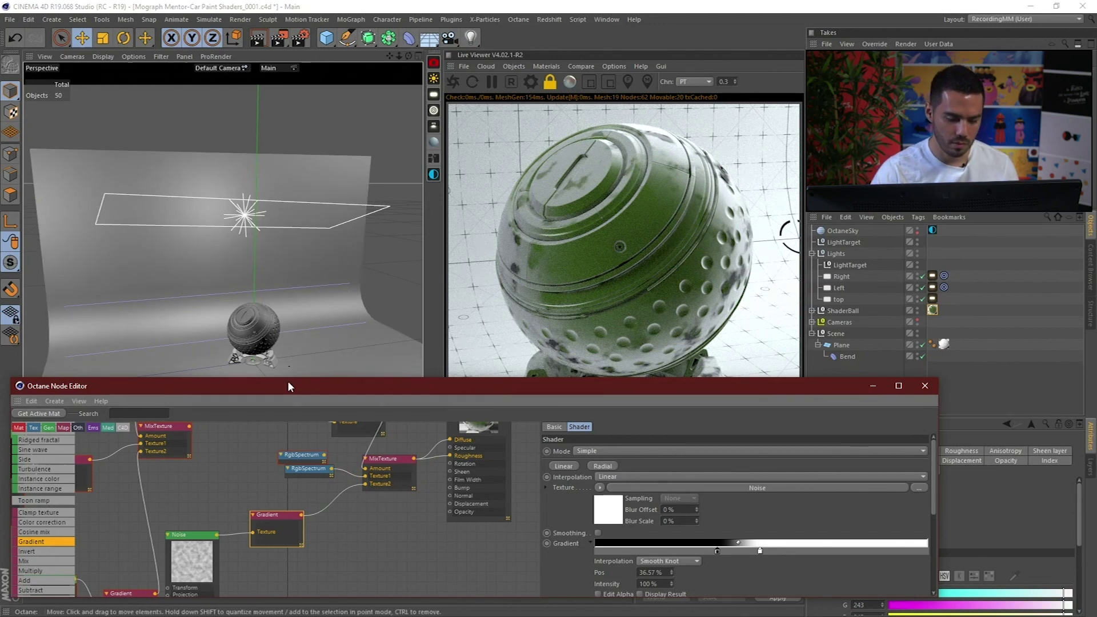
- Reshape the node editor into a tall, narrow window clear of the render, and add a Checker texture node
drag(287, 382, 311, 133)
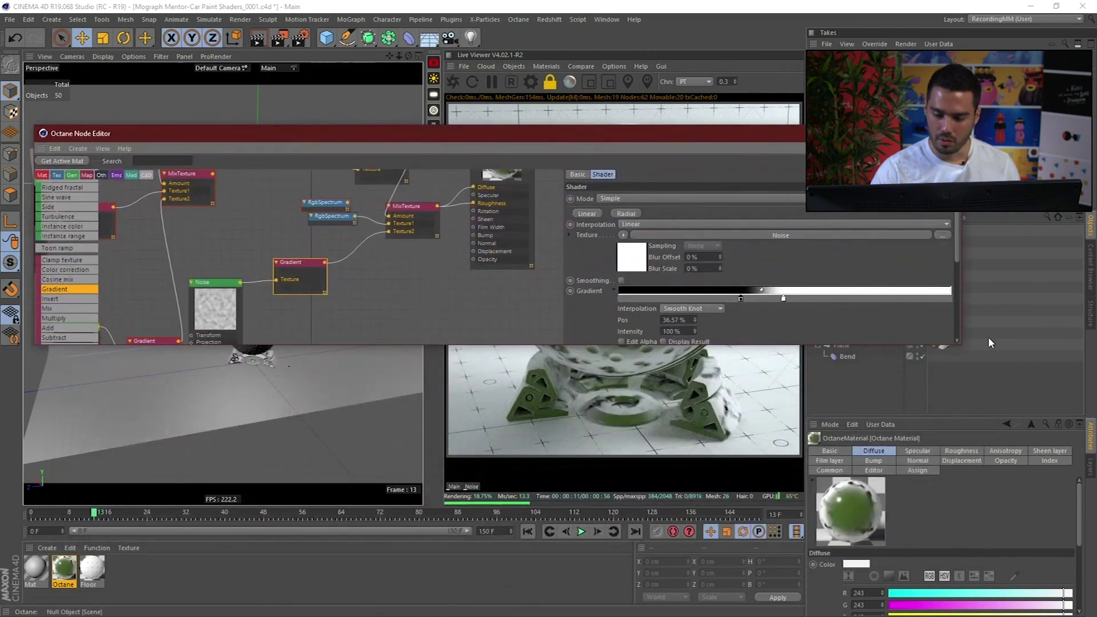
drag(960, 345, 363, 566)
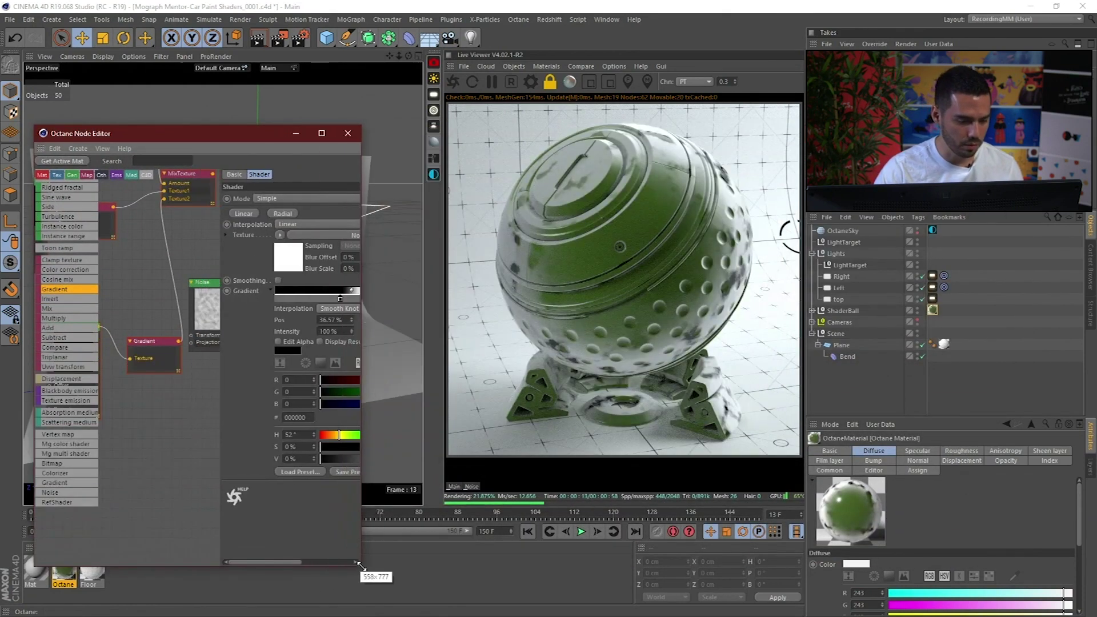
scroll(78, 292, up, 5)
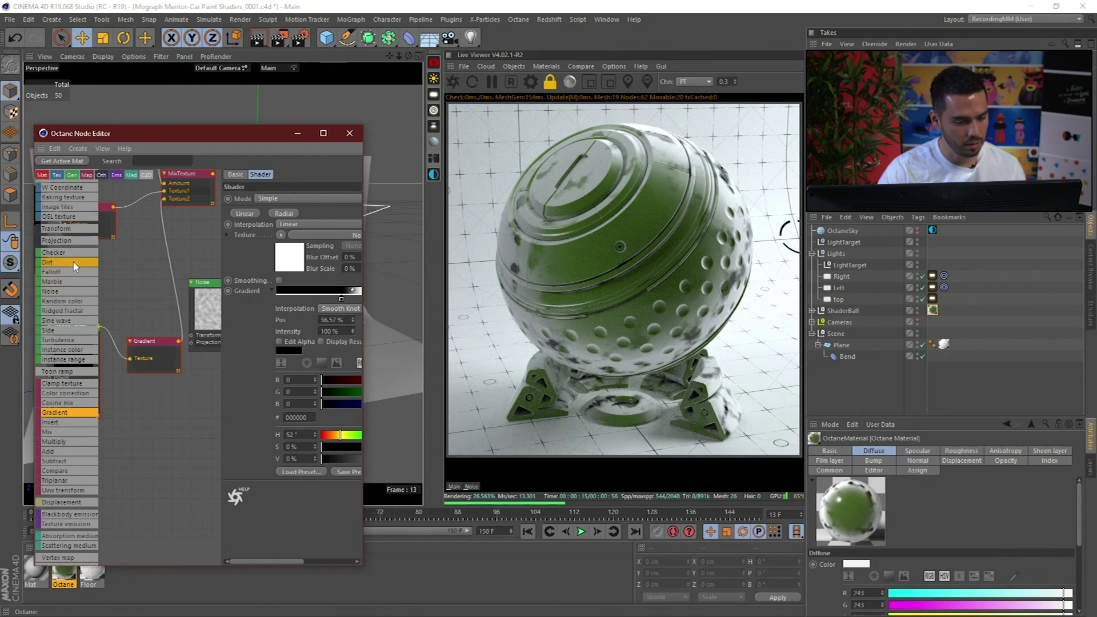
middle_drag(131, 283, 184, 310)
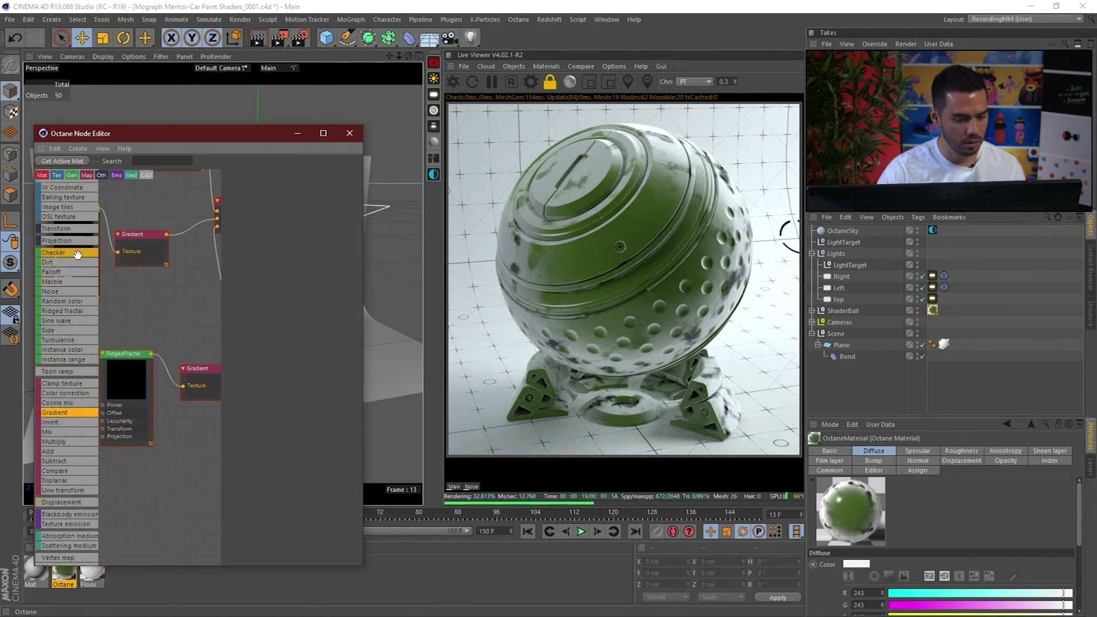
drag(78, 255, 158, 296)
middle_drag(200, 300, 121, 361)
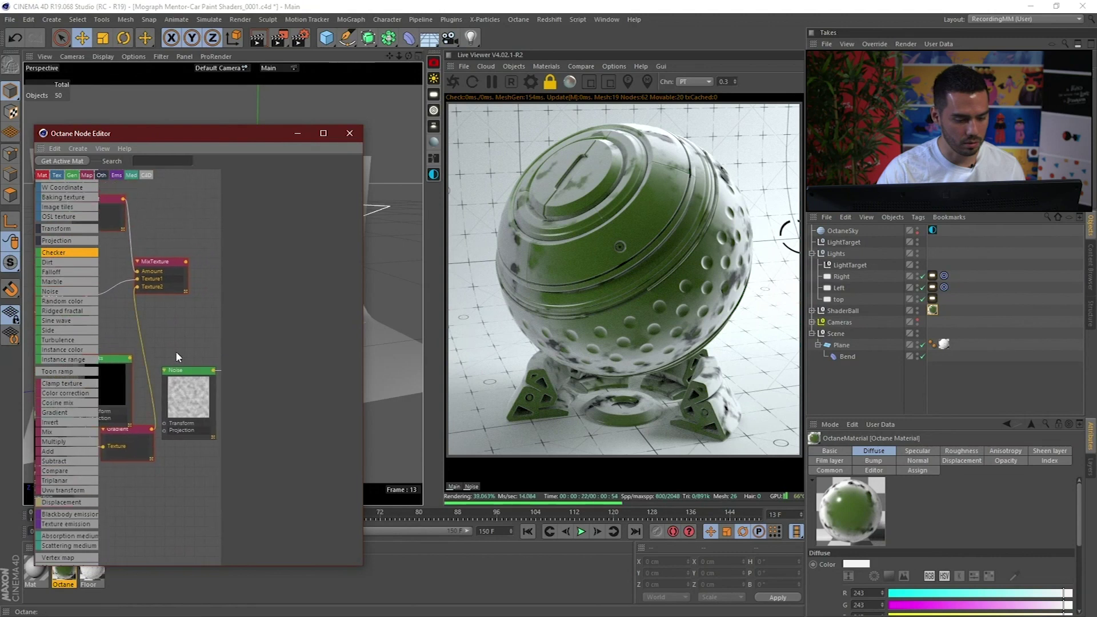
- Widen the node editor window to fit the texture nodes and the Octane Material in the graph area
scroll(177, 355, down, 5)
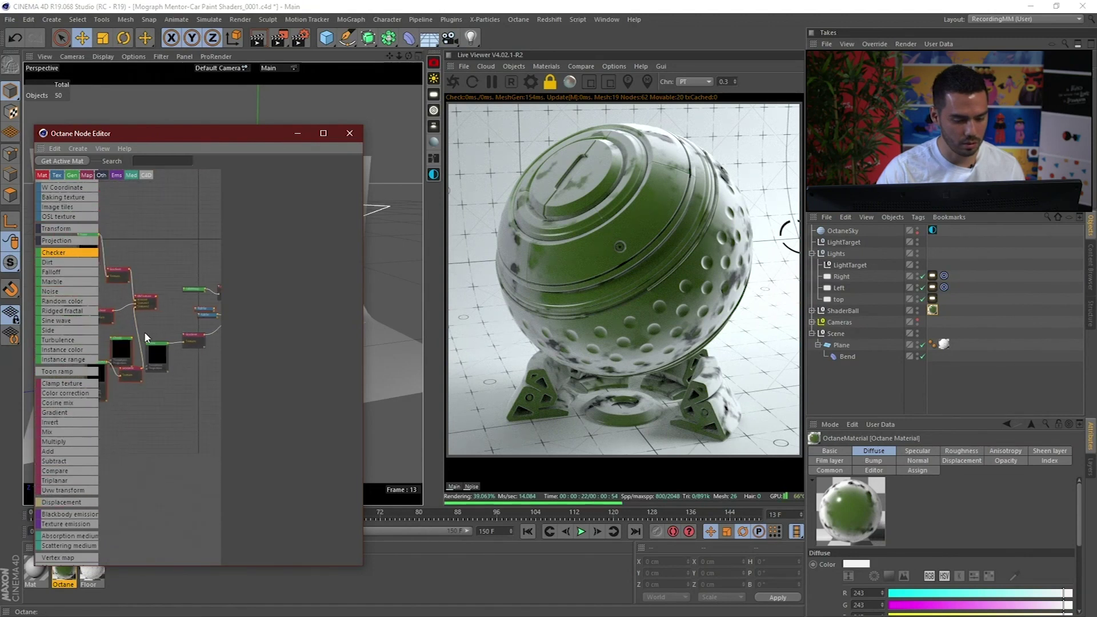
scroll(141, 375, down, 5)
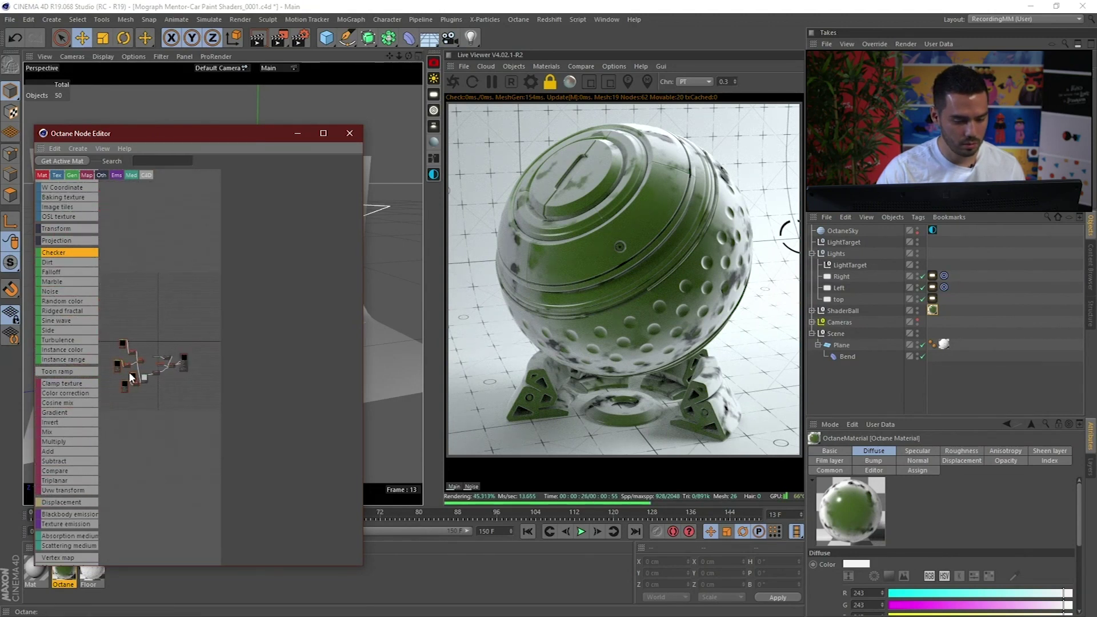
scroll(131, 377, up, 6)
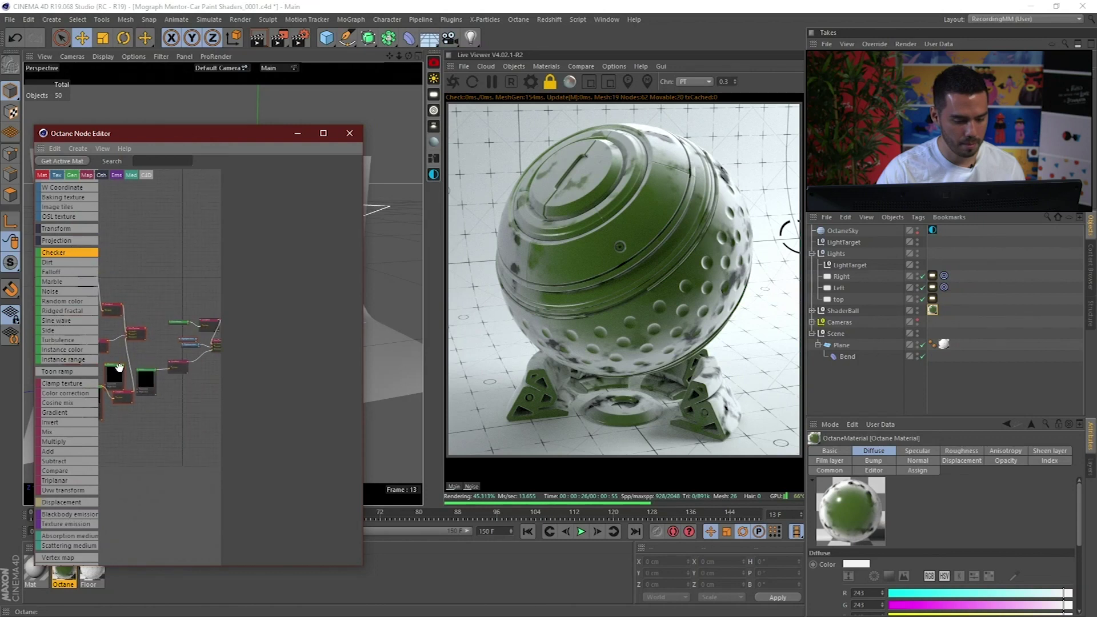
middle_drag(121, 365, 103, 357)
drag(363, 336, 478, 336)
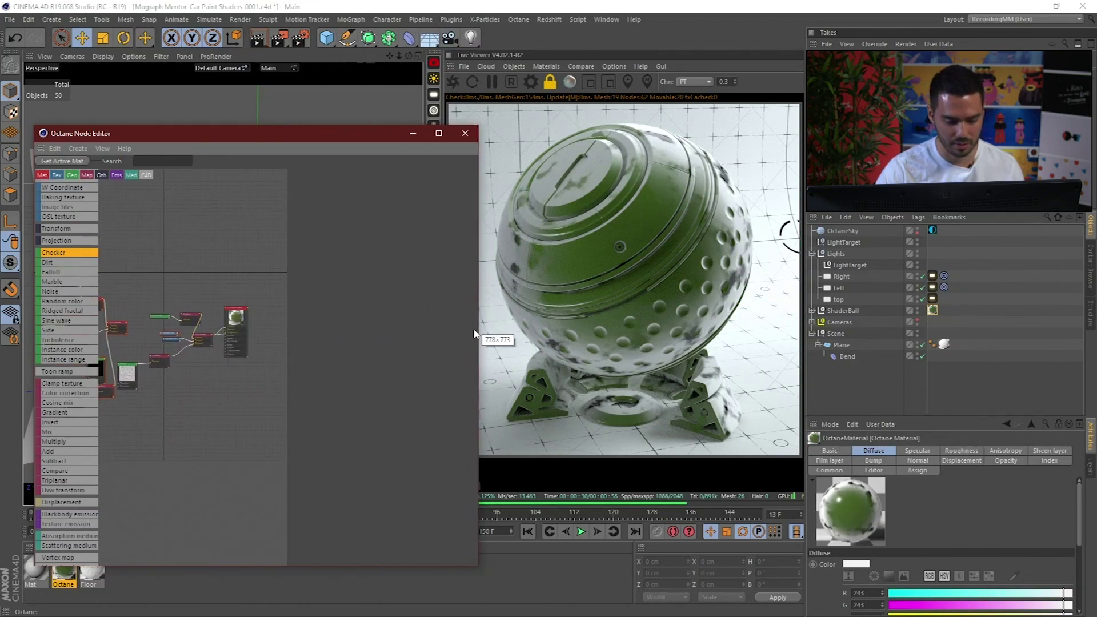
scroll(258, 407, up, 3)
scroll(246, 385, down, 1)
- Move the Checker node above the Octane Material's inputs and connect it to the Diffuse channel
middle_drag(239, 386, 260, 441)
drag(134, 421, 272, 274)
middle_drag(265, 291, 99, 338)
drag(111, 333, 196, 404)
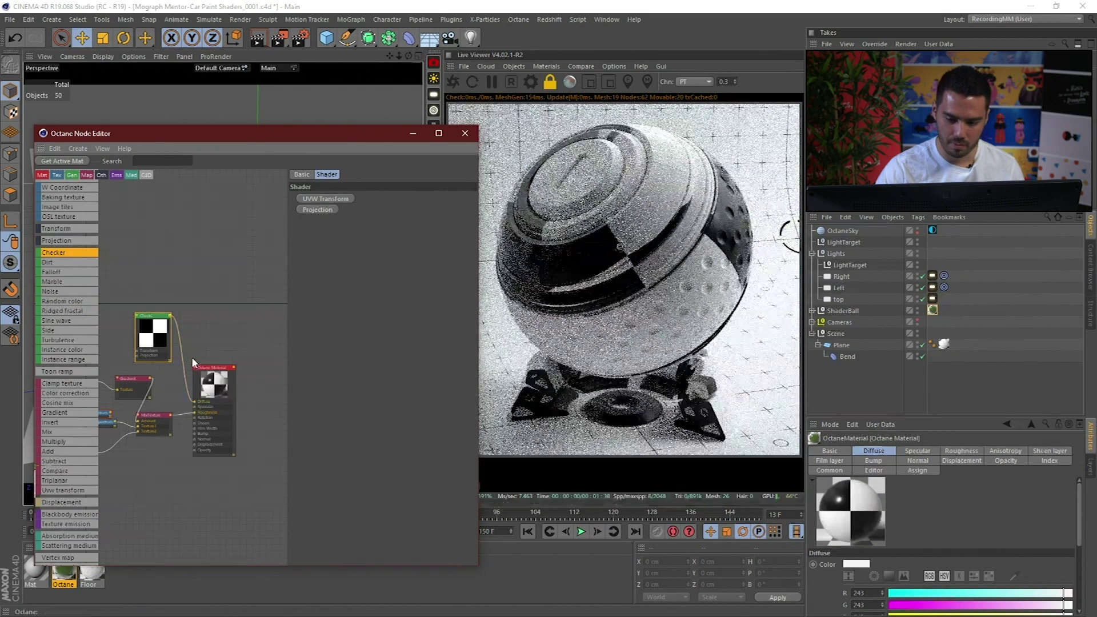
drag(156, 333, 168, 325)
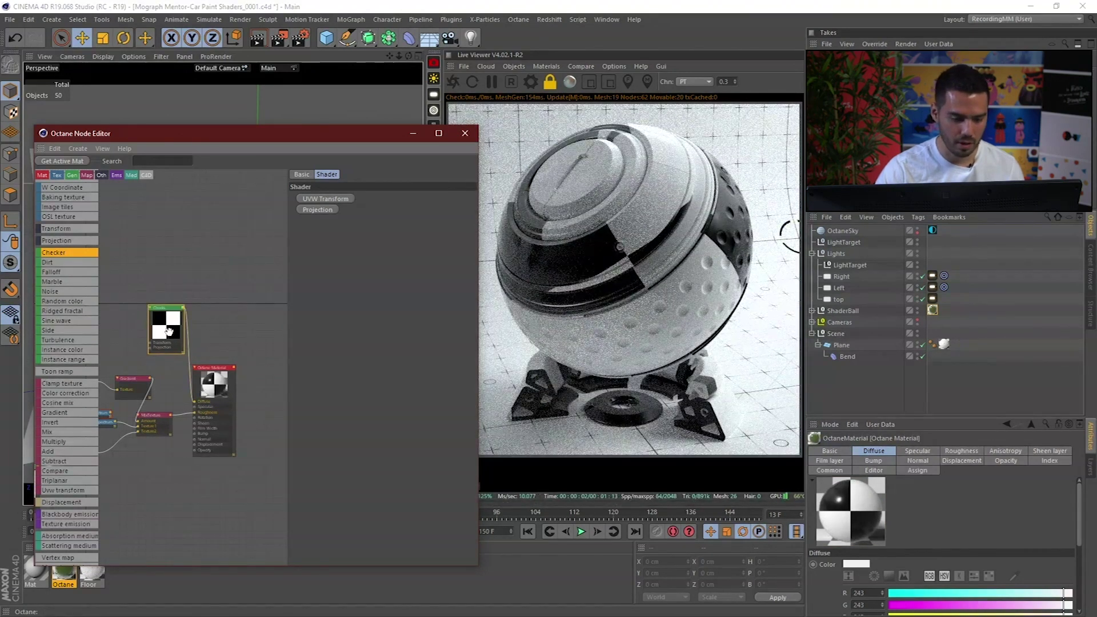
- Add a Transform node to the Checker's Transform input and set its locked S.X, S.Y and S.Z scale to 0.127726
middle_drag(169, 331, 206, 326)
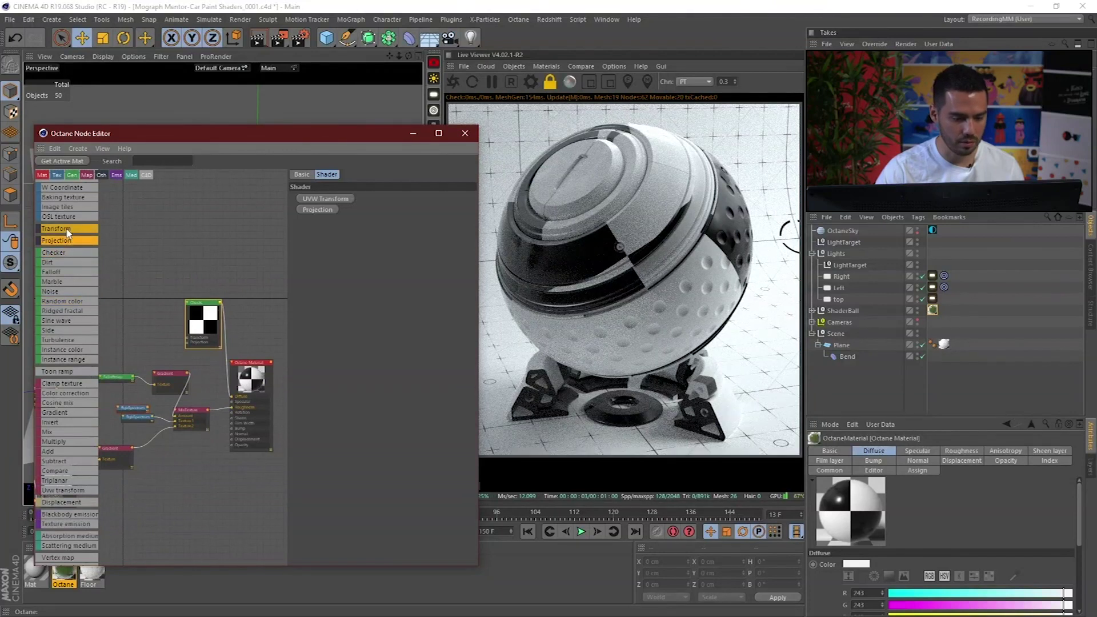
drag(67, 233, 191, 340)
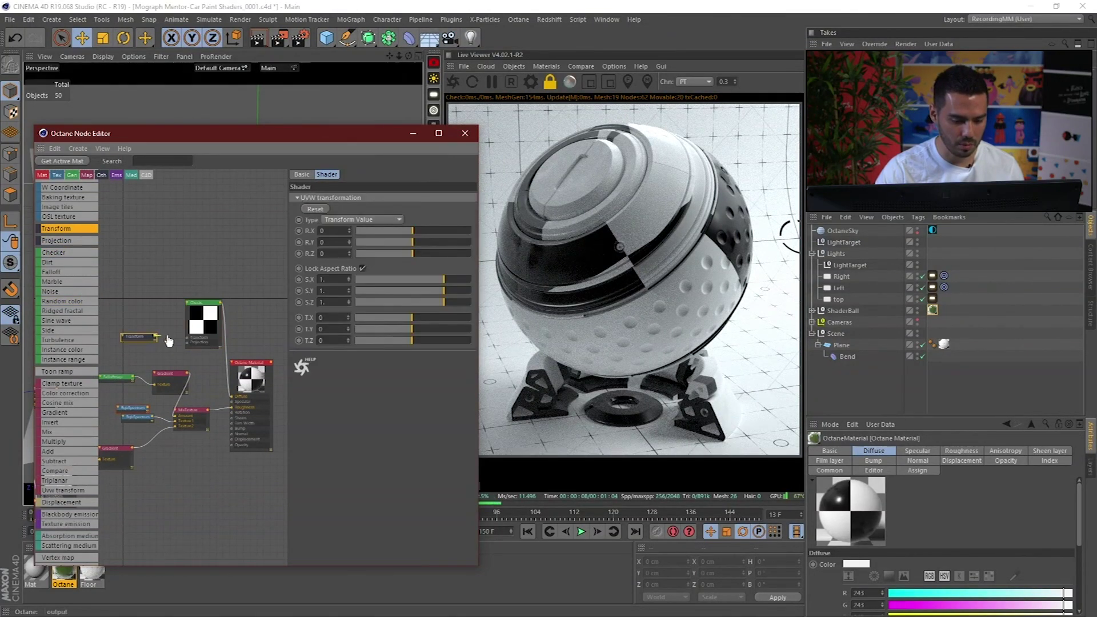
drag(187, 341, 164, 328)
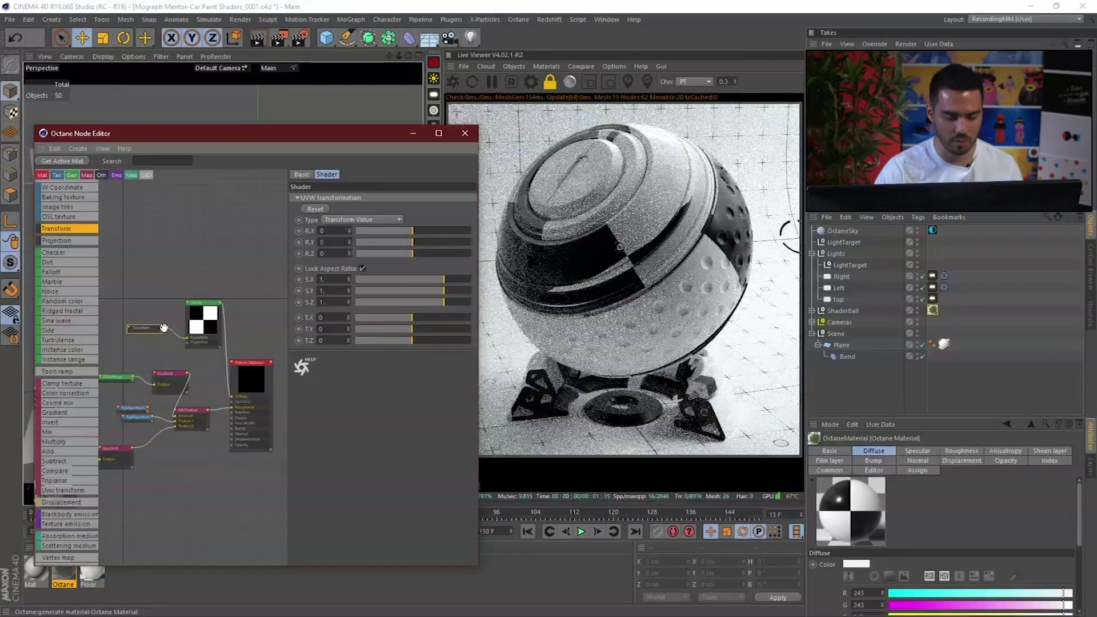
drag(445, 279, 425, 286)
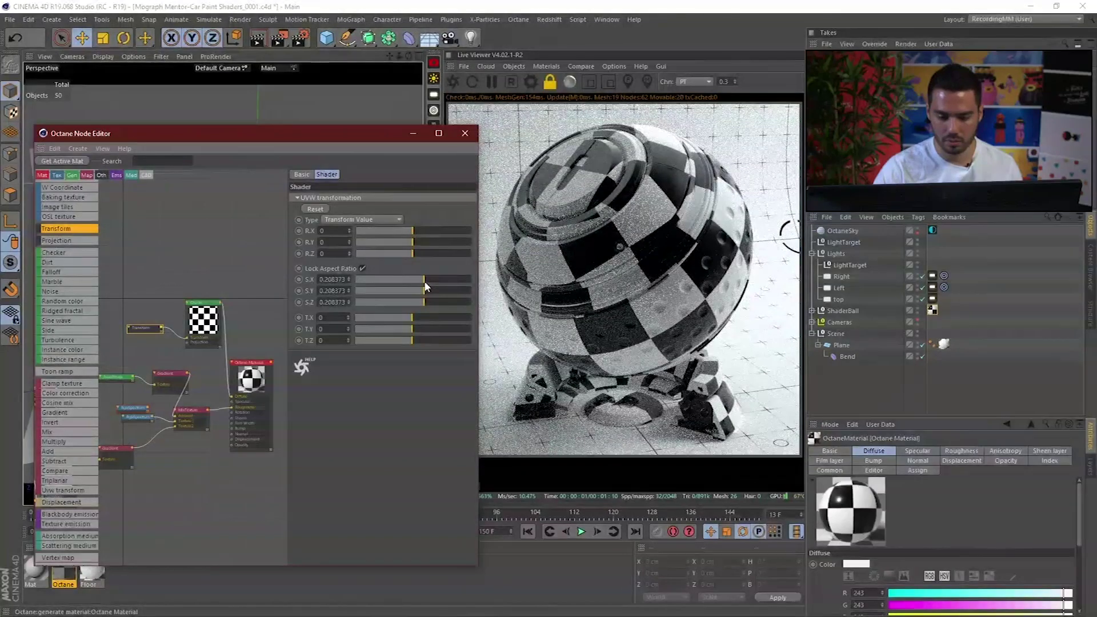
drag(410, 283, 417, 284)
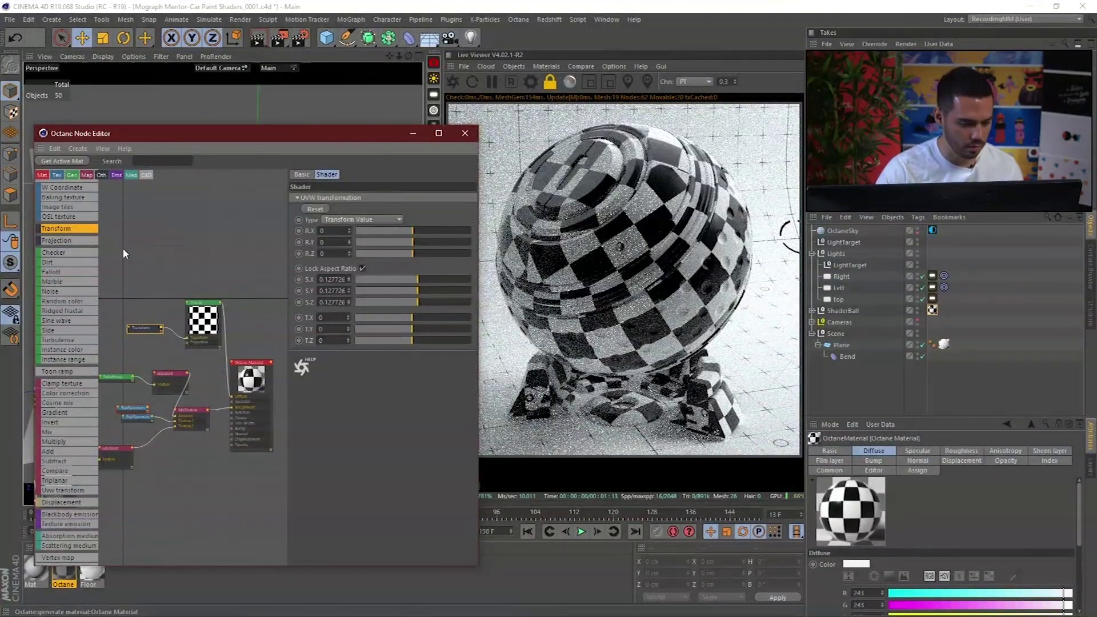